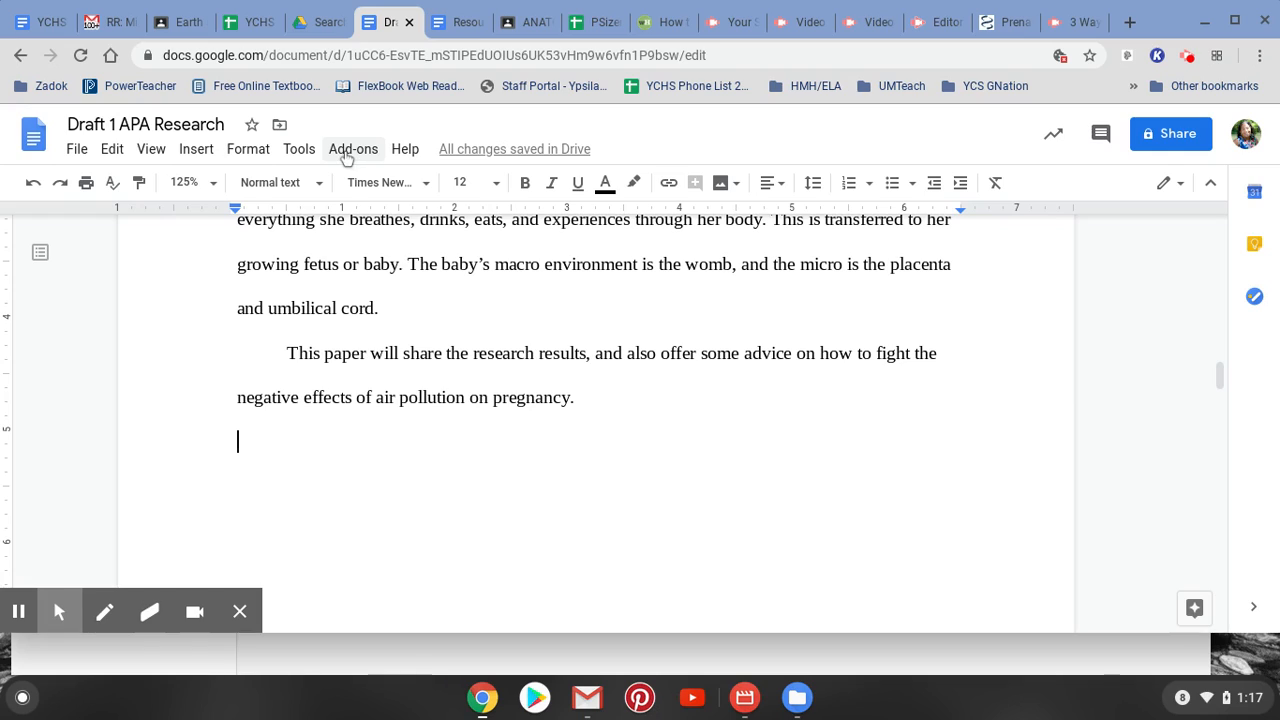
# - Browse the add-on marketplace for the EasyBib Bibliography Creator and close the marketplace
pyautogui.click(346, 158)
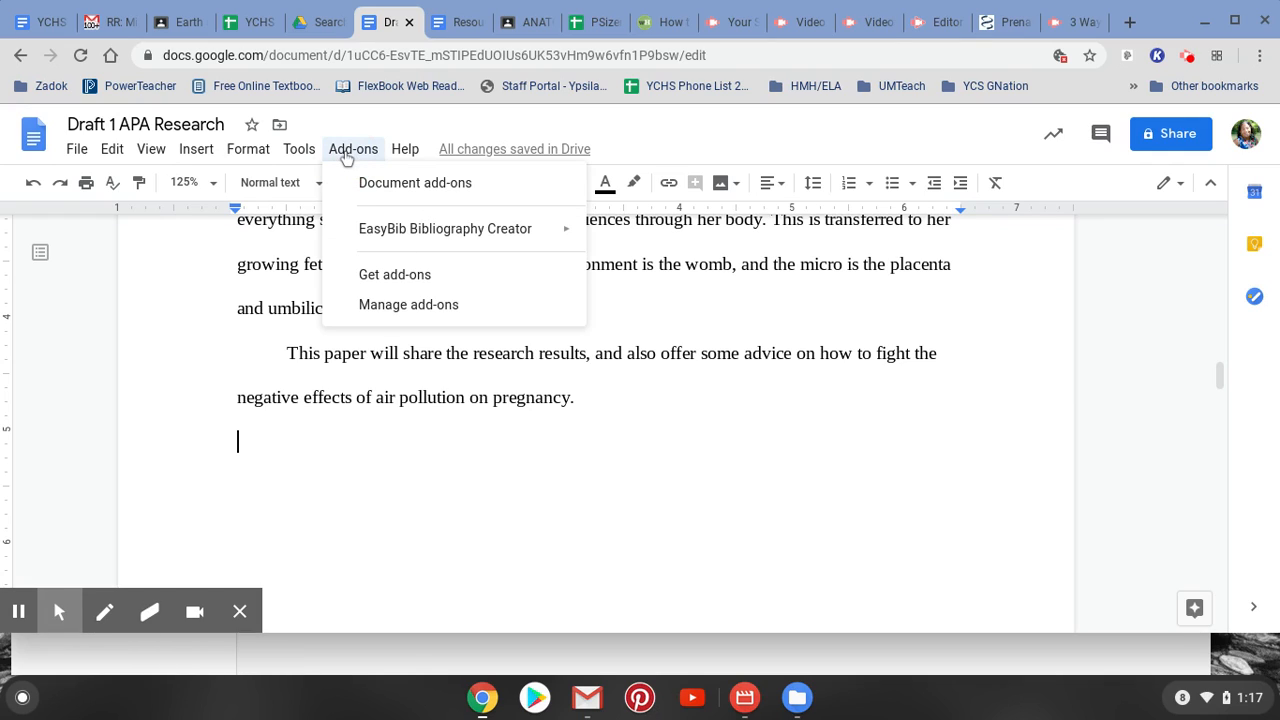
pyautogui.moveTo(372, 233)
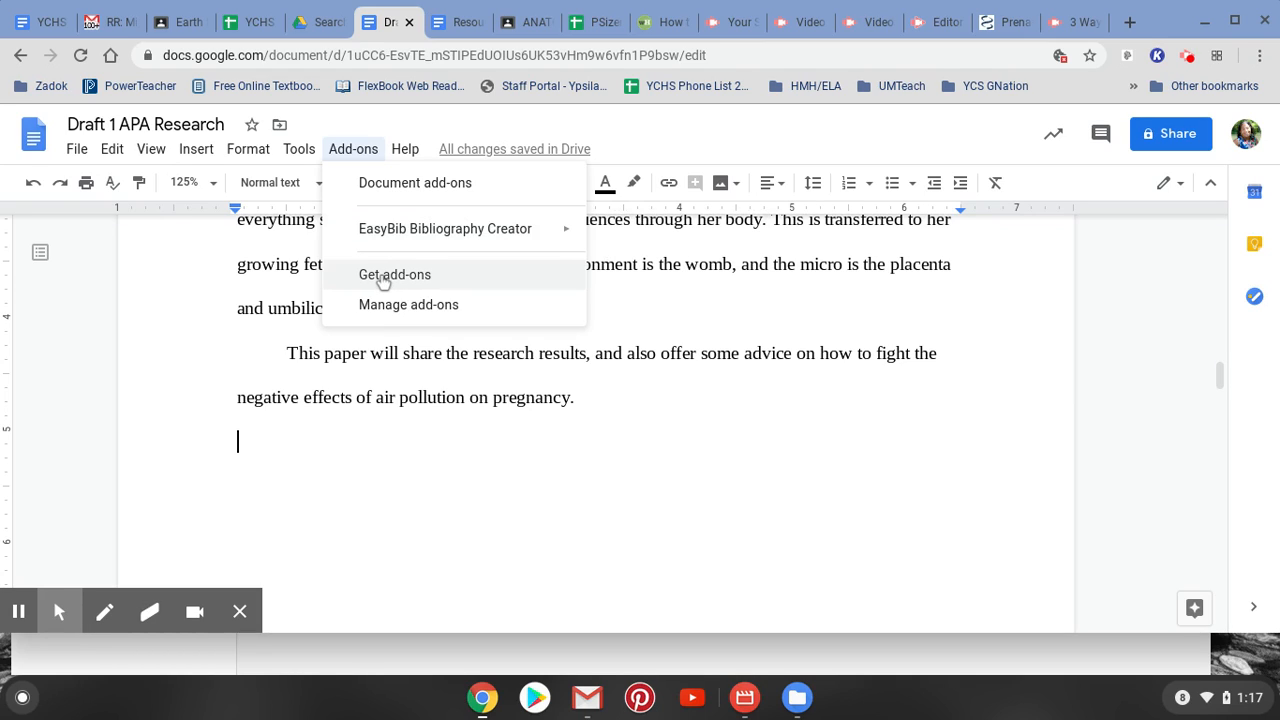
pyautogui.click(383, 283)
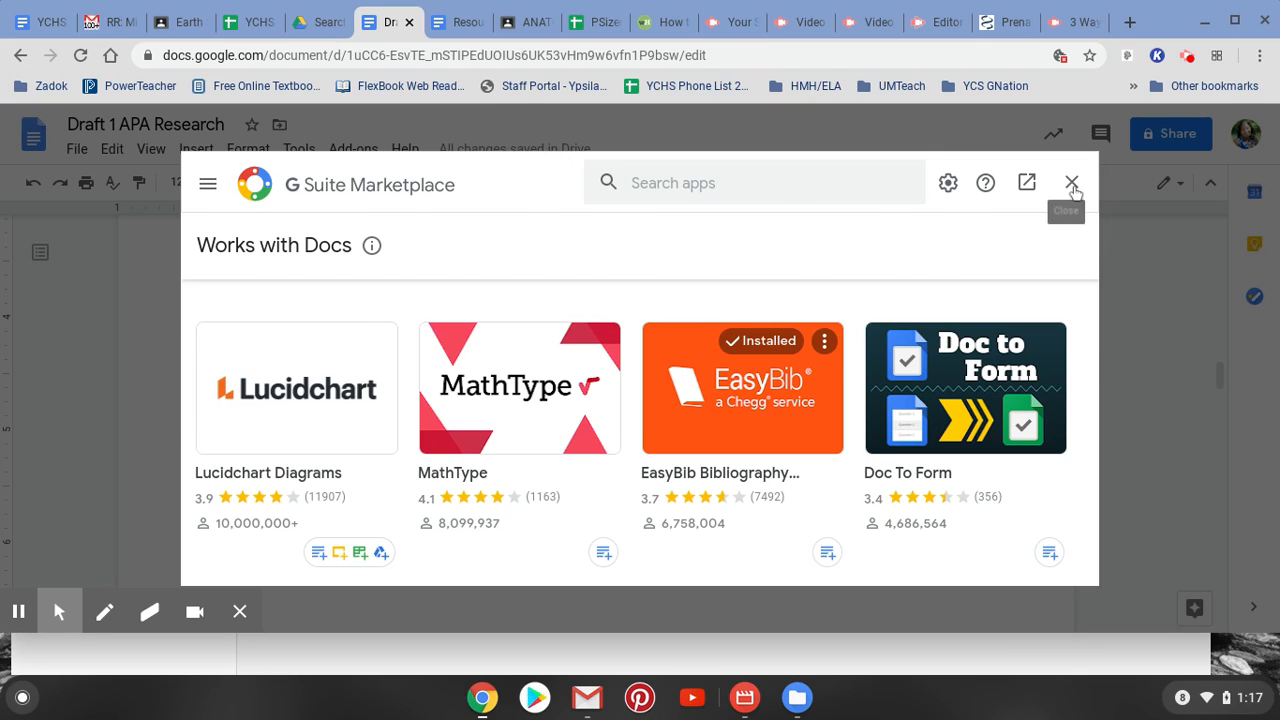
pyautogui.click(1072, 186)
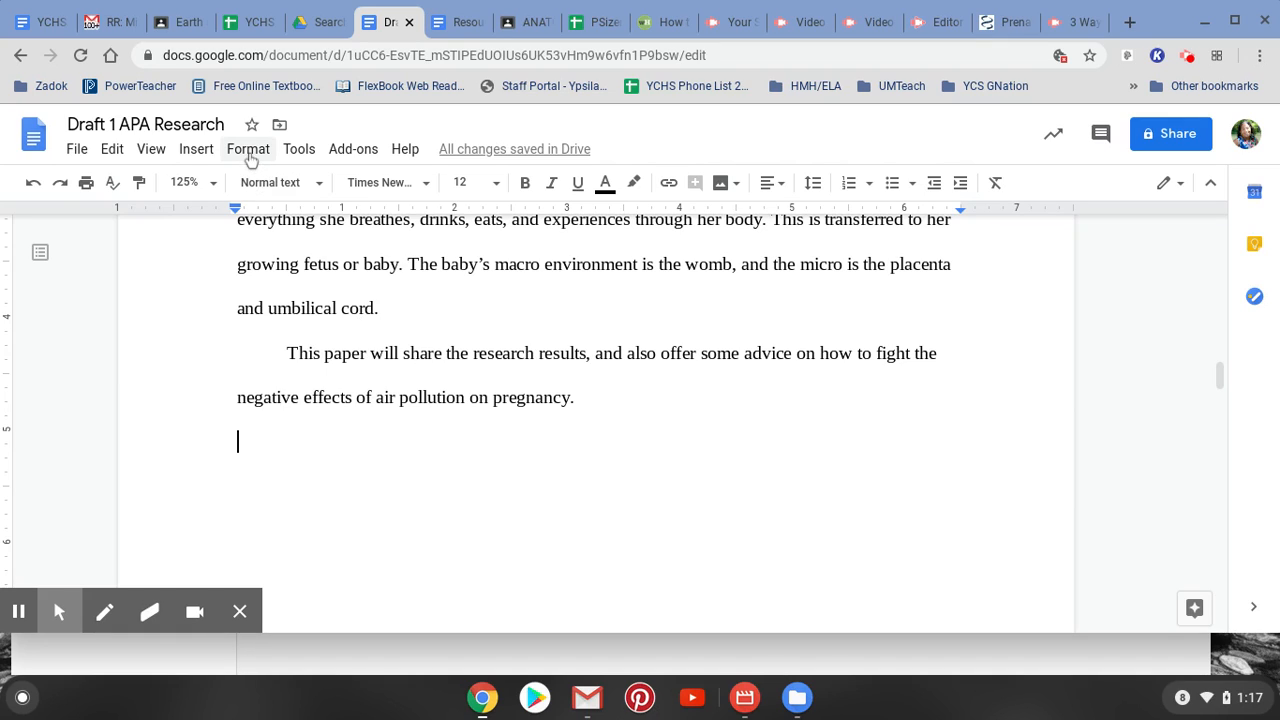
# - Insert a page break after the last paragraph, which ends with "air pollution on pregnancy."
pyautogui.click(197, 150)
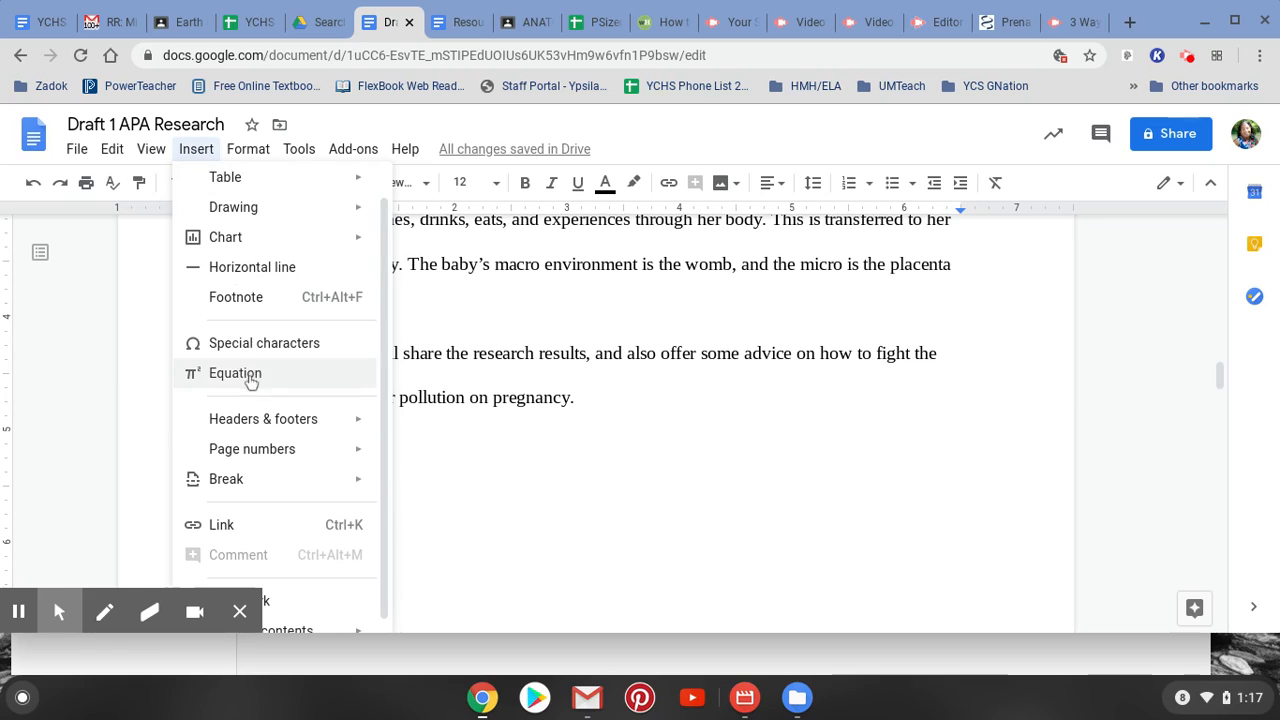
pyautogui.moveTo(245, 422)
pyautogui.click(240, 478)
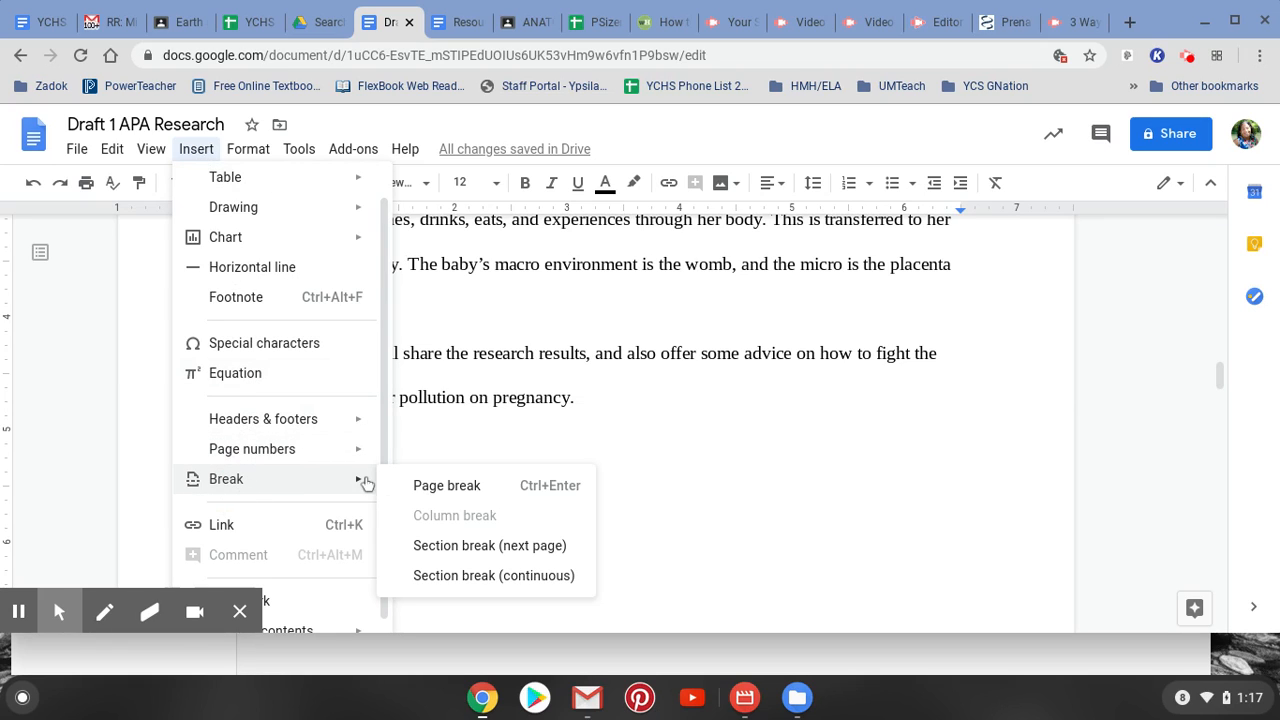
pyautogui.click(455, 485)
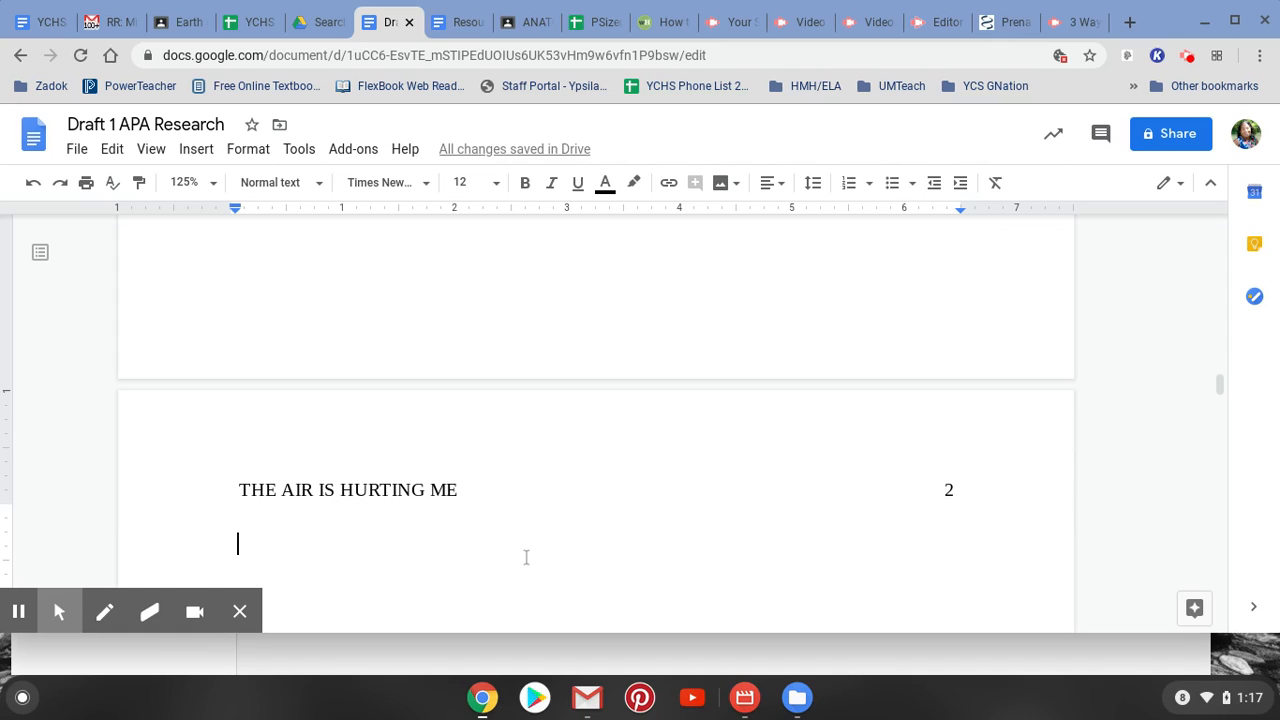
# - Add the heading "References" at the top of the new page and center it
pyautogui.write('Resources')
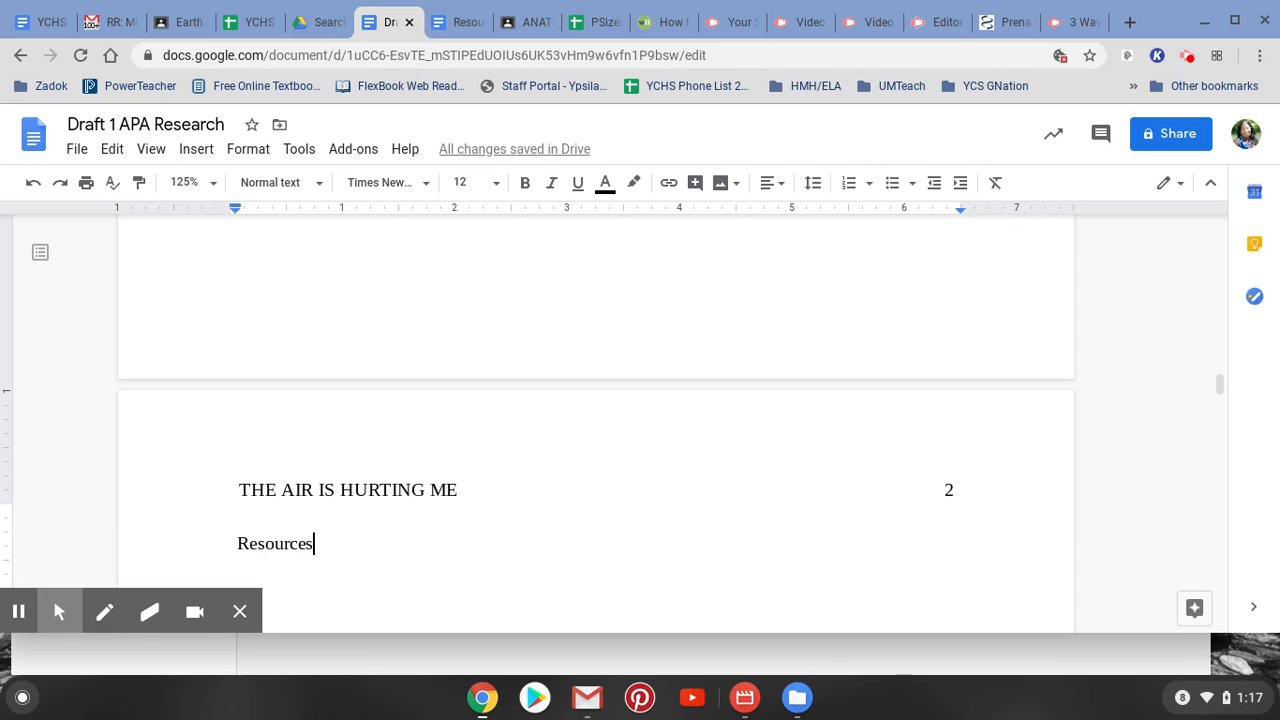
pyautogui.press('BackSpace')
pyautogui.press('BackSpace')
pyautogui.press('BackSpace')
pyautogui.press('BackSpace')
pyautogui.press('BackSpace')
pyautogui.press('BackSpace')
pyautogui.press('BackSpace')
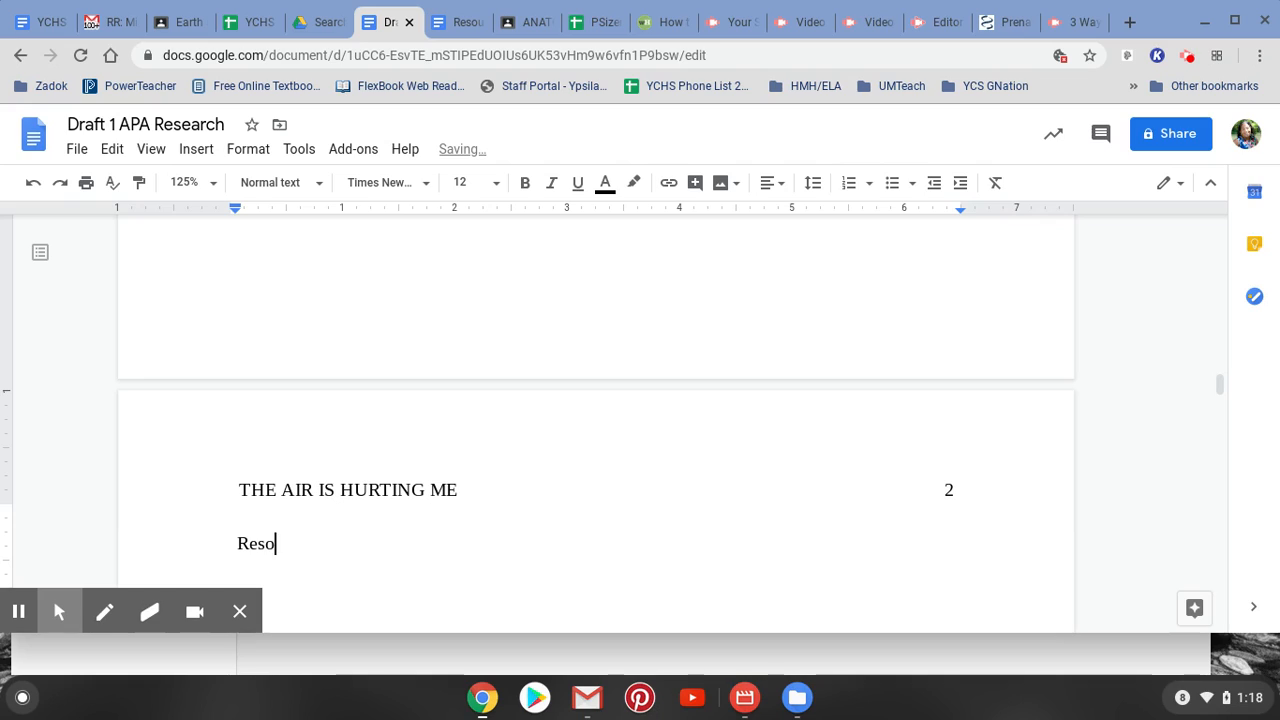
pyautogui.write('ference')
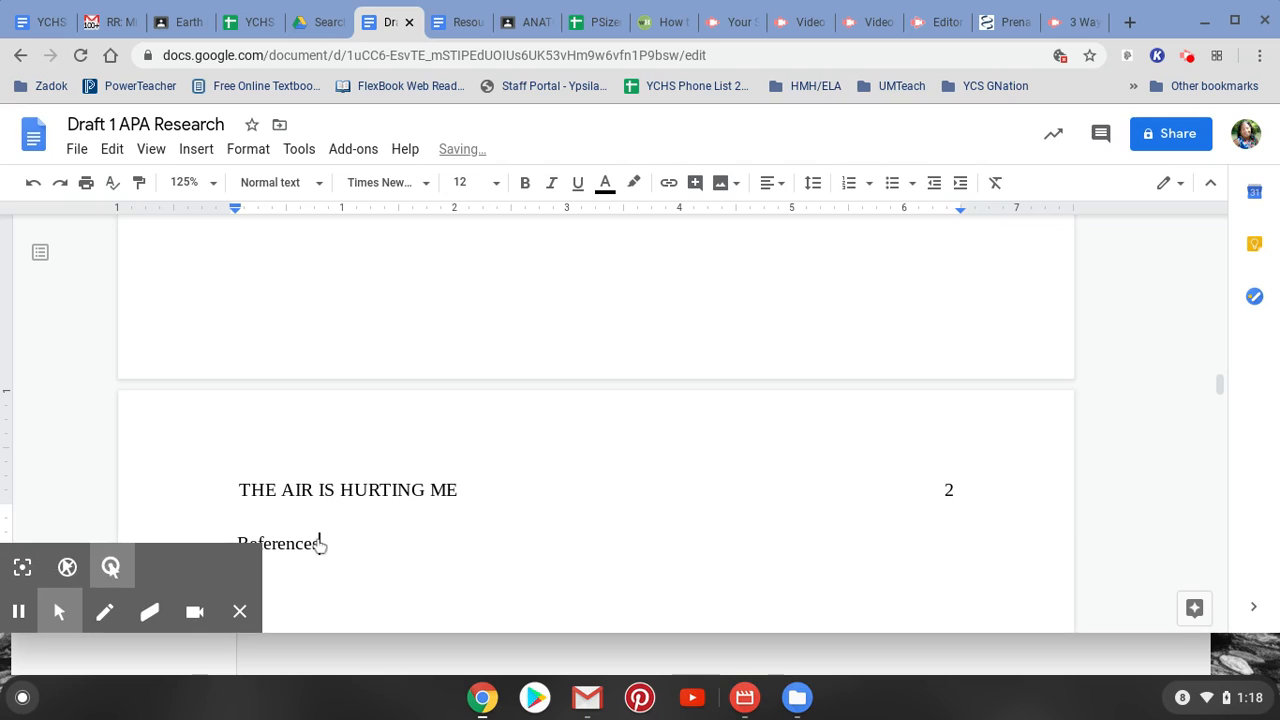
pyautogui.click(772, 191)
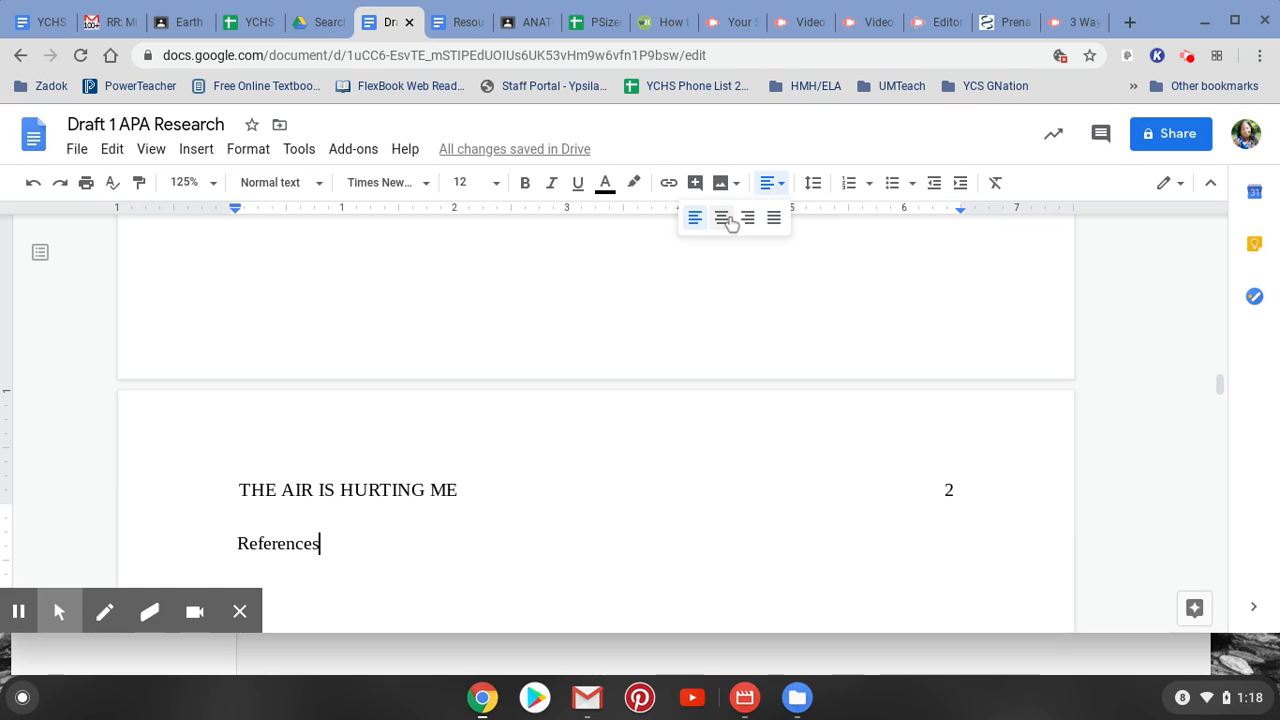
pyautogui.click(727, 219)
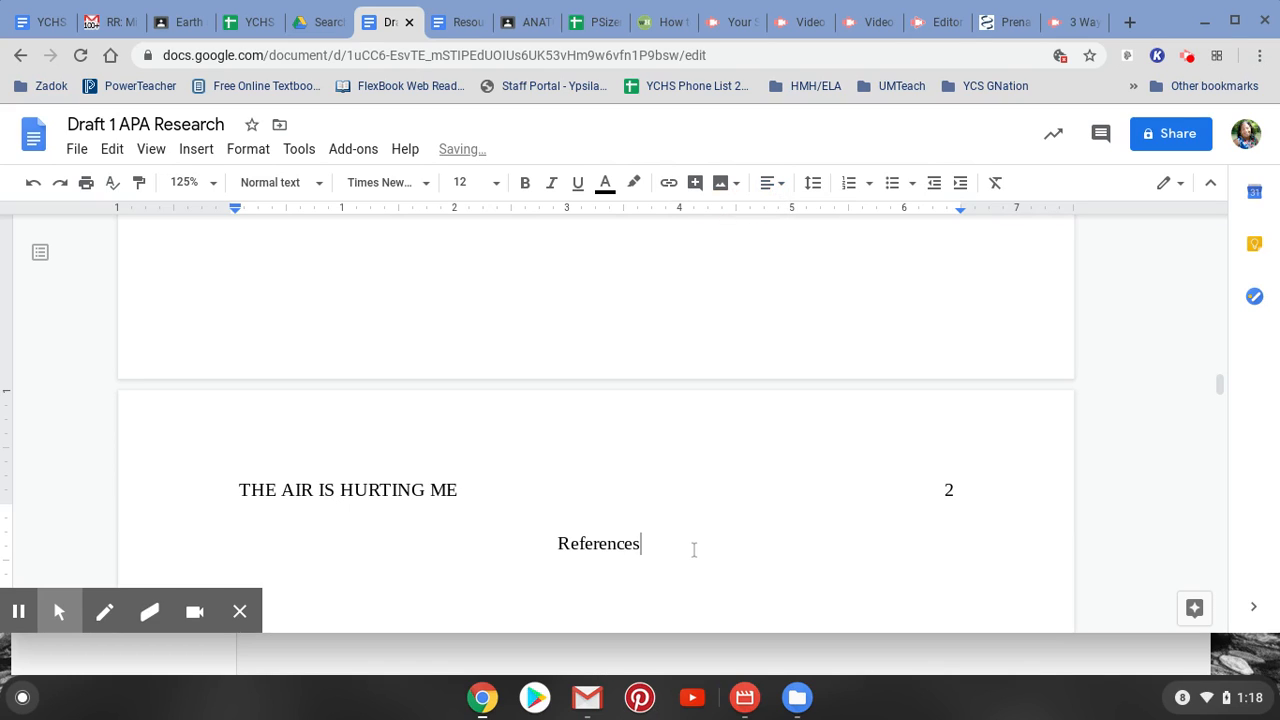
# - Start a new left-aligned line below the References heading
pyautogui.press('Return')
pyautogui.click(767, 183)
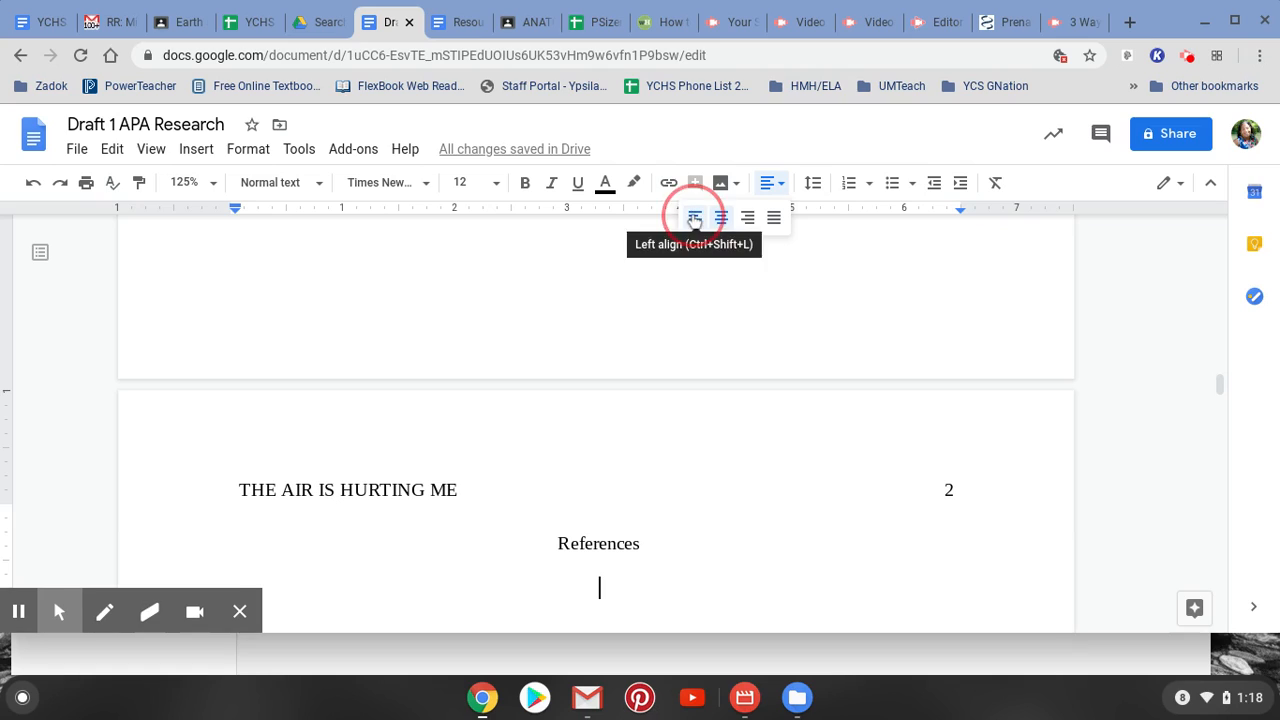
pyautogui.click(694, 218)
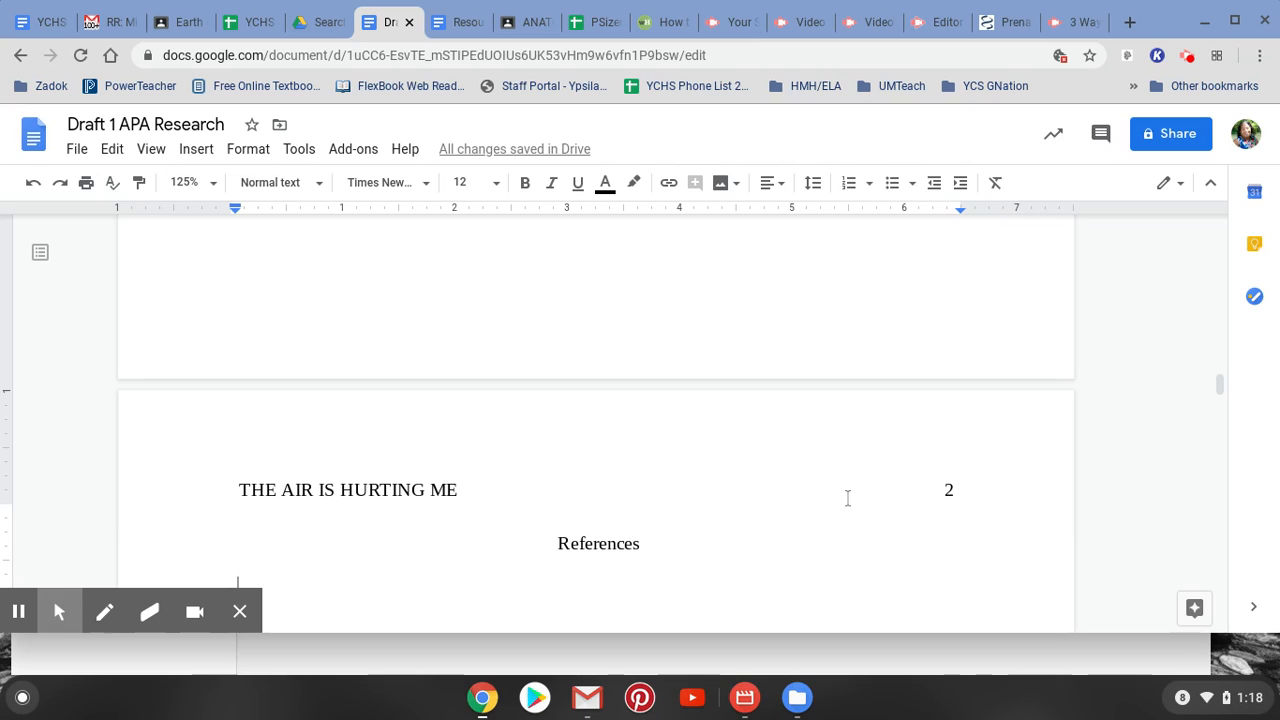
# - Open the EasyBib bibliography manager for the document and choose Website as the source type
pyautogui.scroll(-3, 727, 466)
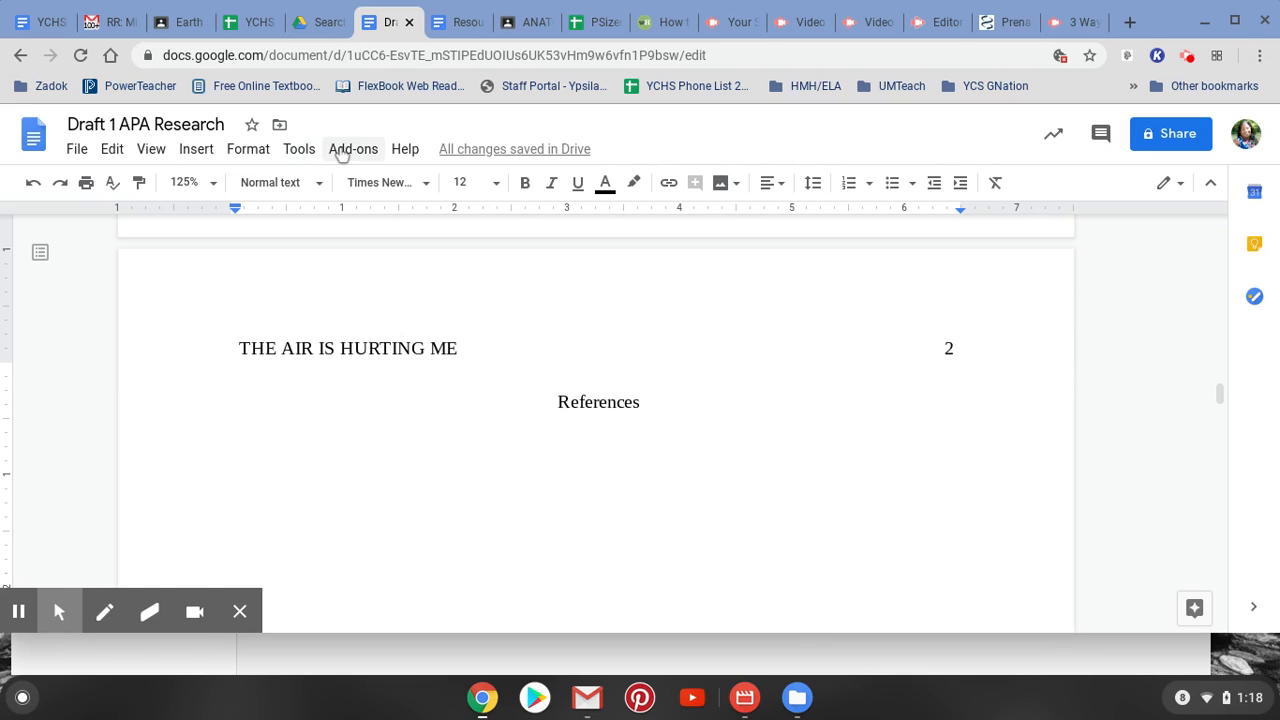
pyautogui.click(341, 152)
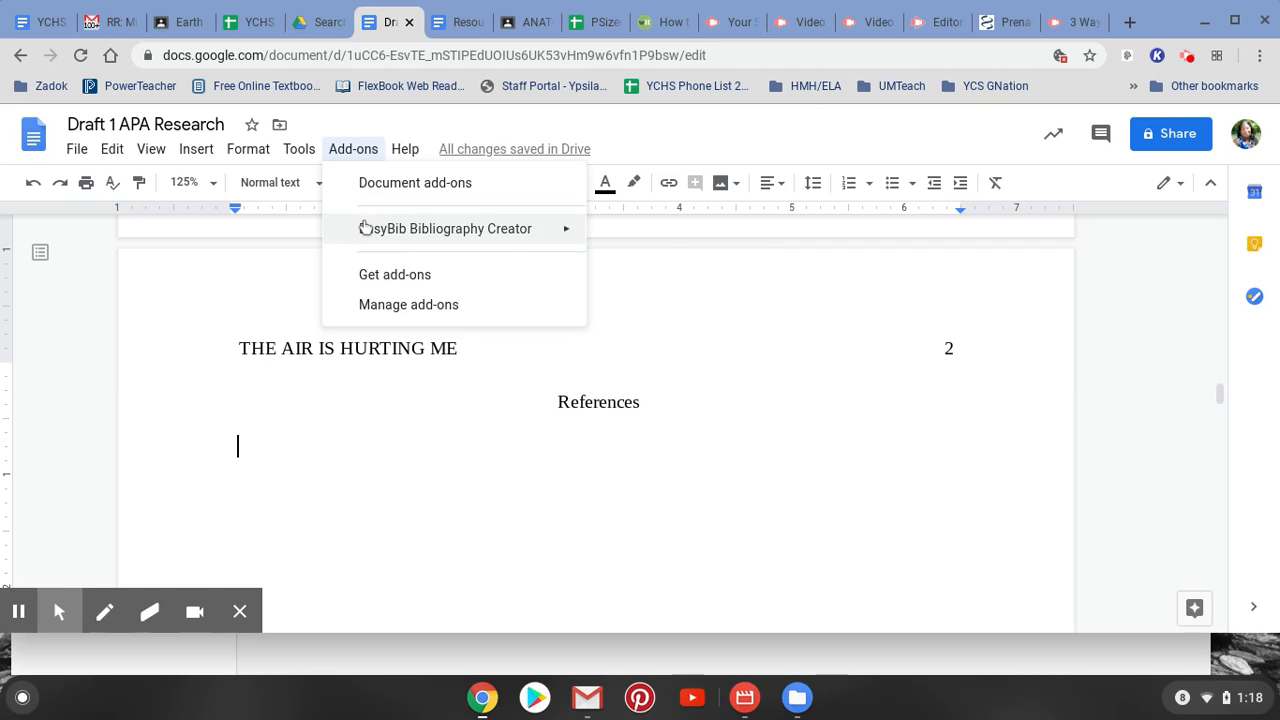
pyautogui.moveTo(366, 229)
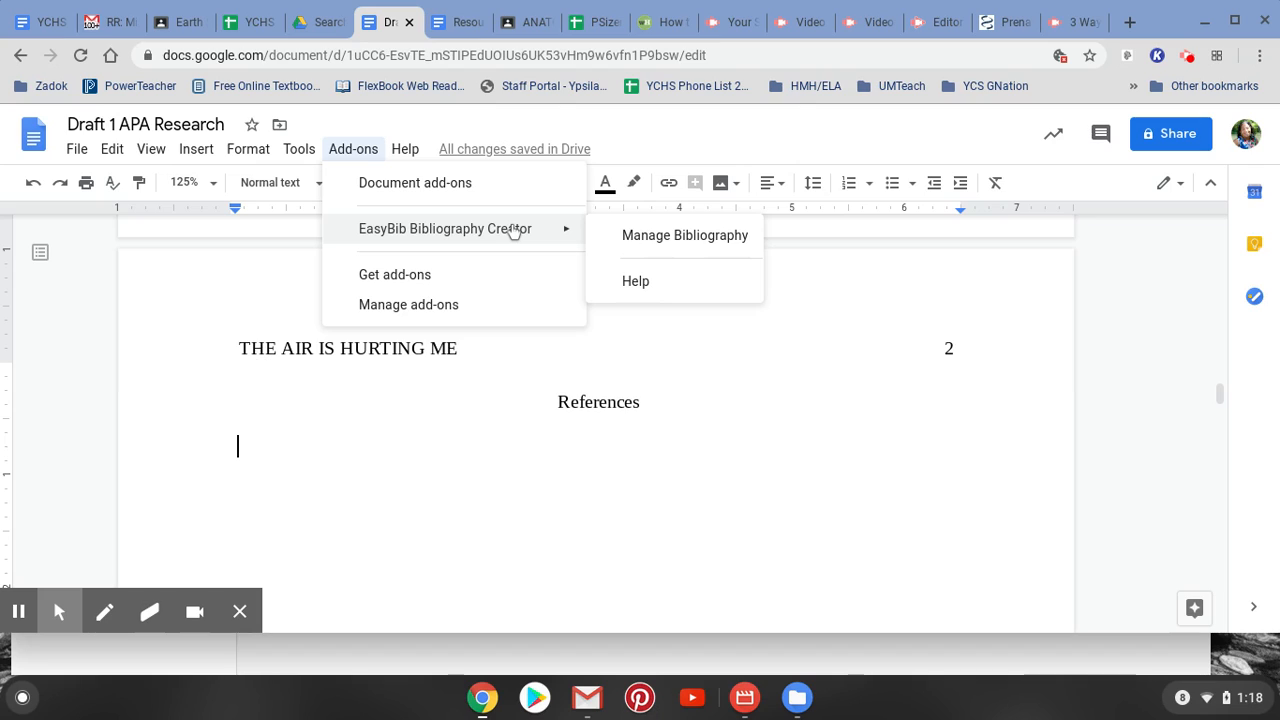
pyautogui.click(694, 236)
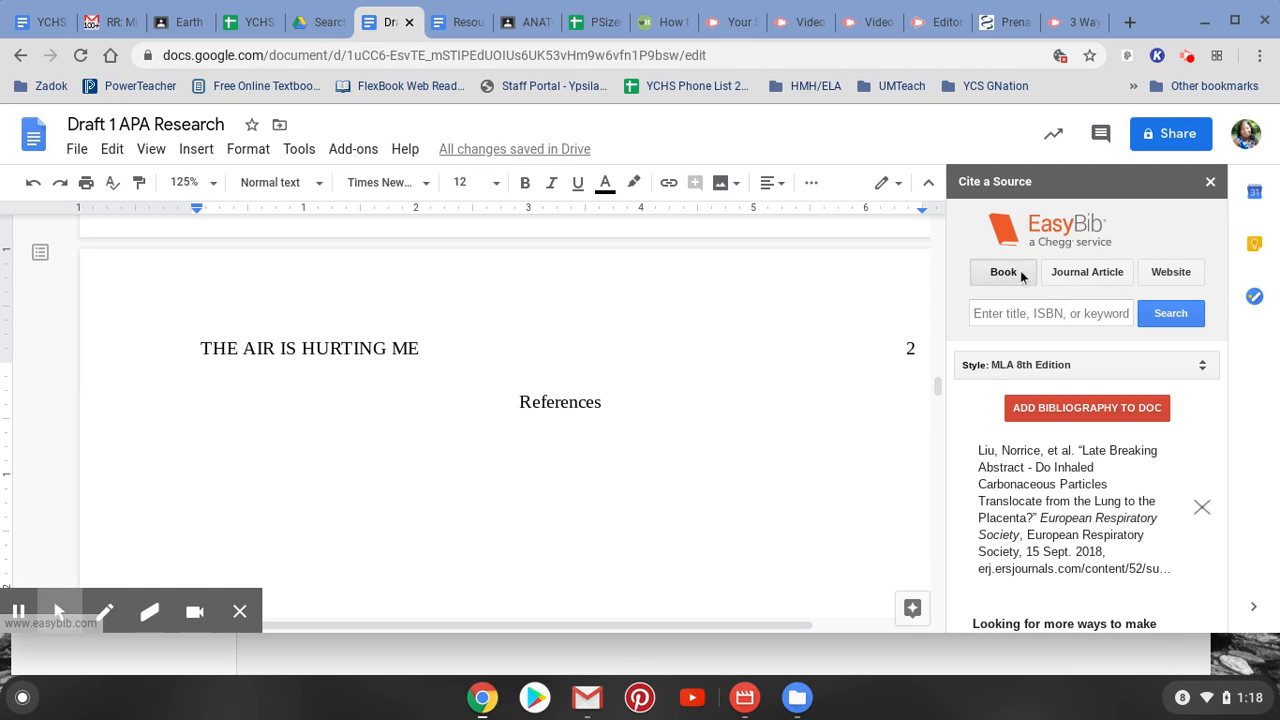
pyautogui.click(1077, 276)
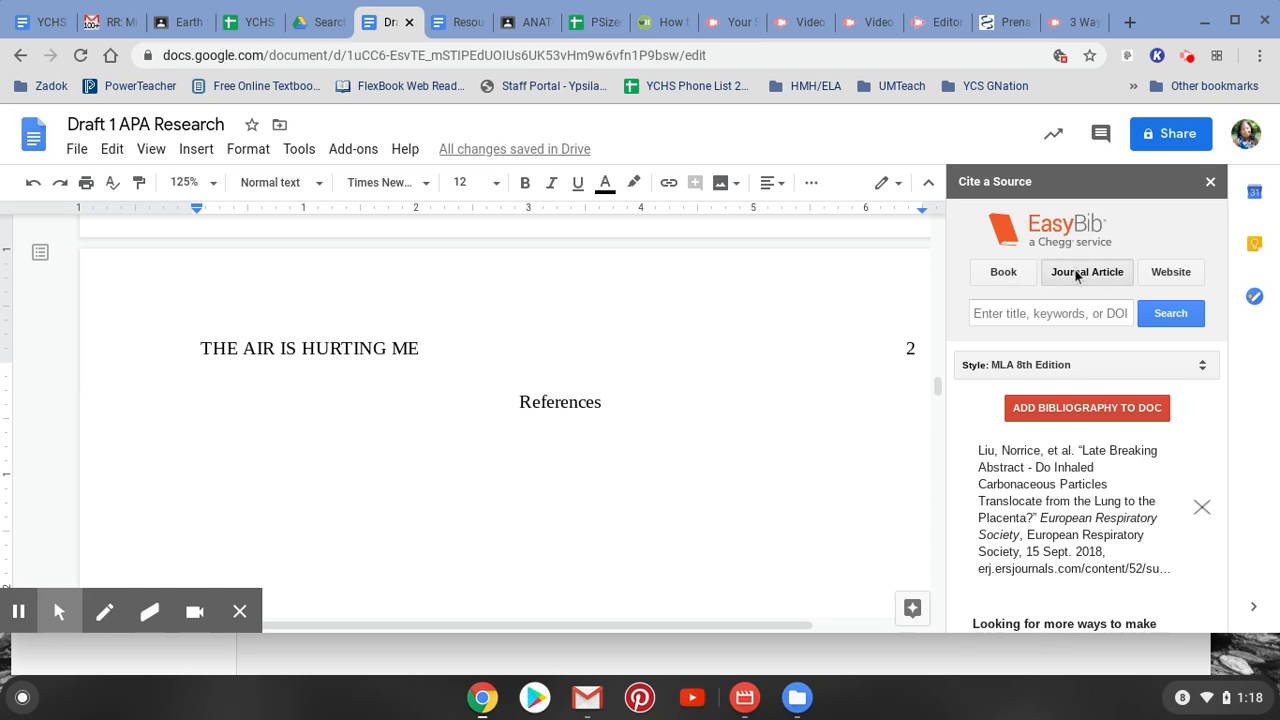
pyautogui.click(1161, 271)
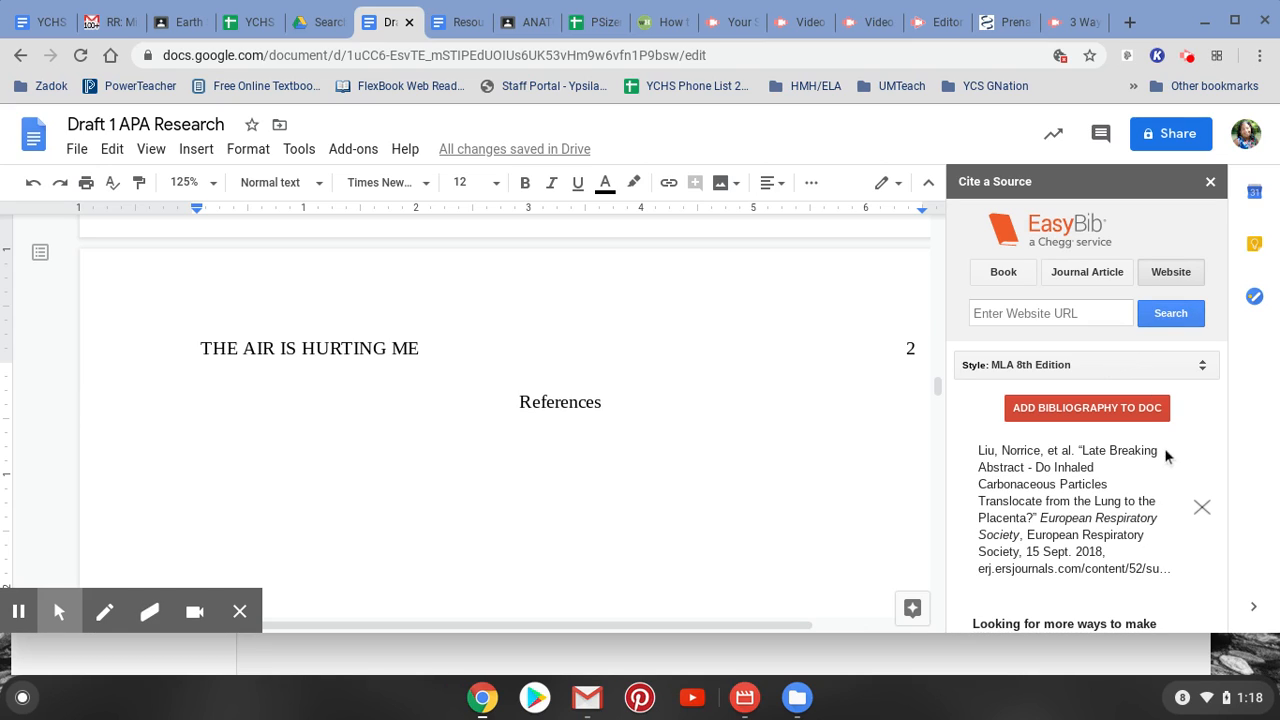
# - Remove the existing European Respiratory Society citation from the EasyBib bibliography and set the citation style to APA
pyautogui.click(1203, 509)
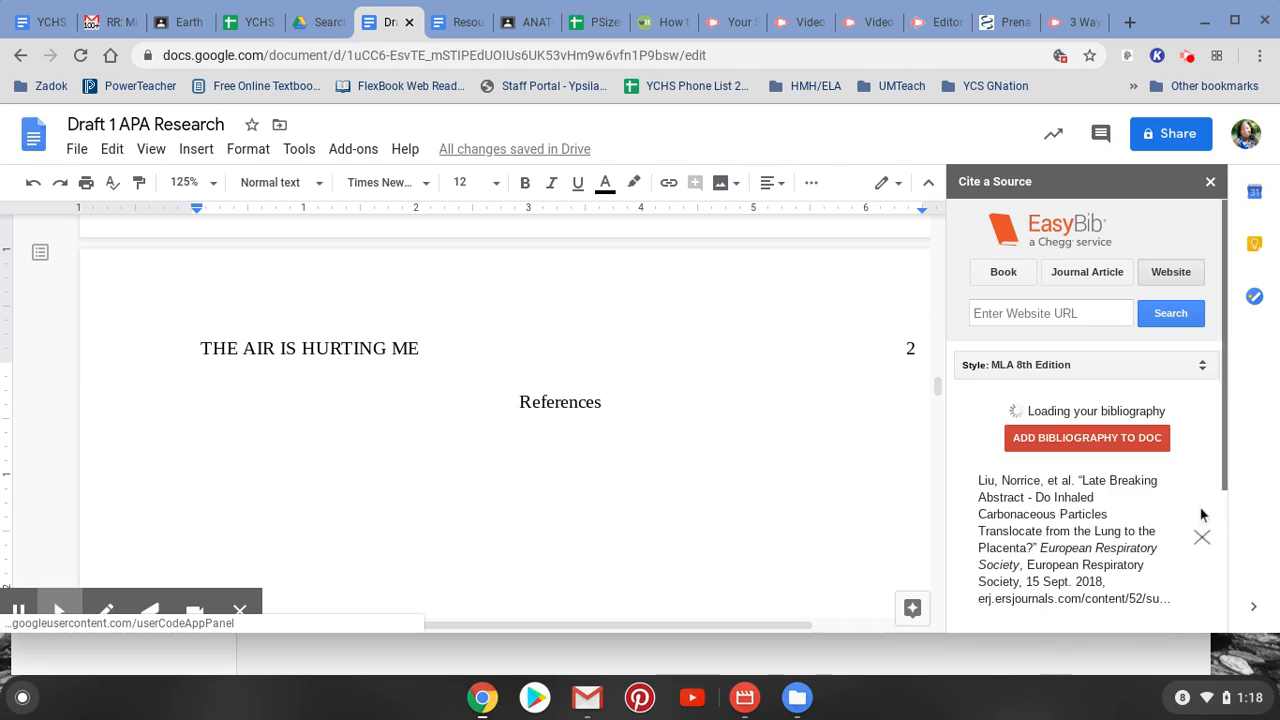
pyautogui.click(1051, 365)
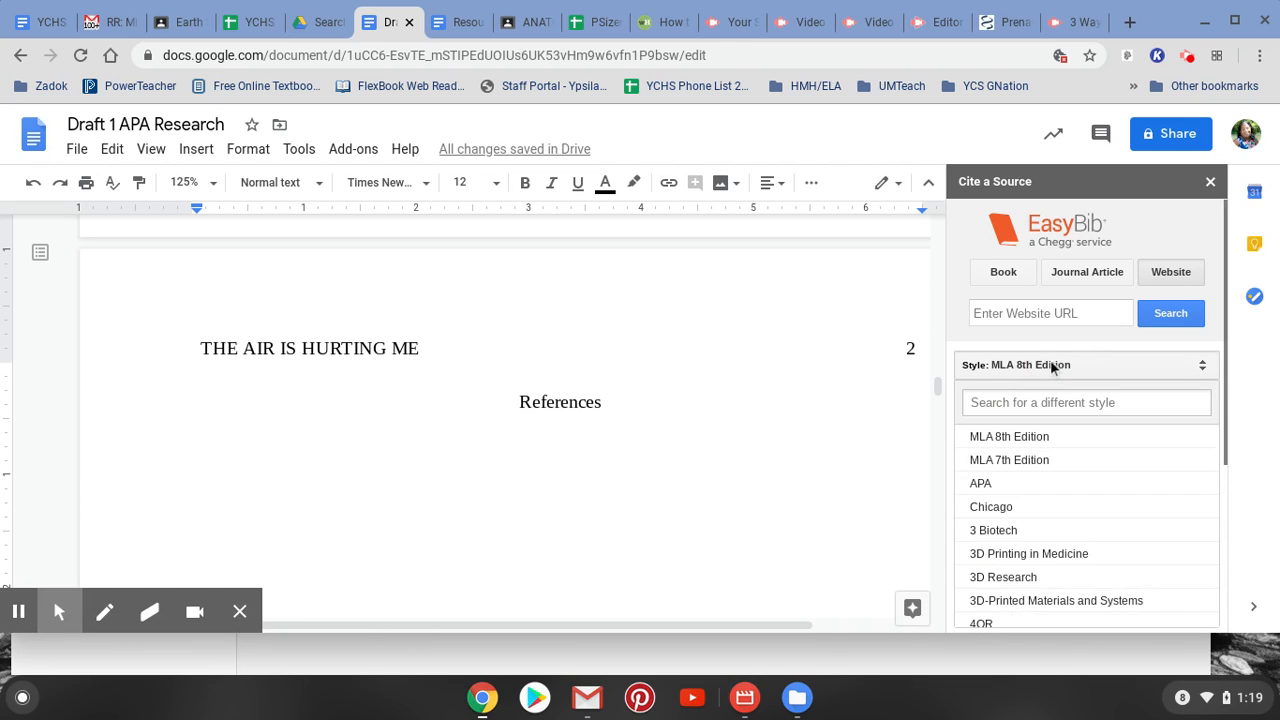
pyautogui.click(1008, 485)
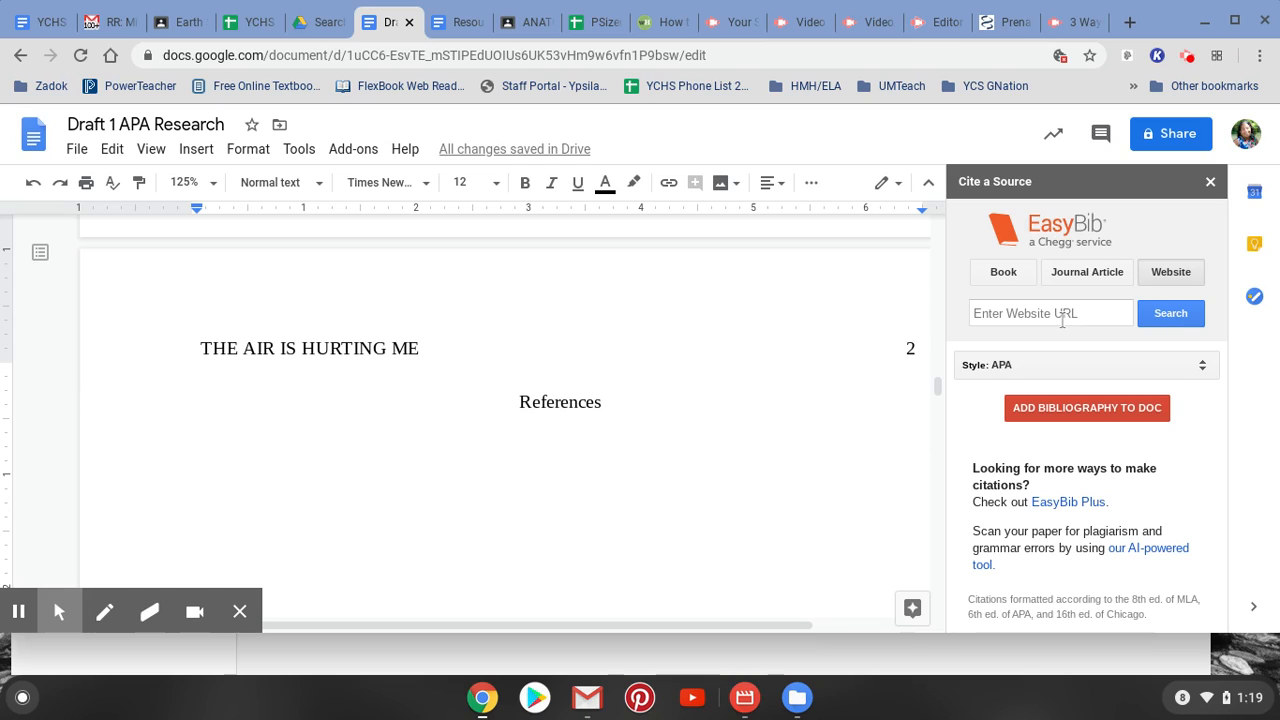
pyautogui.click(456, 22)
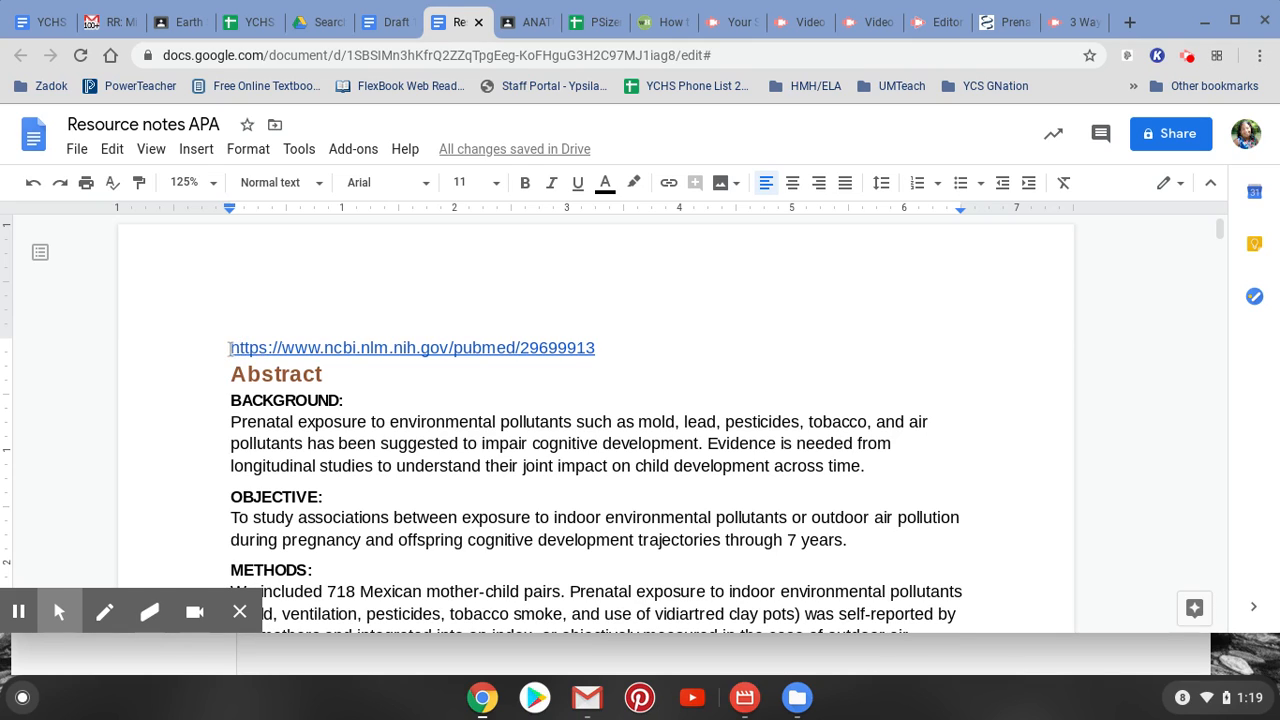
pyautogui.click(231, 350)
pyautogui.moveTo(412, 343); pyautogui.dragTo(231, 343)
pyautogui.click(629, 347)
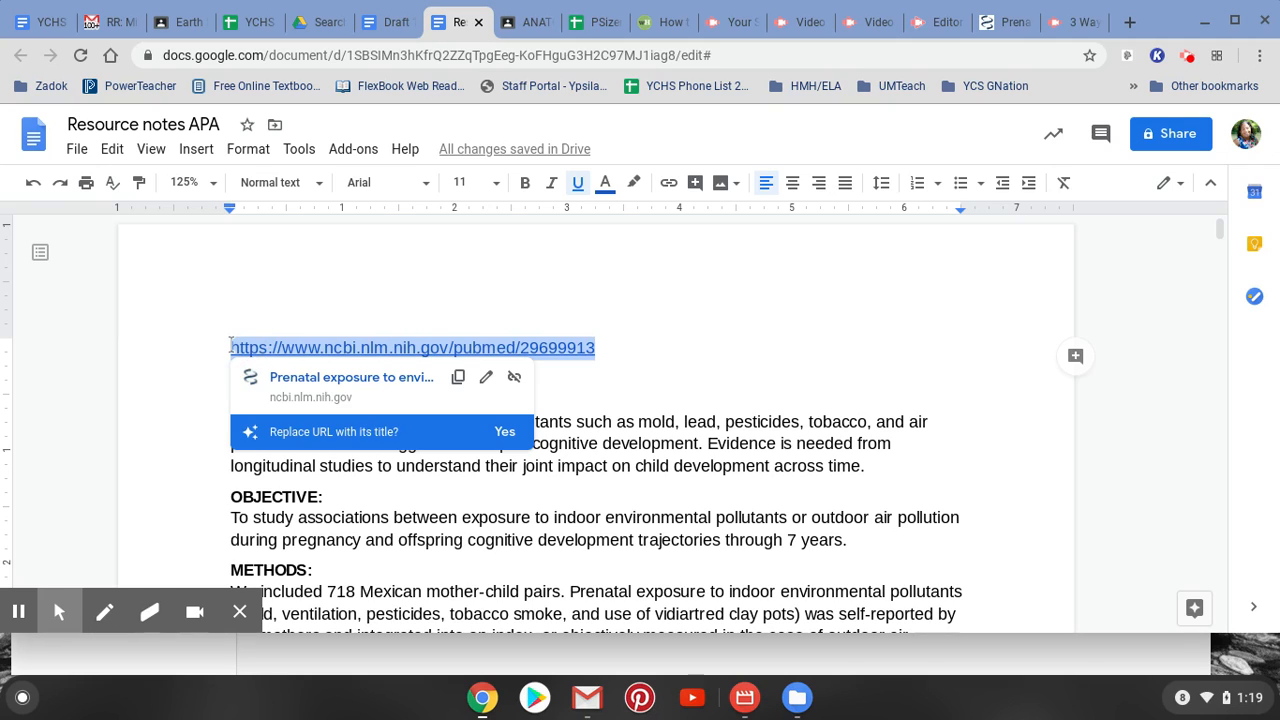
# - Return to the Draft 1 APA Research document and search EasyBib for the copied PubMed URL
pyautogui.click(392, 22)
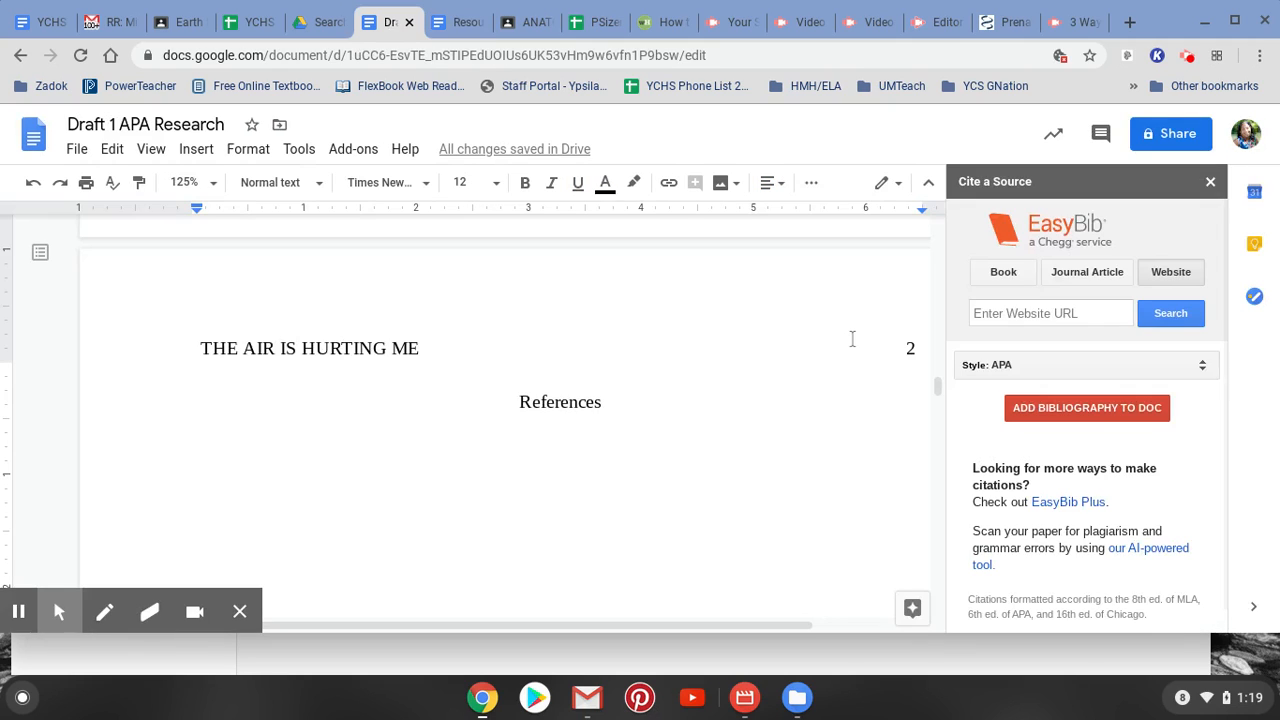
pyautogui.click(1019, 314)
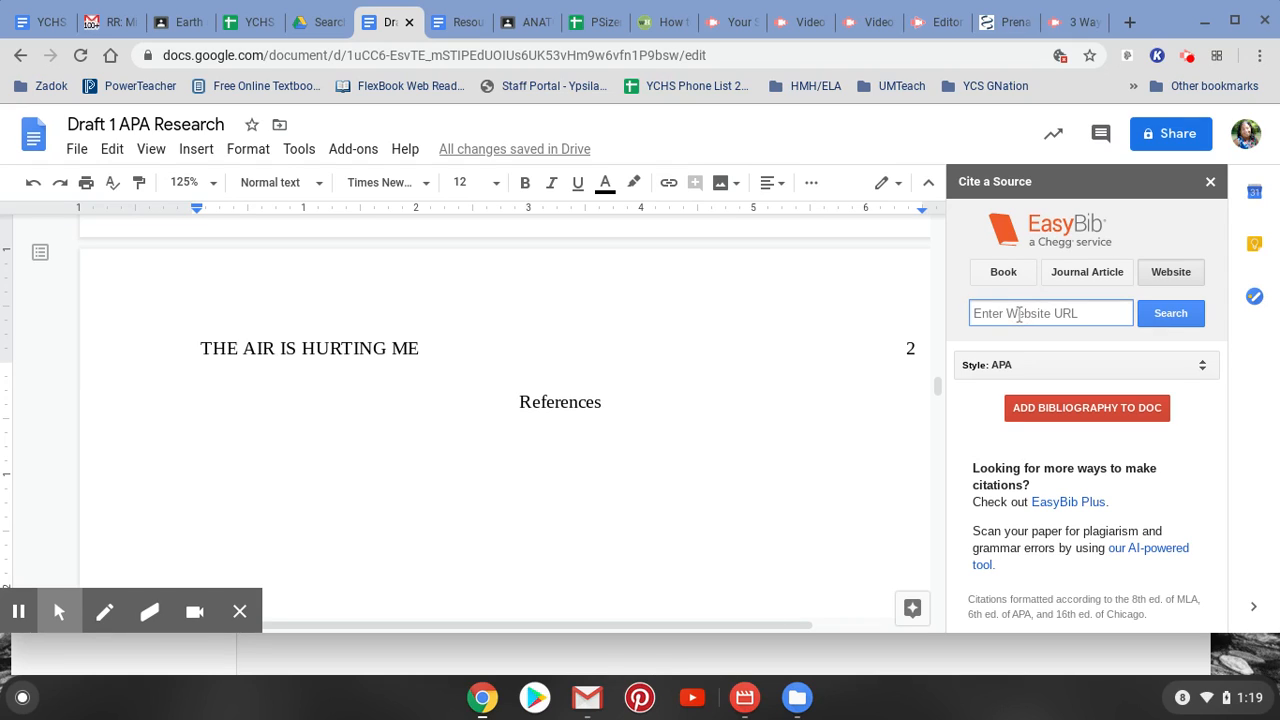
pyautogui.hotkey('ctrl', 'v')
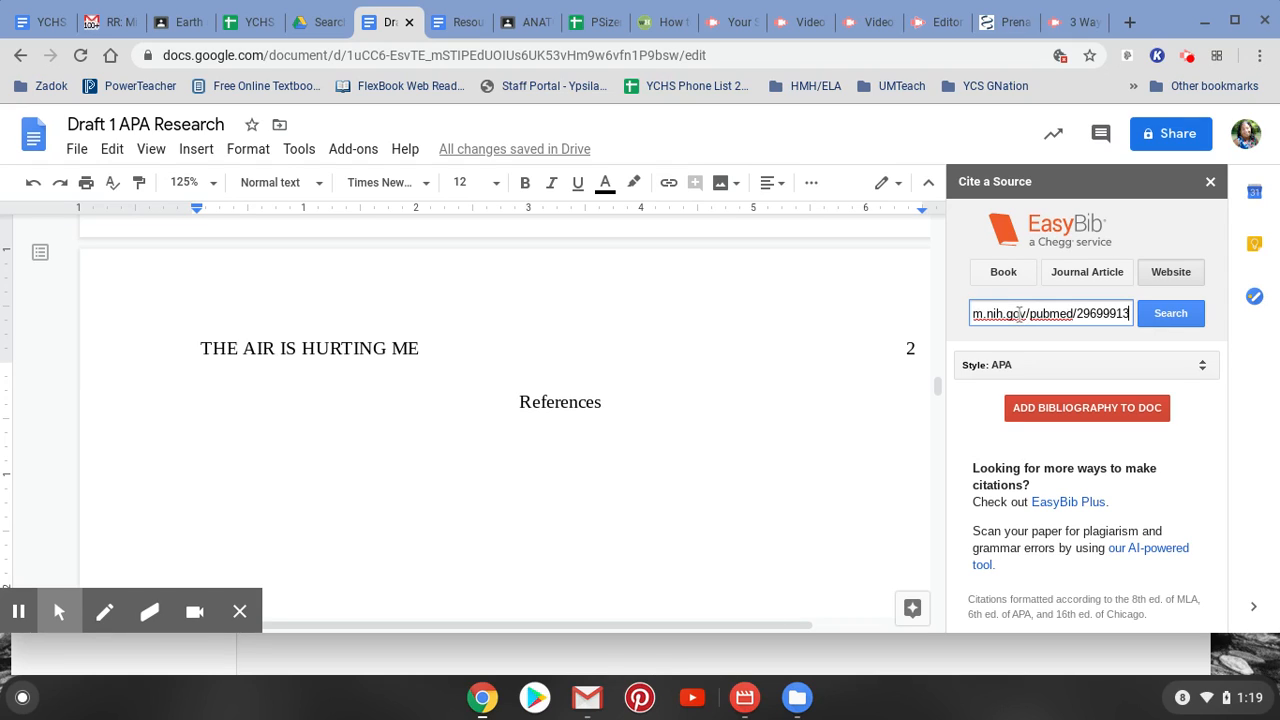
pyautogui.click(1167, 314)
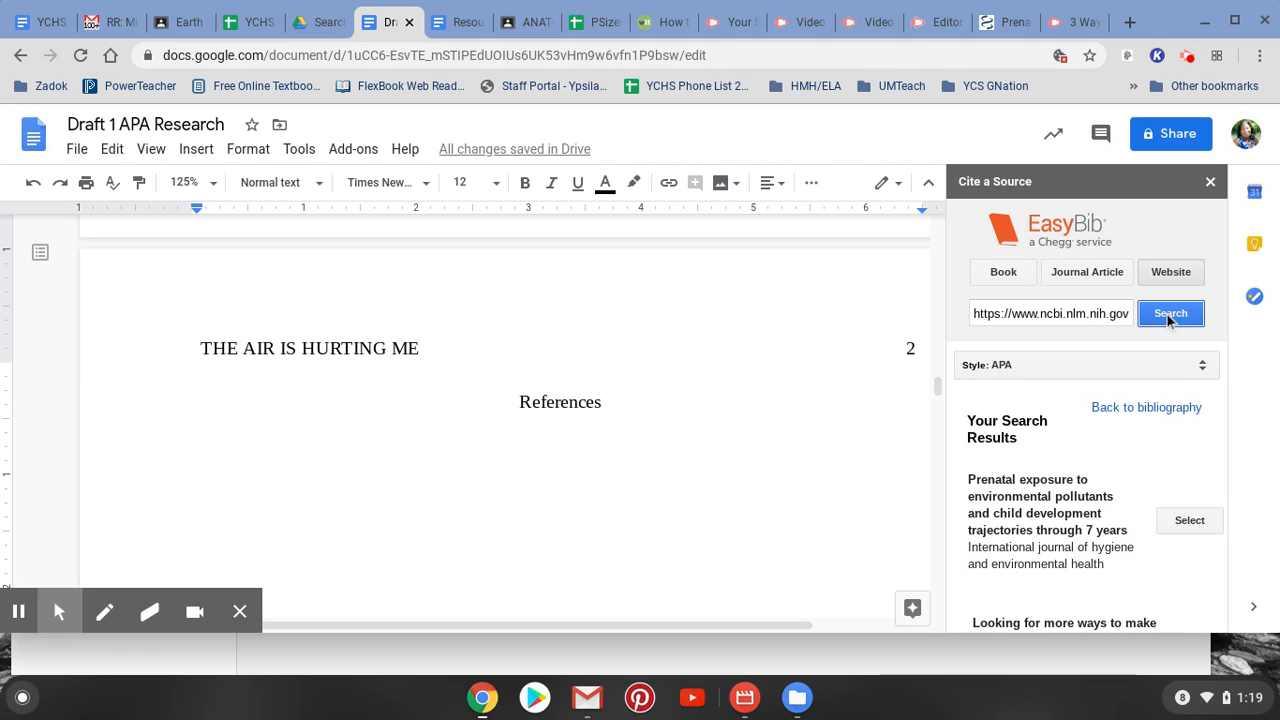
# - Add the source "Prenatal exposure to environmental pollutants and child development trajectories through 7 years" to the EasyBib bibliography
pyautogui.scroll(-2, 1132, 454)
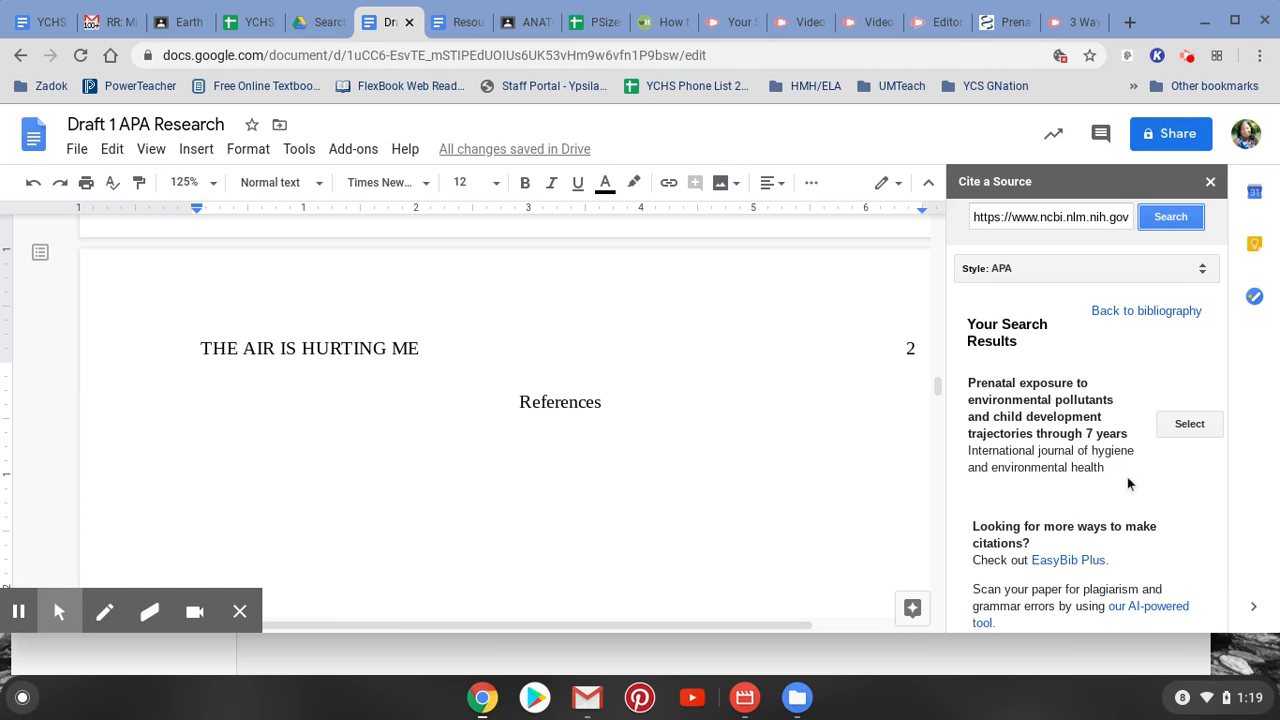
pyautogui.click(1187, 428)
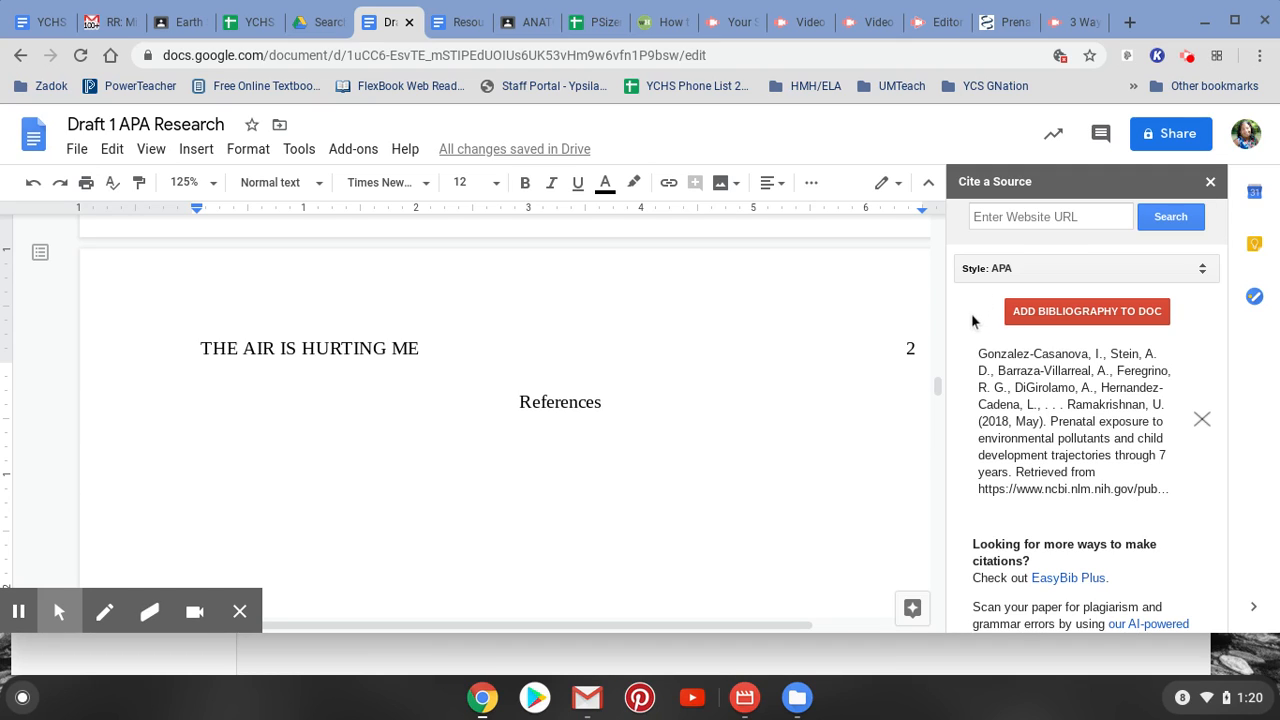
pyautogui.scroll(2, 971, 318)
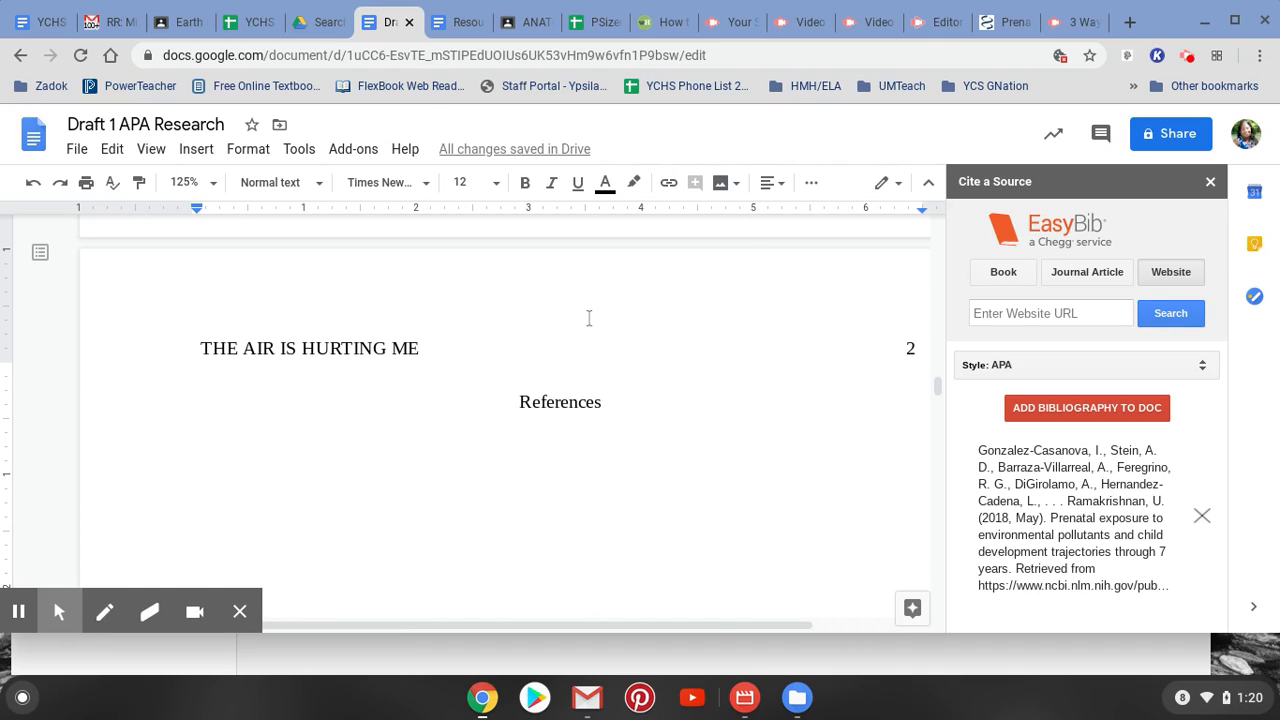
pyautogui.click(462, 24)
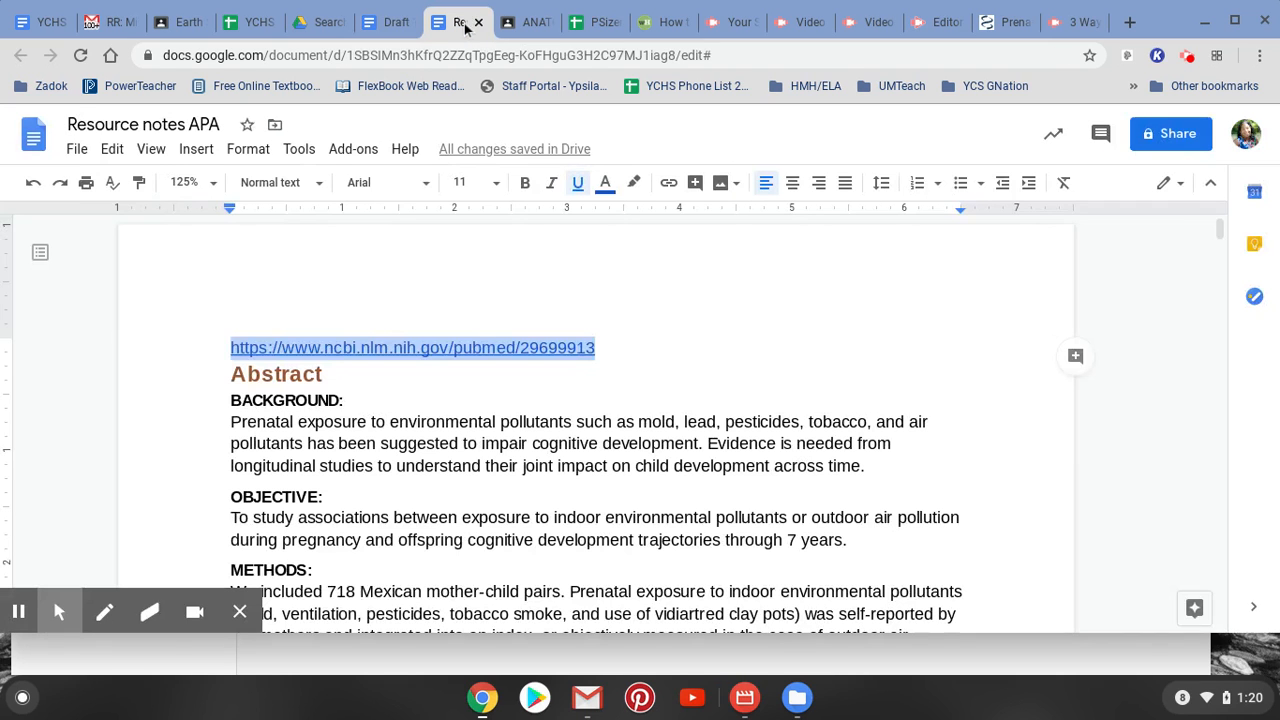
pyautogui.click(729, 349)
pyautogui.scroll(-3, 731, 348)
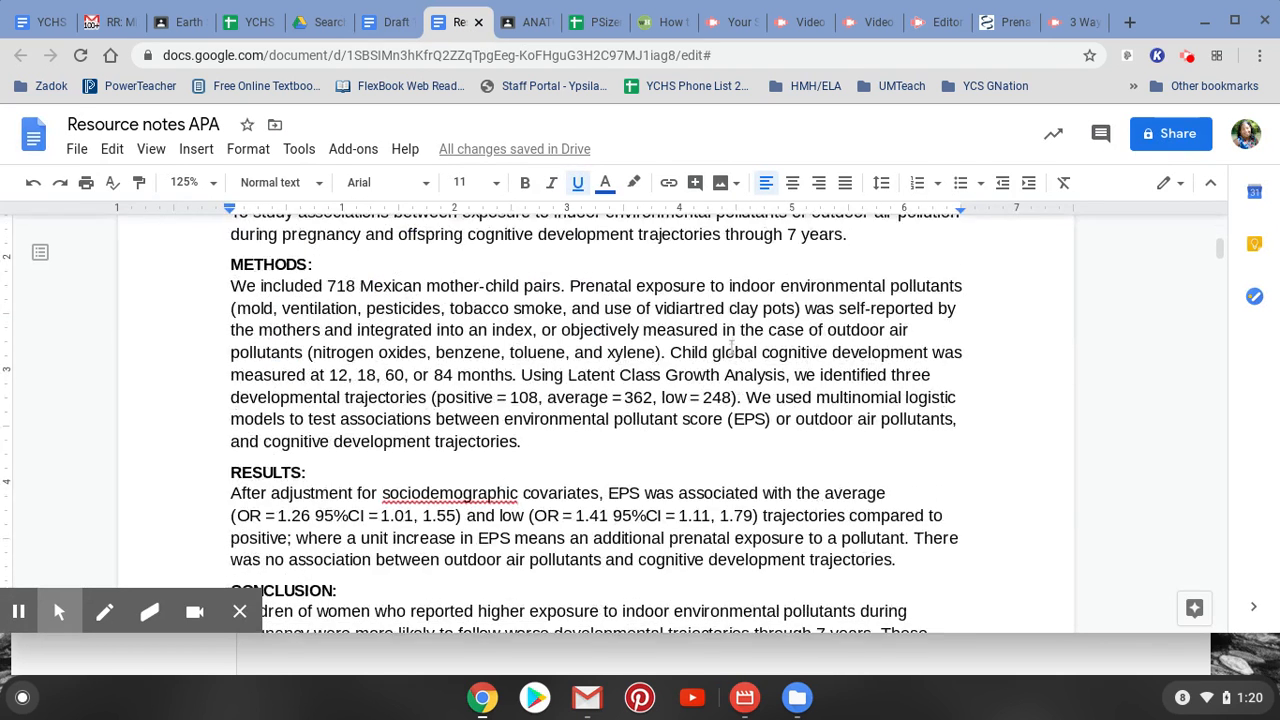
pyautogui.scroll(-4, 731, 346)
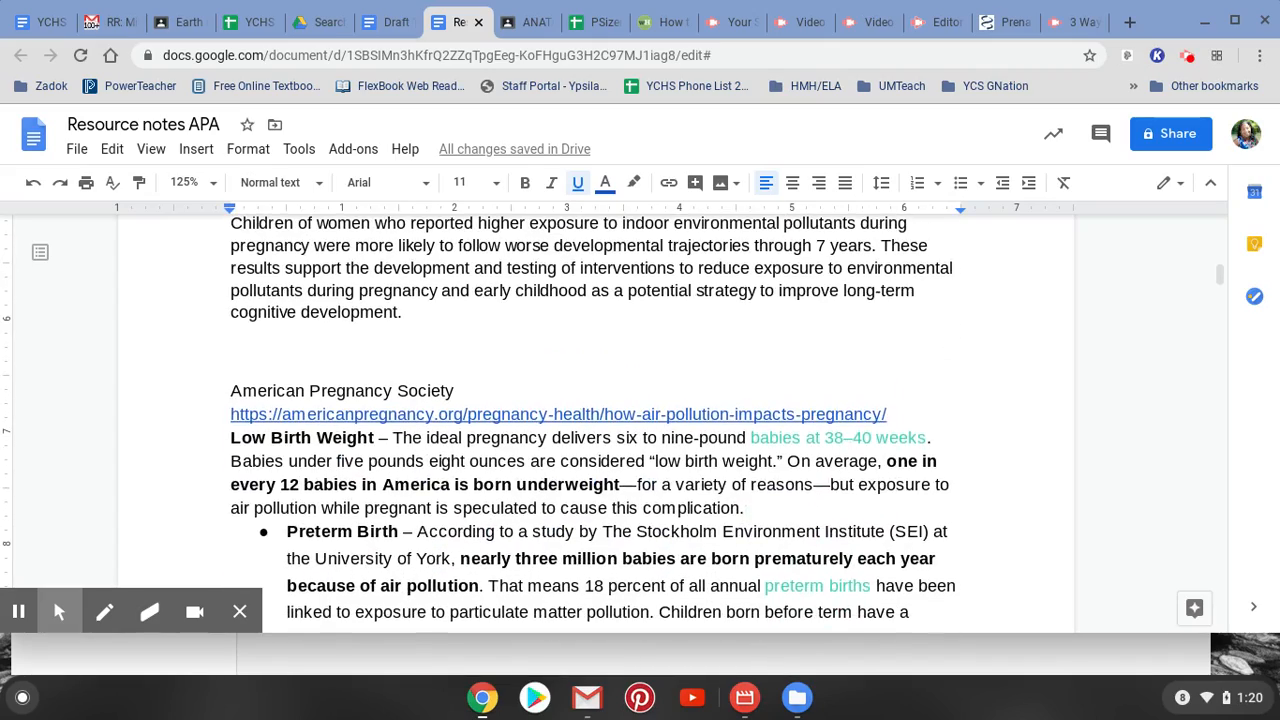
pyautogui.moveTo(228, 410); pyautogui.dragTo(902, 410)
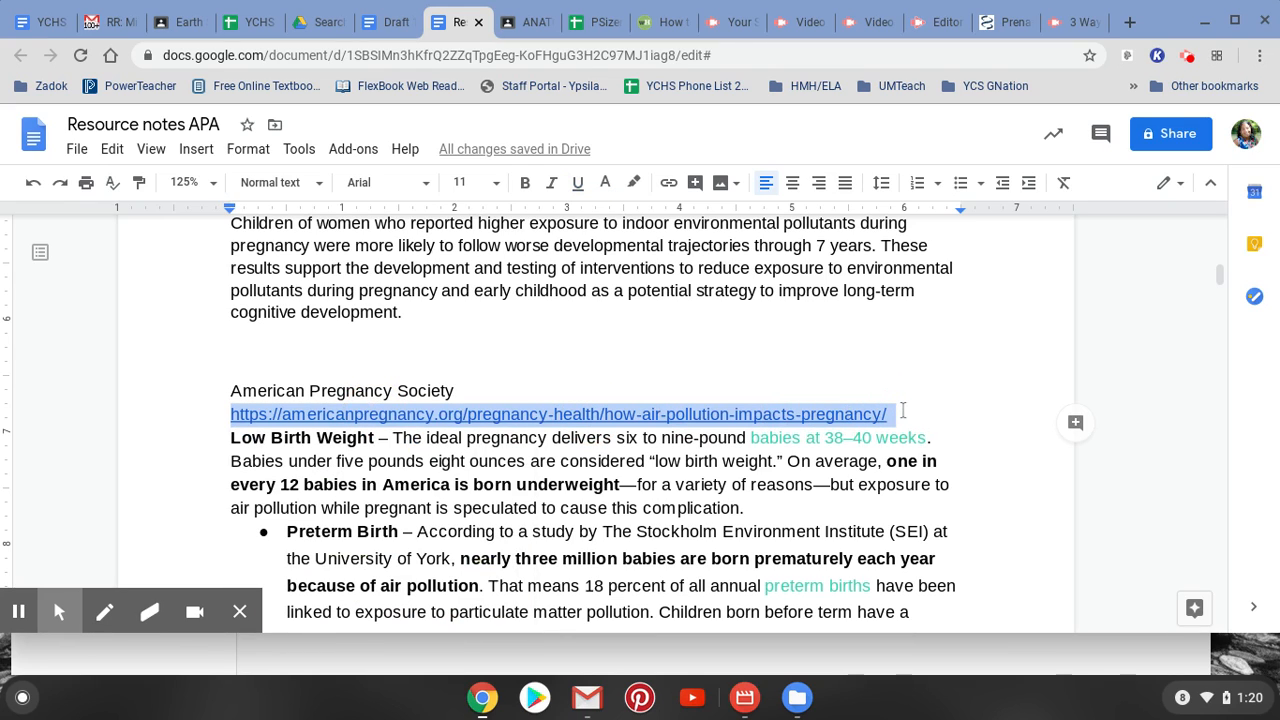
# - Return to the Draft 1 APA Research document and search EasyBib websites for the copied American Pregnancy URL
pyautogui.click(385, 22)
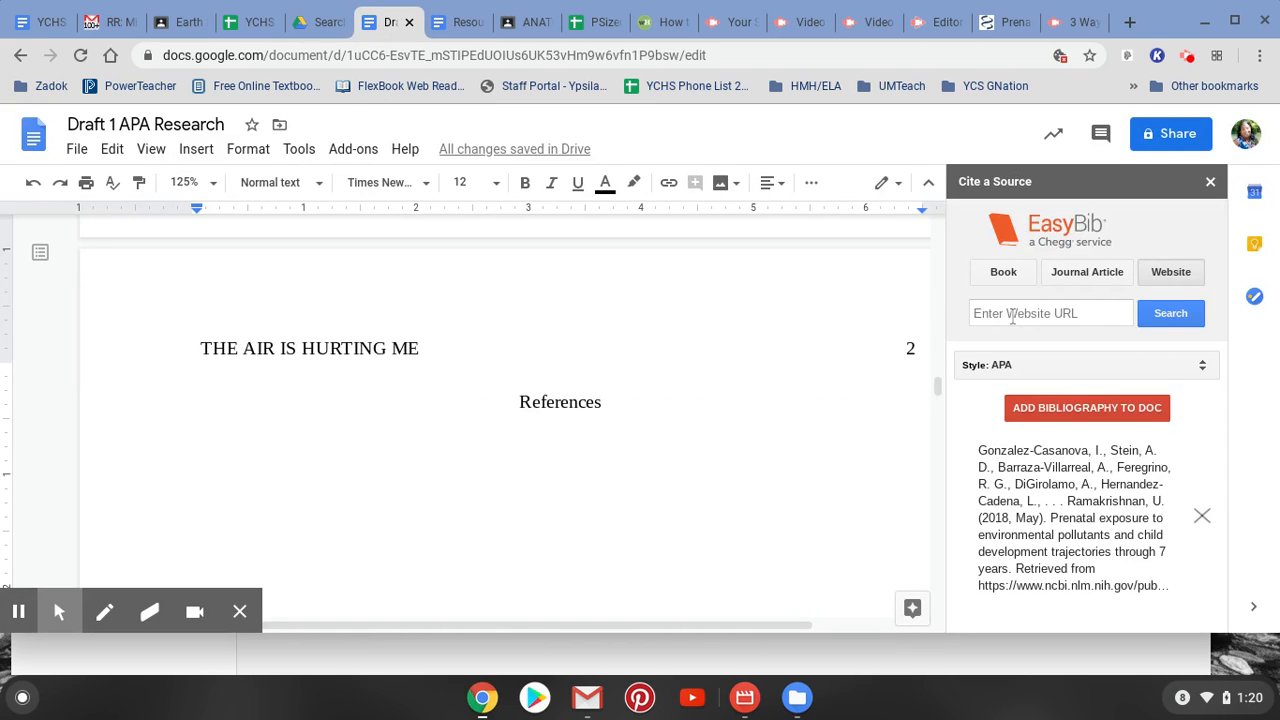
pyautogui.click(1011, 315)
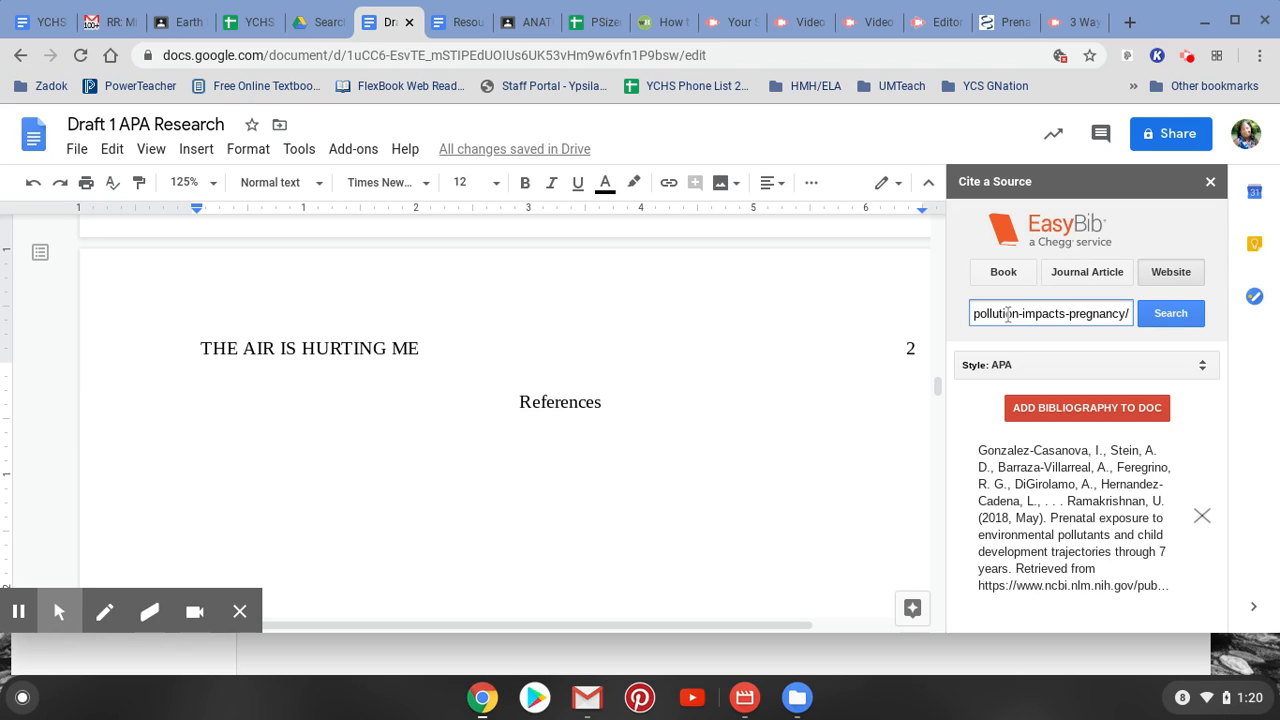
pyautogui.click(1168, 314)
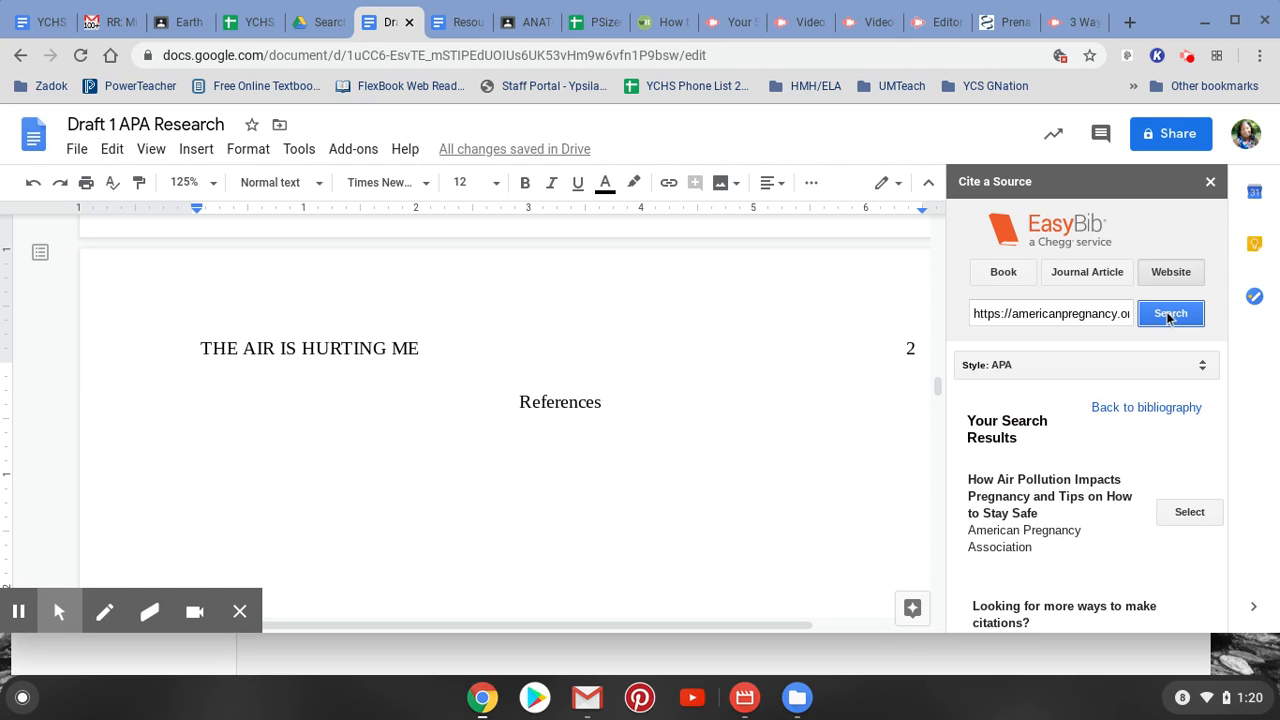
# - Add "How Air Pollution Impacts Pregnancy and Tips on How to Stay Safe" to the EasyBib bibliography and review the citation list
pyautogui.scroll(-1, 1122, 457)
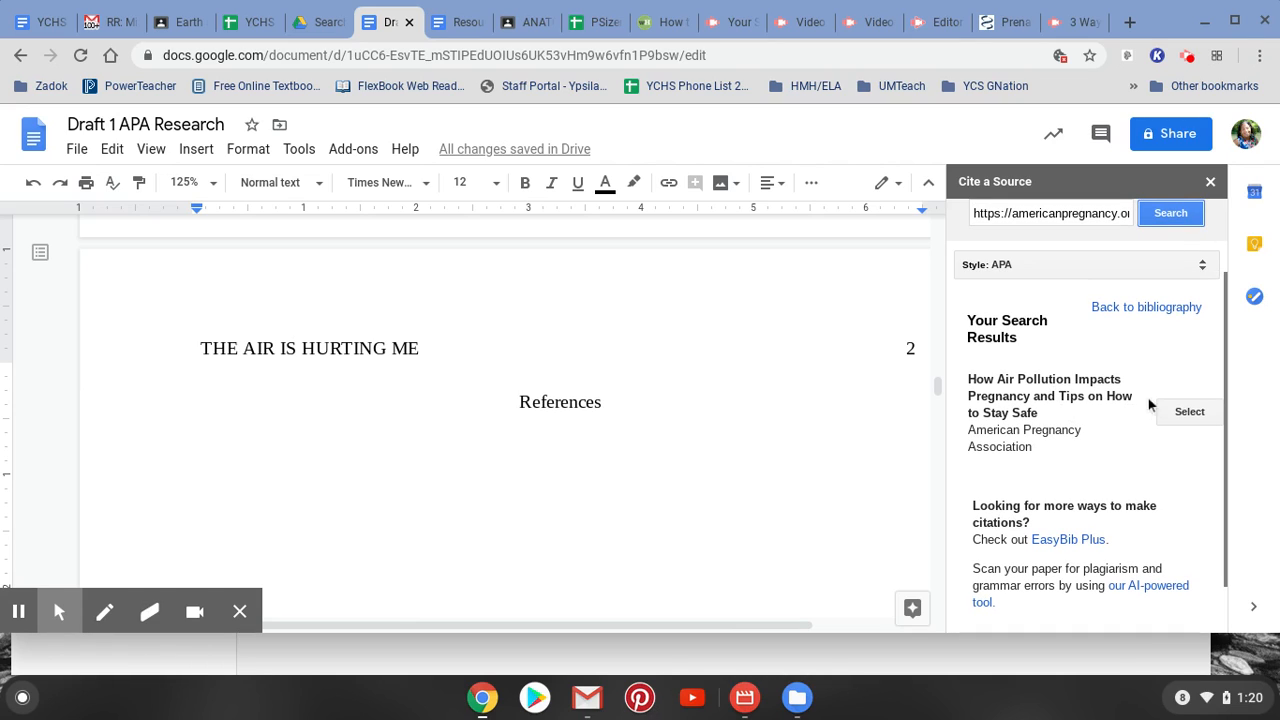
pyautogui.click(1182, 414)
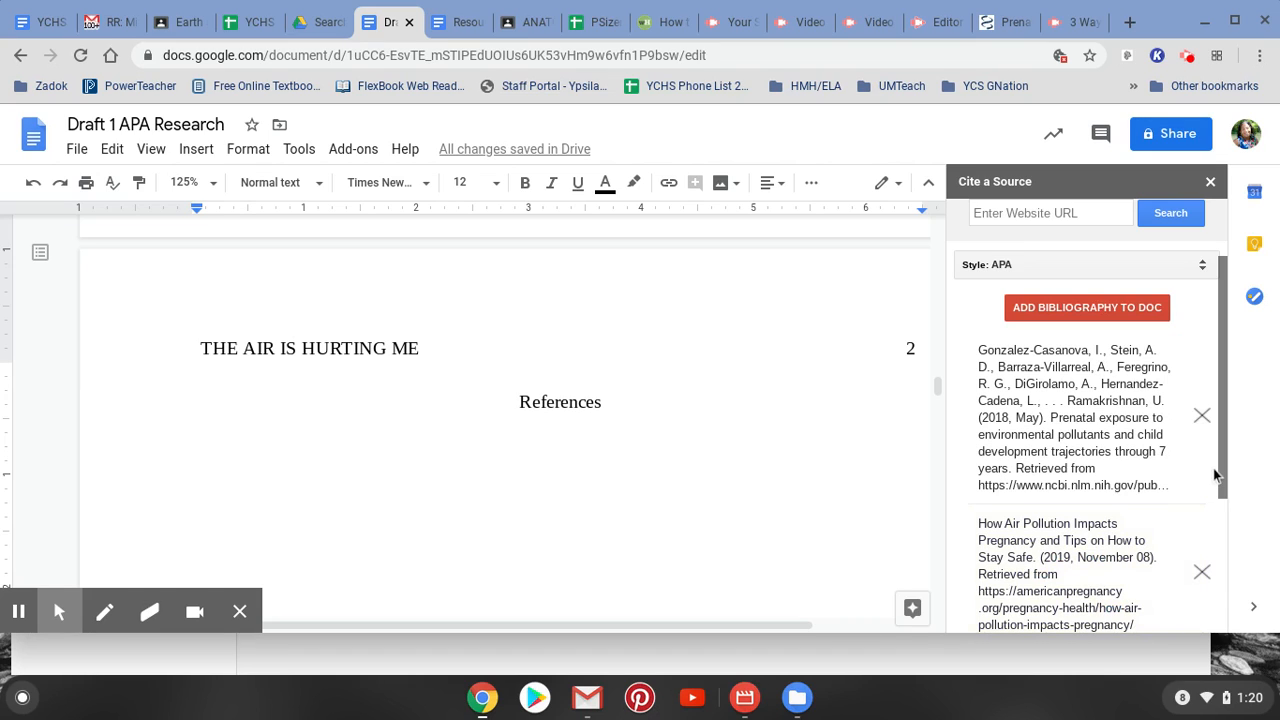
pyautogui.scroll(-1, 1213, 468)
pyautogui.scroll(-1, 1213, 468)
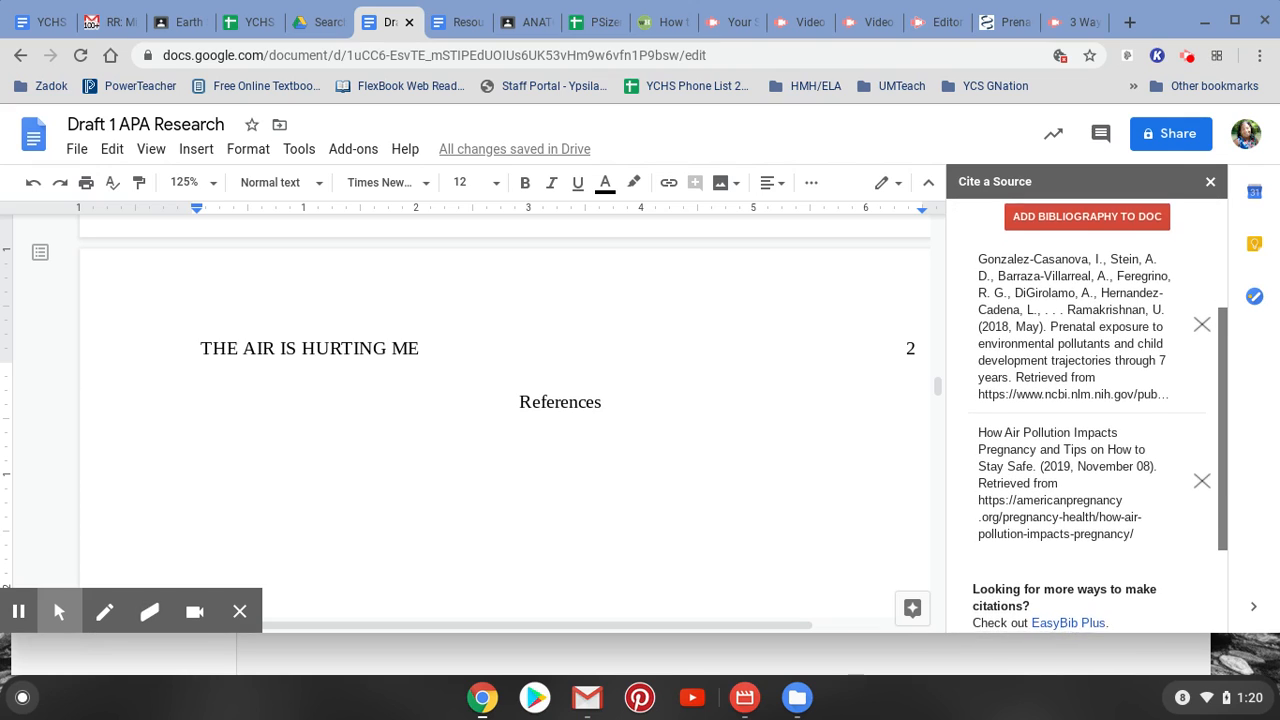
pyautogui.scroll(1, 1213, 468)
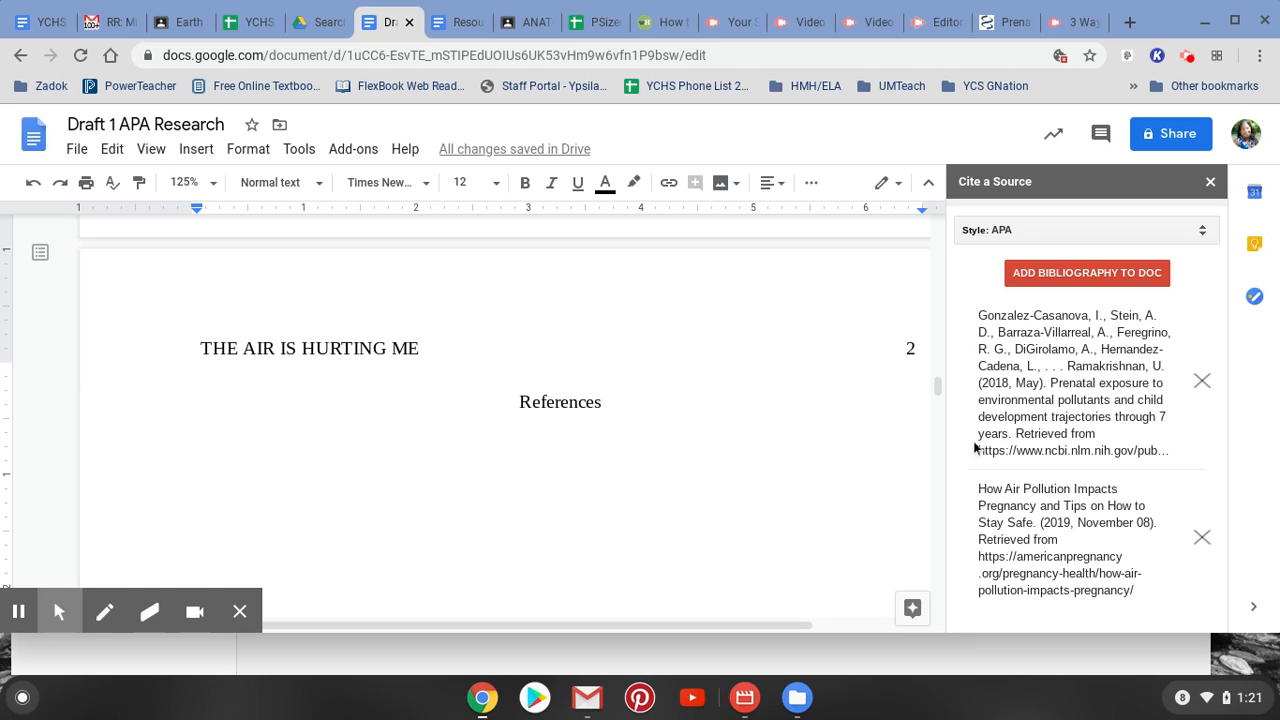
pyautogui.scroll(1, 937, 293)
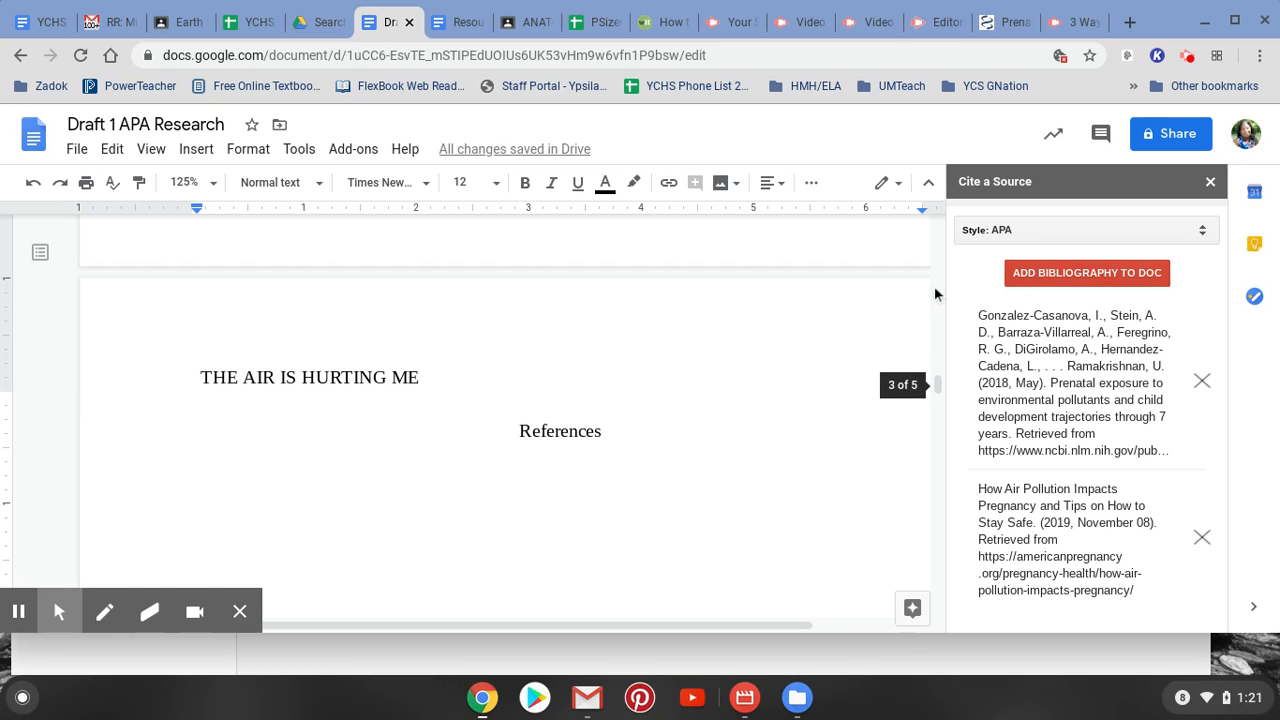
pyautogui.scroll(2, 975, 289)
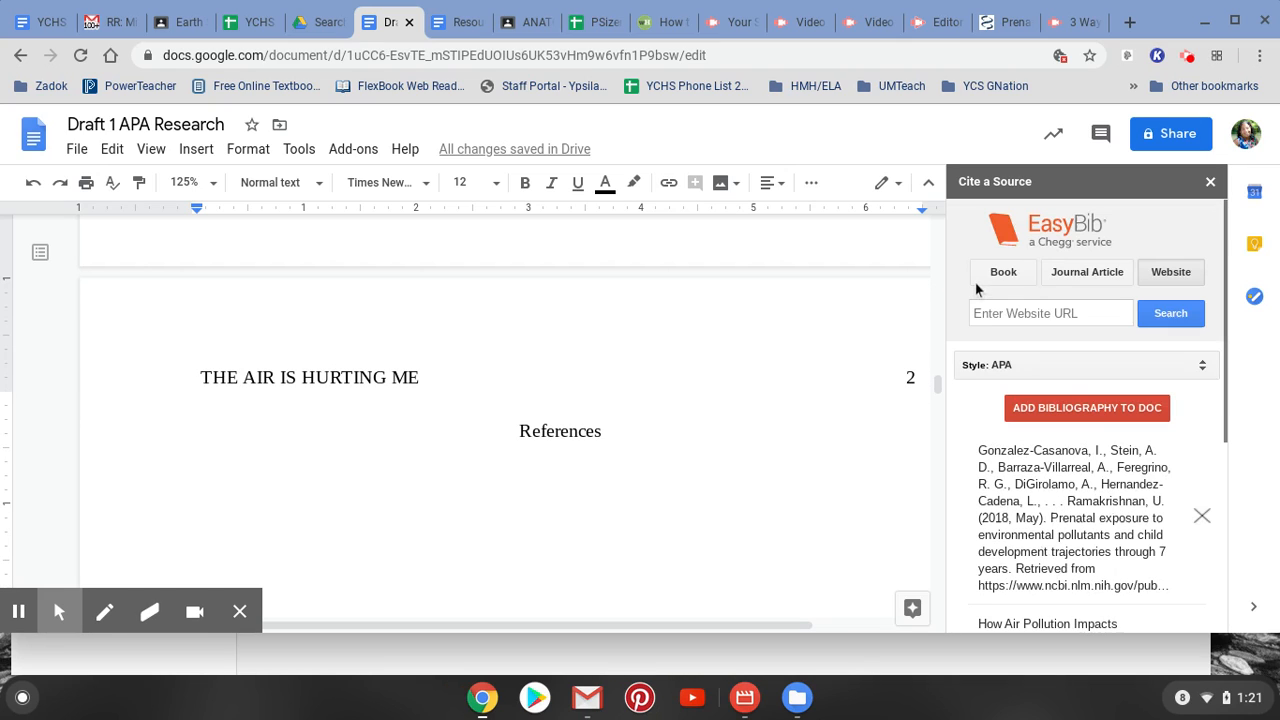
pyautogui.click(1068, 315)
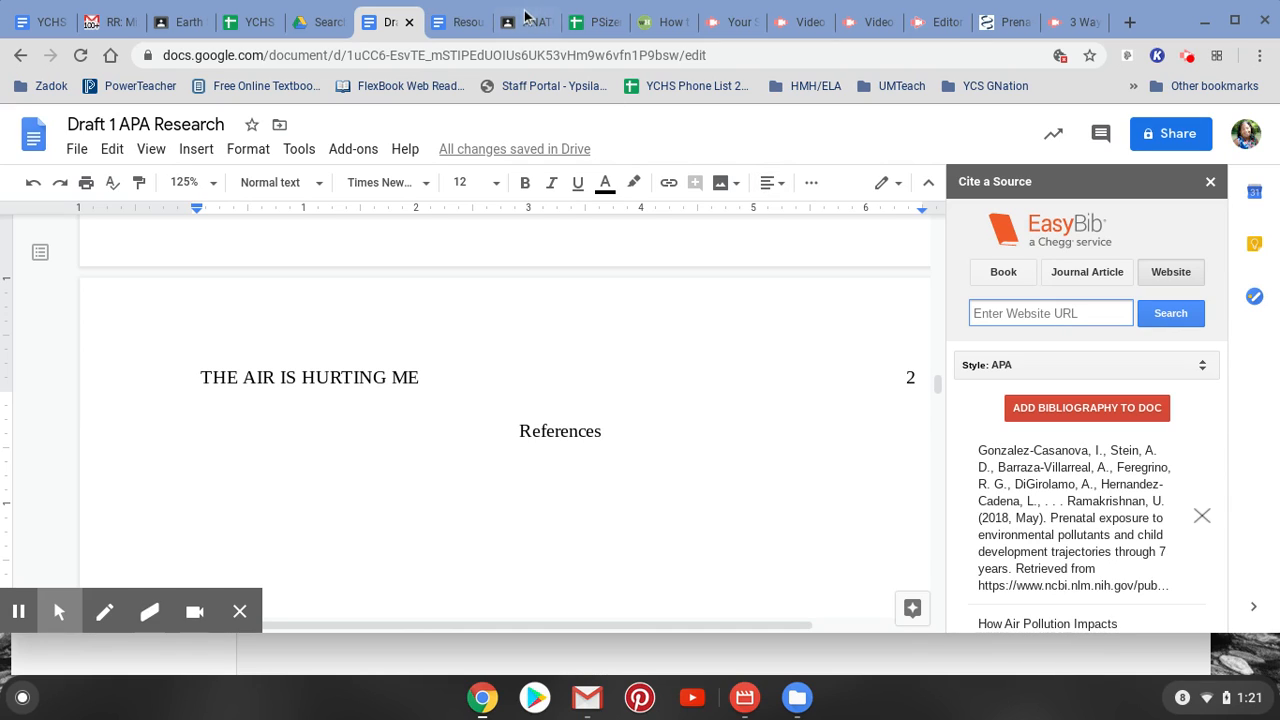
pyautogui.click(452, 24)
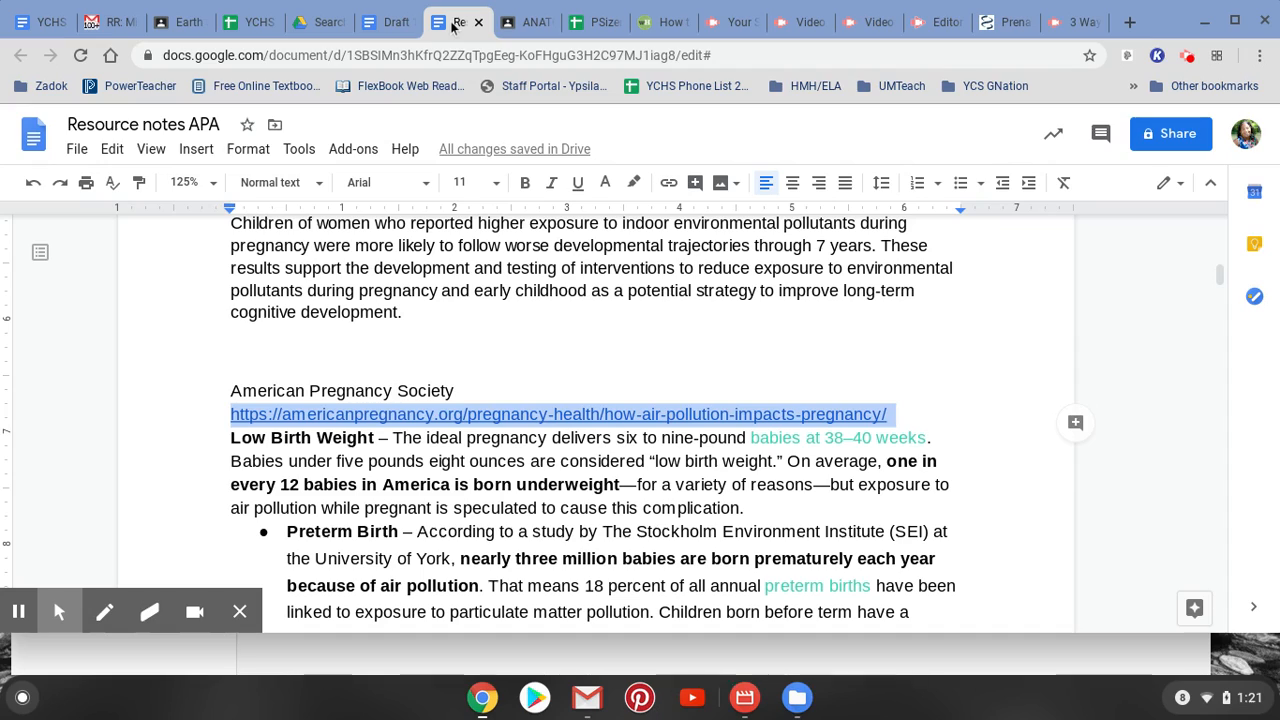
pyautogui.click(538, 345)
pyautogui.scroll(-5, 537, 345)
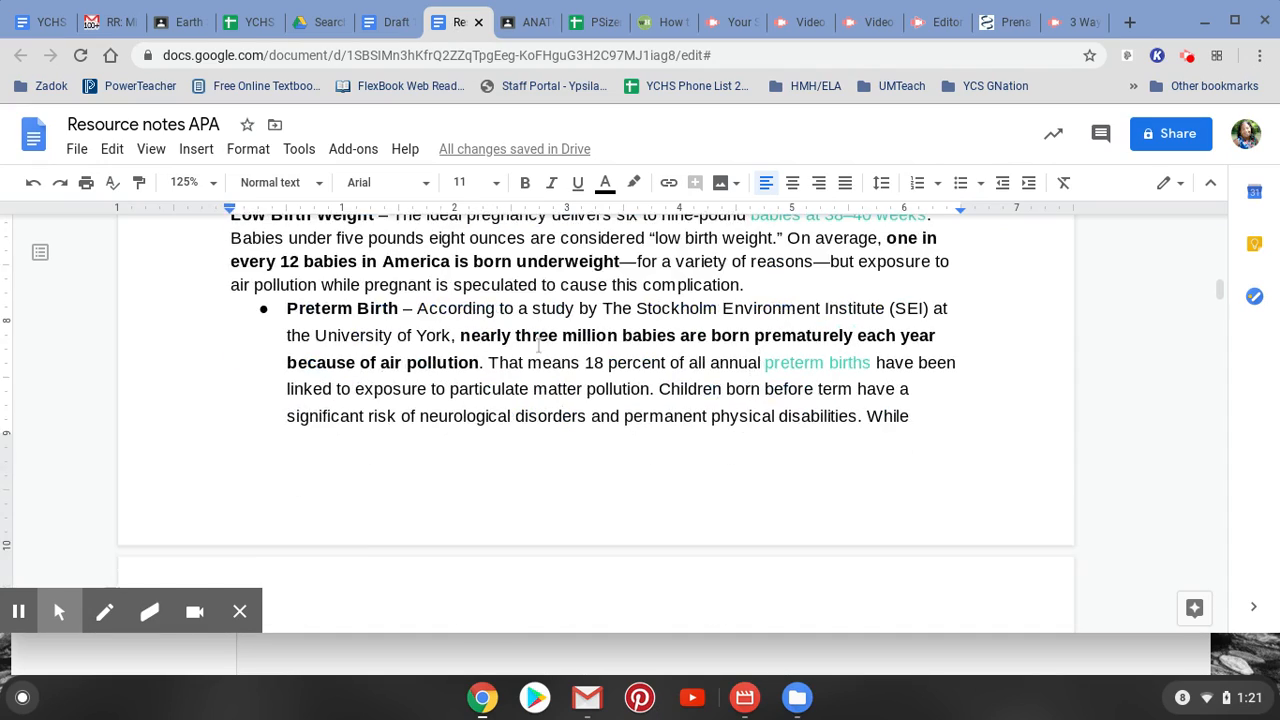
pyautogui.scroll(-15, 538, 345)
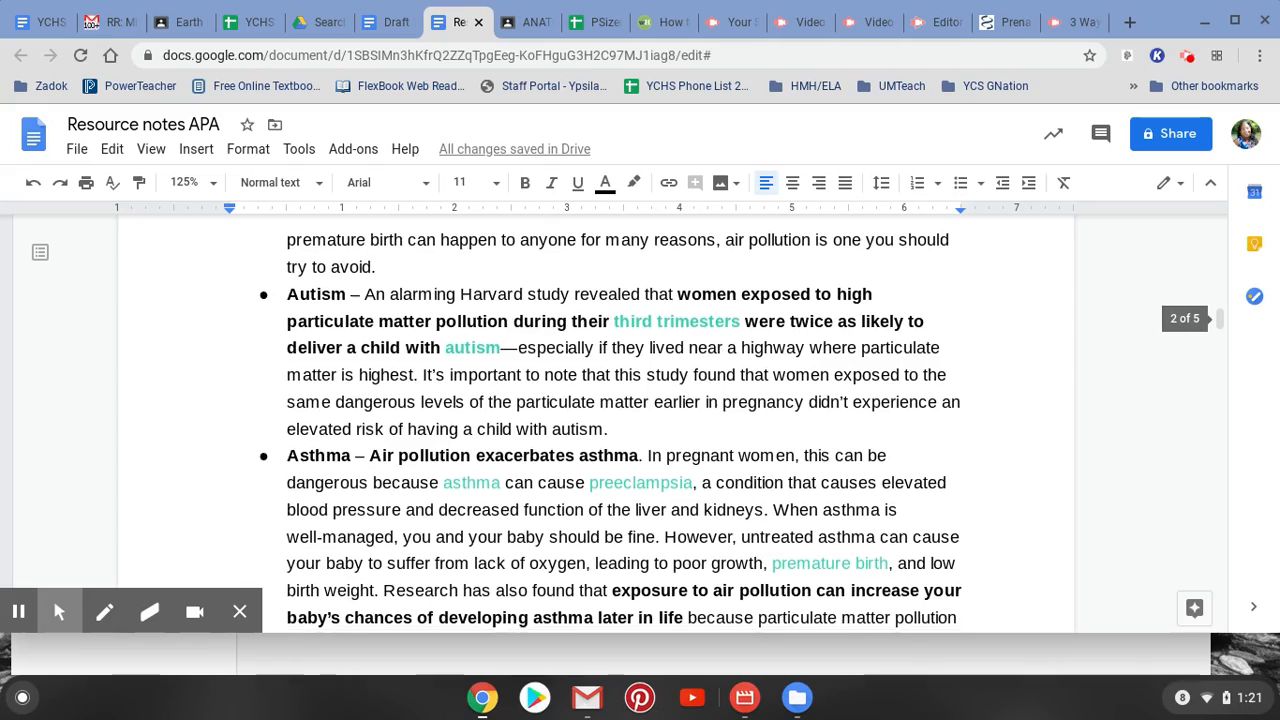
pyautogui.scroll(-3, 538, 345)
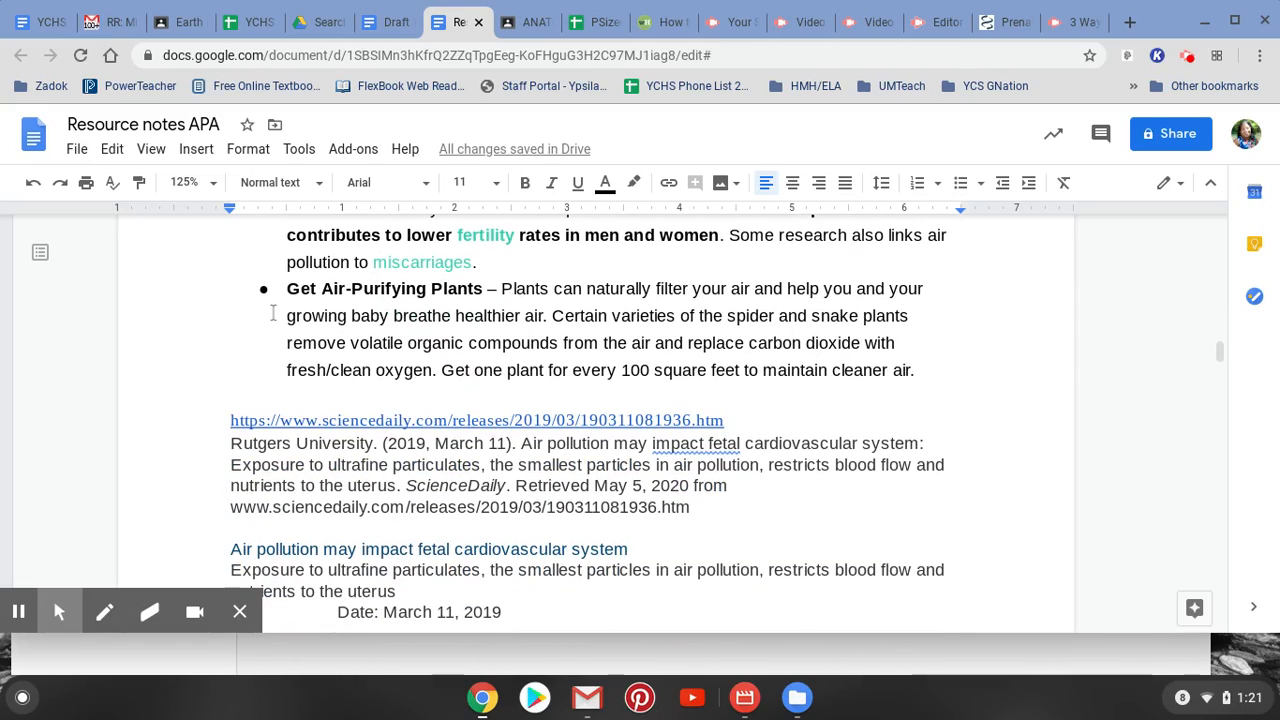
pyautogui.moveTo(223, 418); pyautogui.dragTo(737, 420)
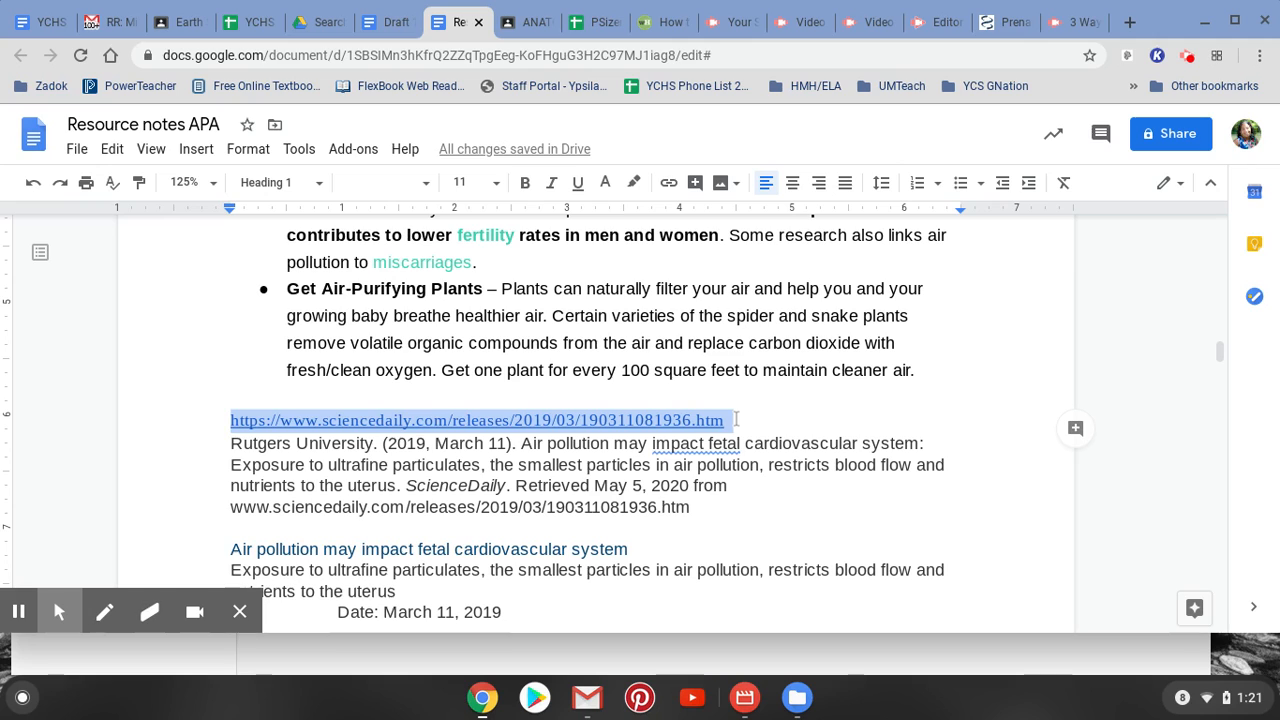
# - Go back to the Draft 1 APA Research document and search EasyBib websites for the copied ScienceDaily URL
pyautogui.click(390, 22)
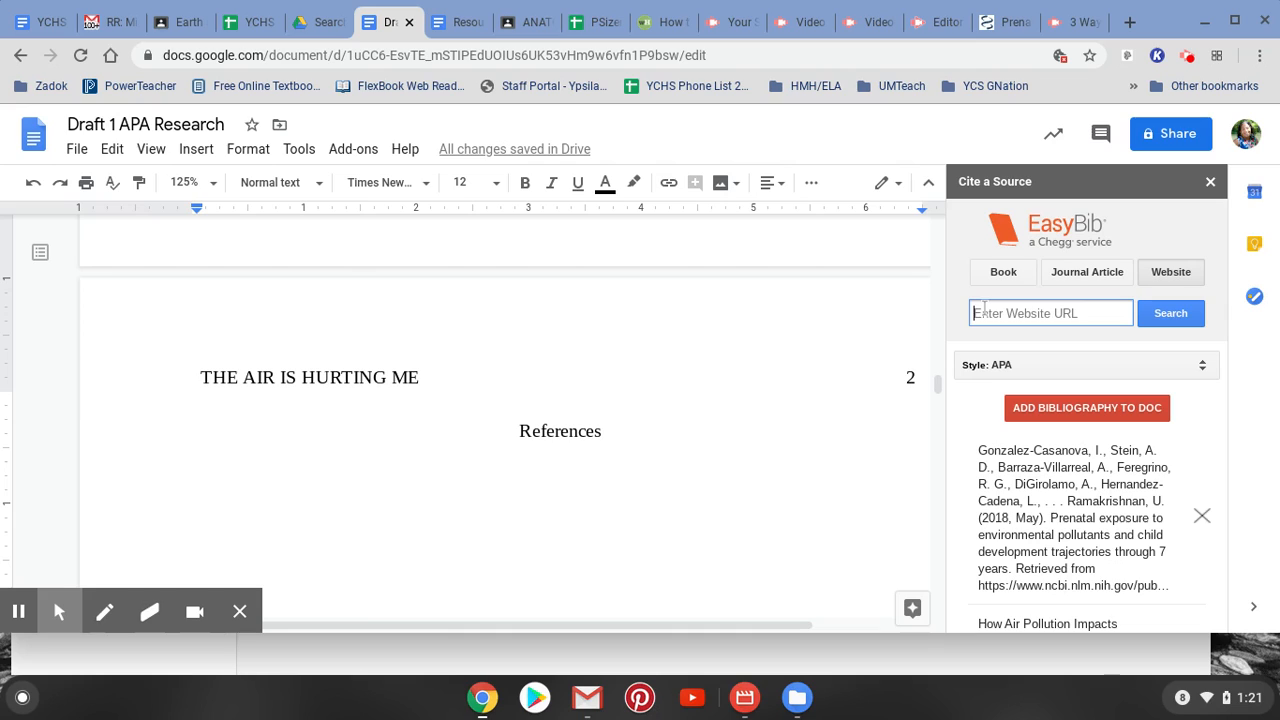
pyautogui.hotkey('ctrl', 'v')
pyautogui.click(1184, 316)
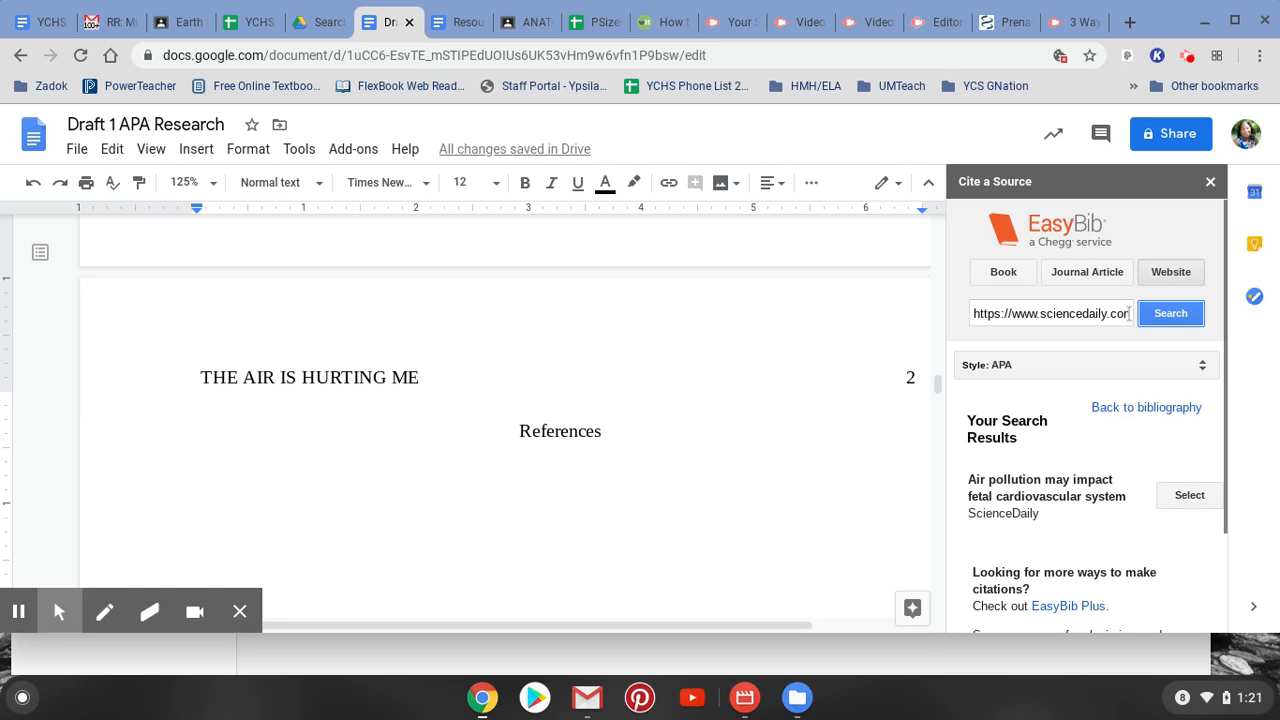
# - Set the EasyBib source type to Journal Article and add the ScienceDaily result "Air pollution may impact fetal cardiovascular system" to the bibliography
pyautogui.click(1115, 274)
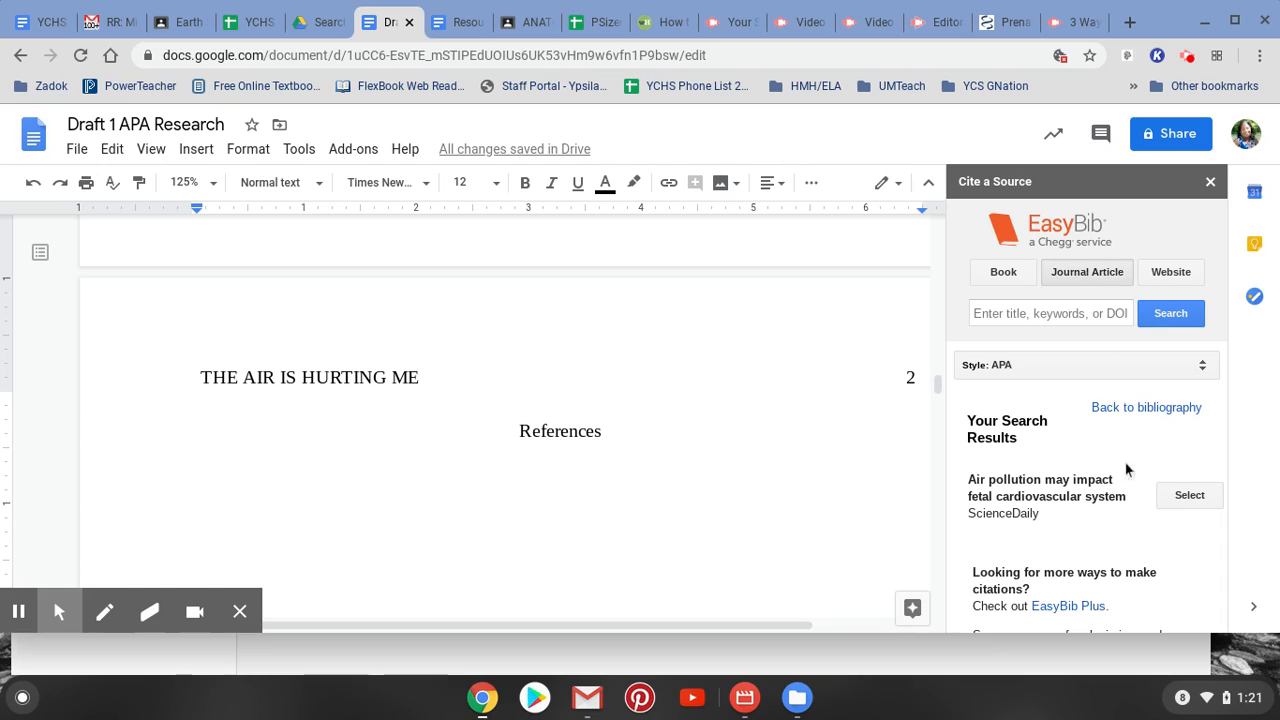
pyautogui.click(1186, 496)
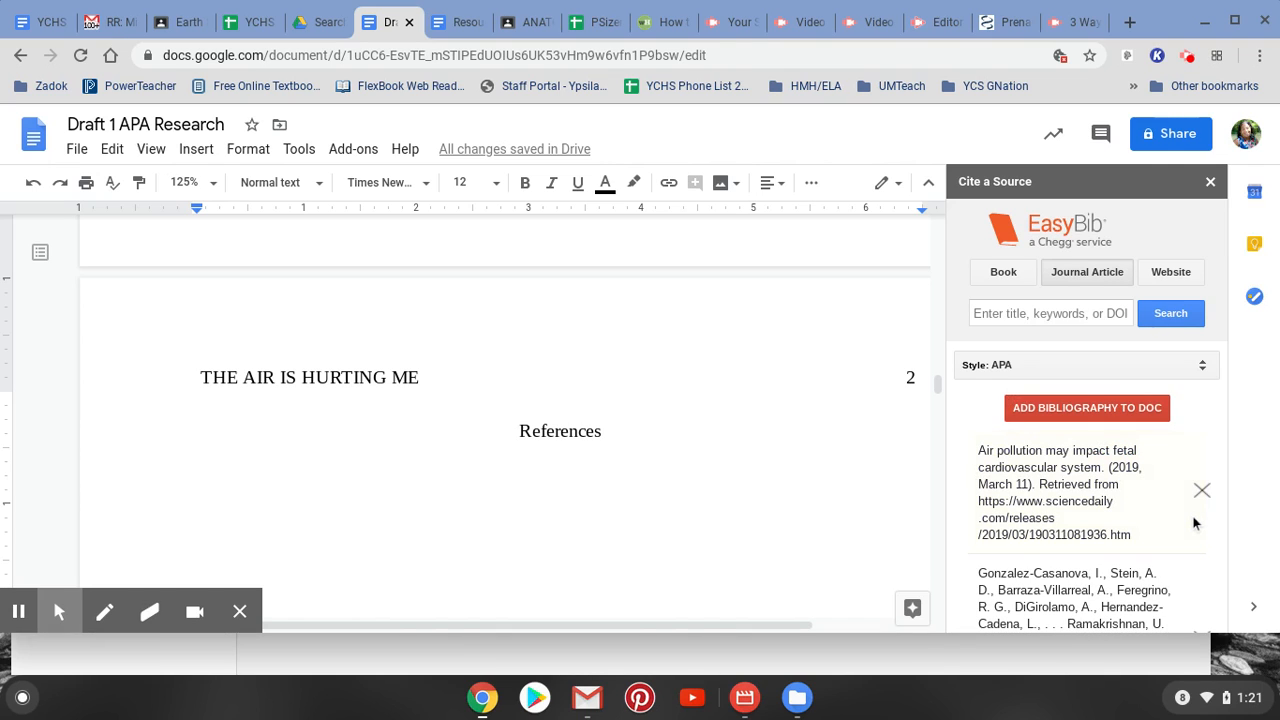
pyautogui.scroll(-3, 1193, 523)
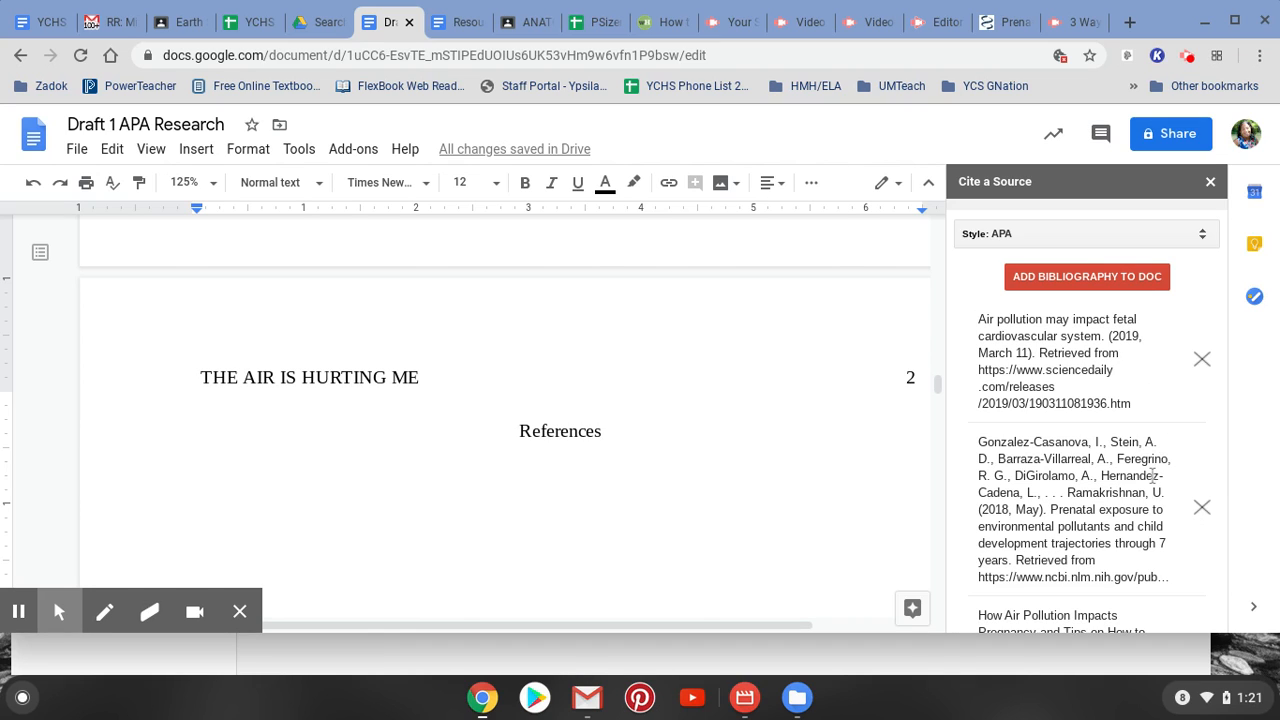
pyautogui.scroll(3, 1152, 476)
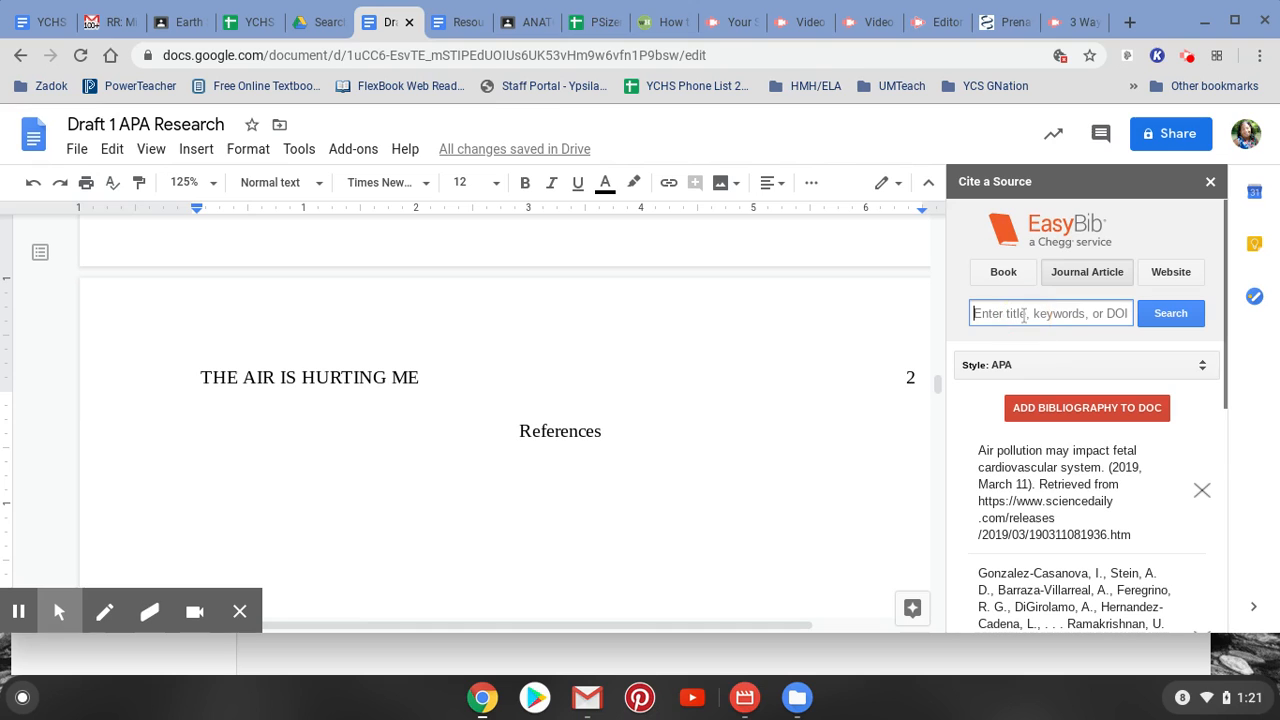
# - Copy the article title "Air pollution may impact fetal cardiovascular system" from the Resource notes APA document
pyautogui.click(463, 23)
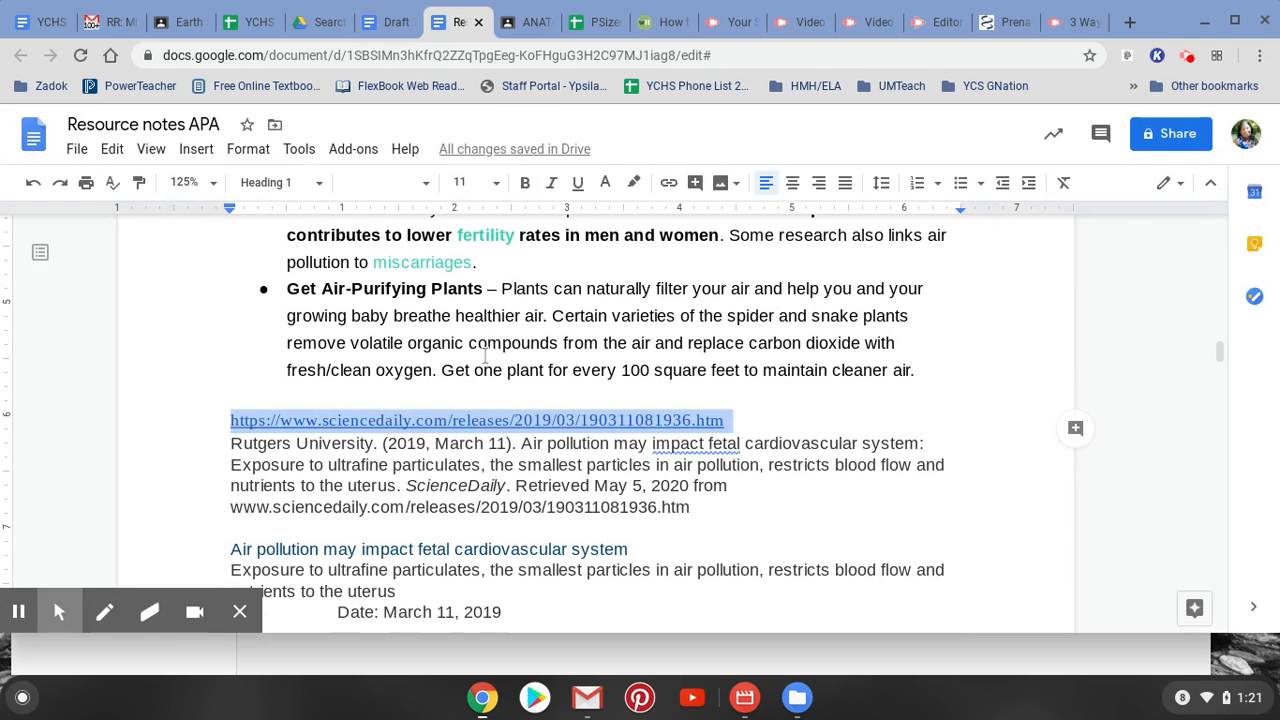
pyautogui.scroll(-2, 739, 488)
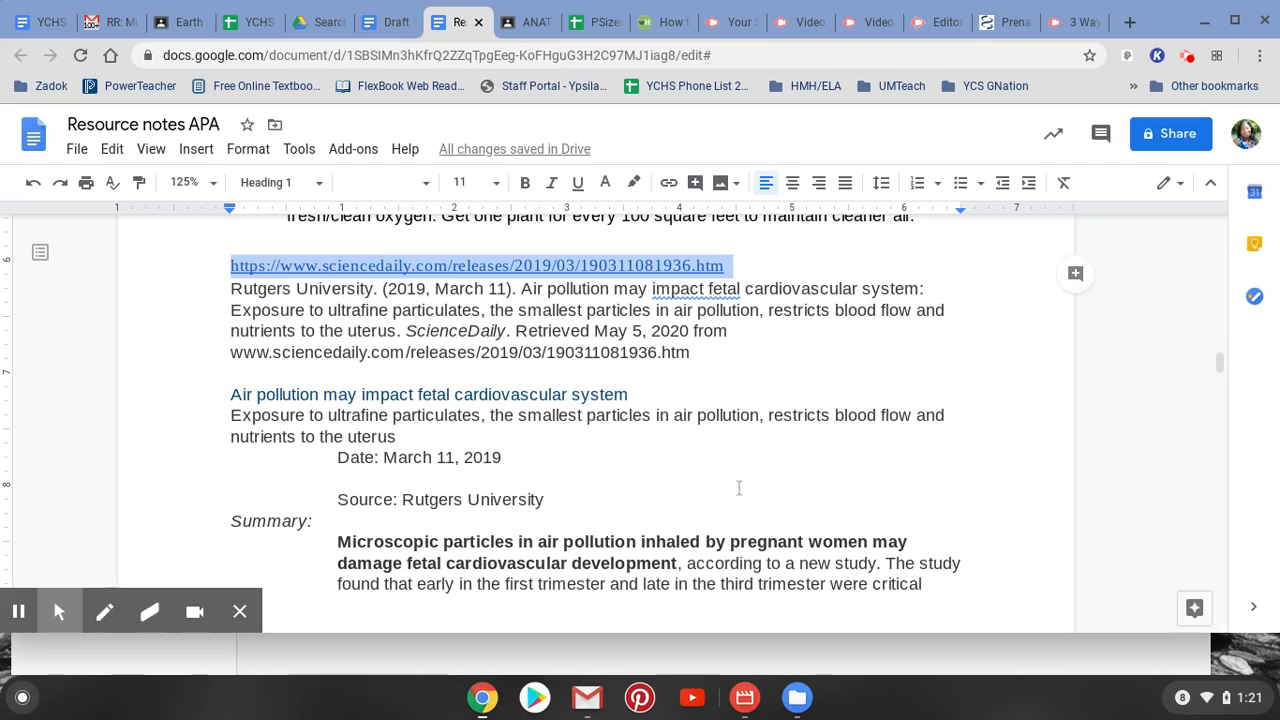
pyautogui.scroll(-4, 739, 488)
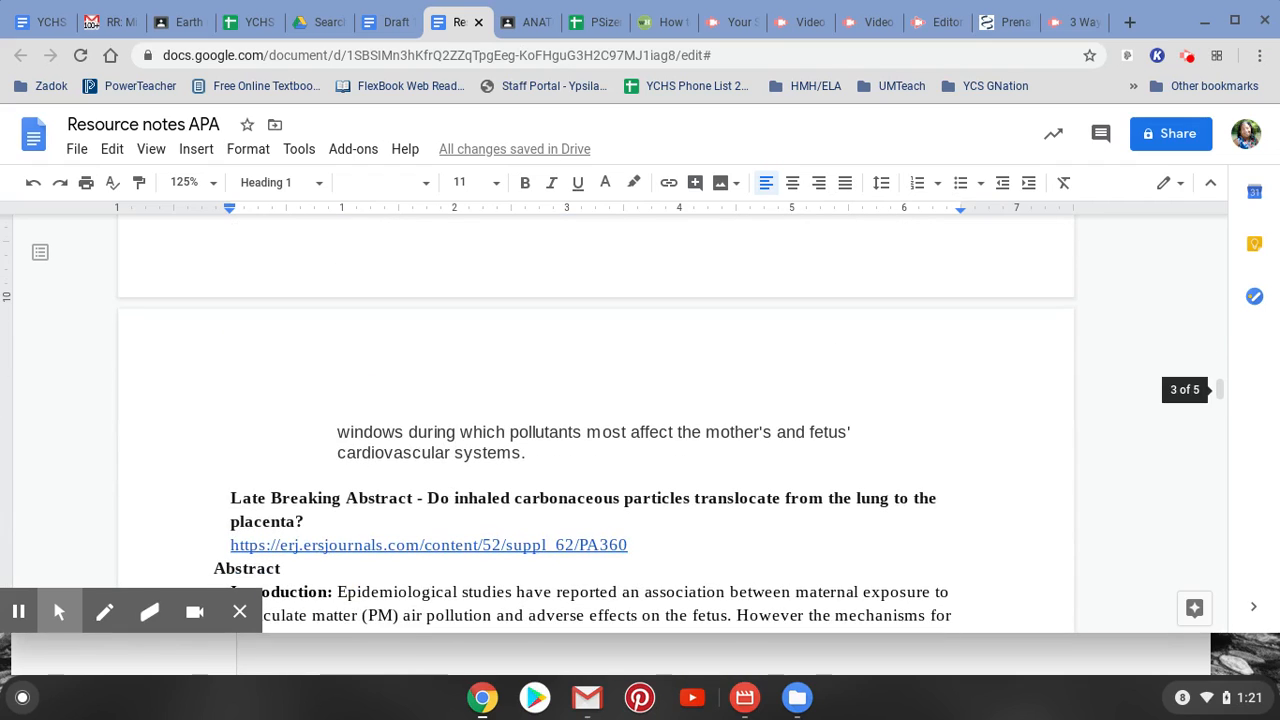
pyautogui.scroll(2, 640, 420)
pyautogui.scroll(5, 640, 420)
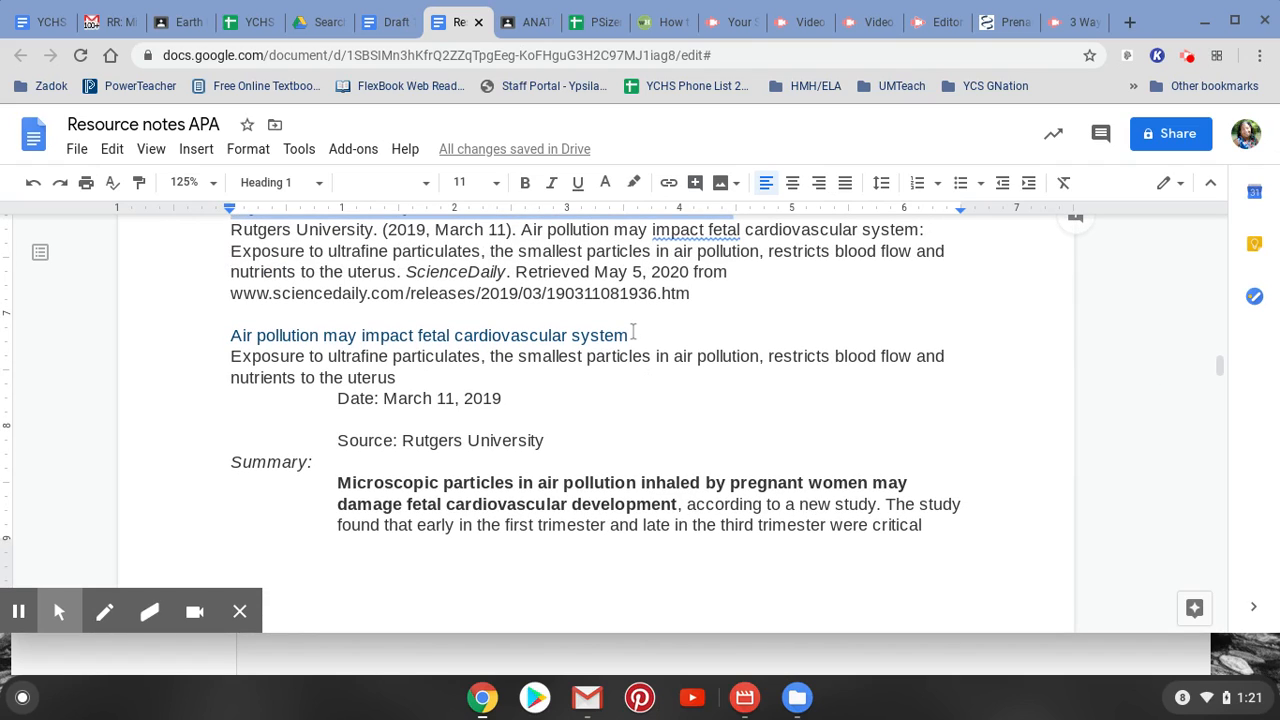
pyautogui.click(633, 334)
pyautogui.moveTo(633, 334); pyautogui.dragTo(200, 337)
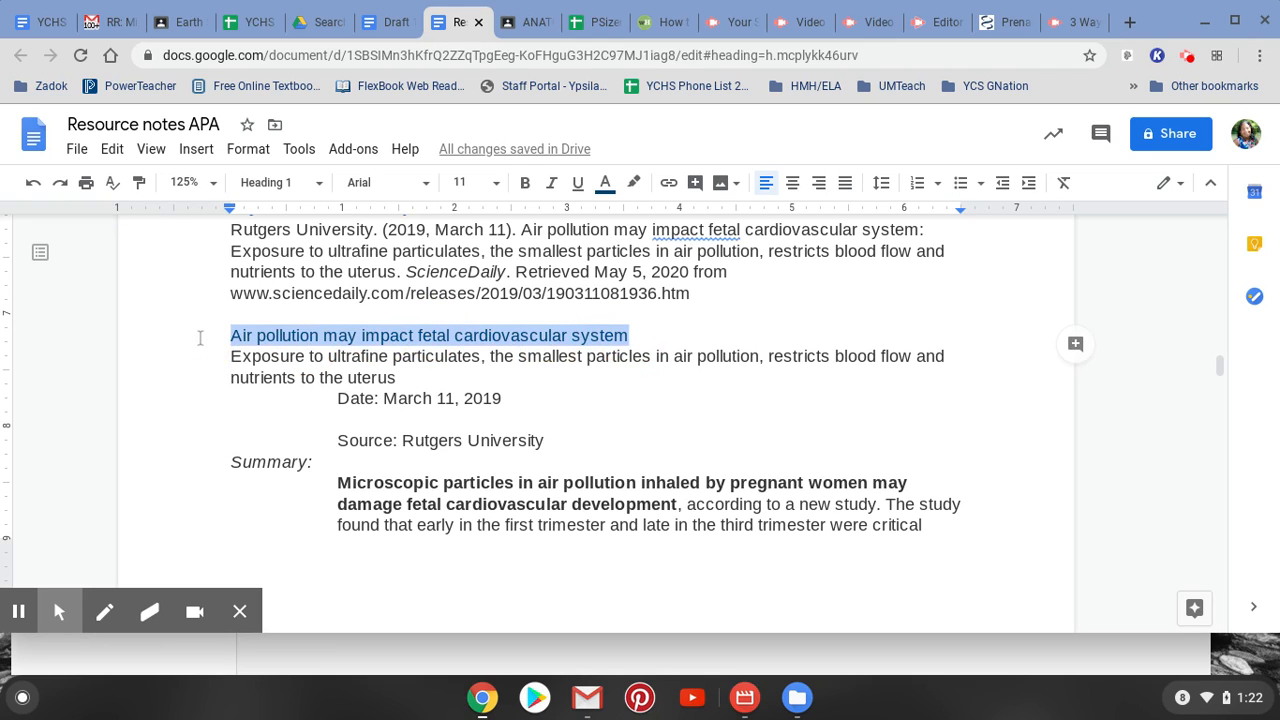
pyautogui.click(532, 415)
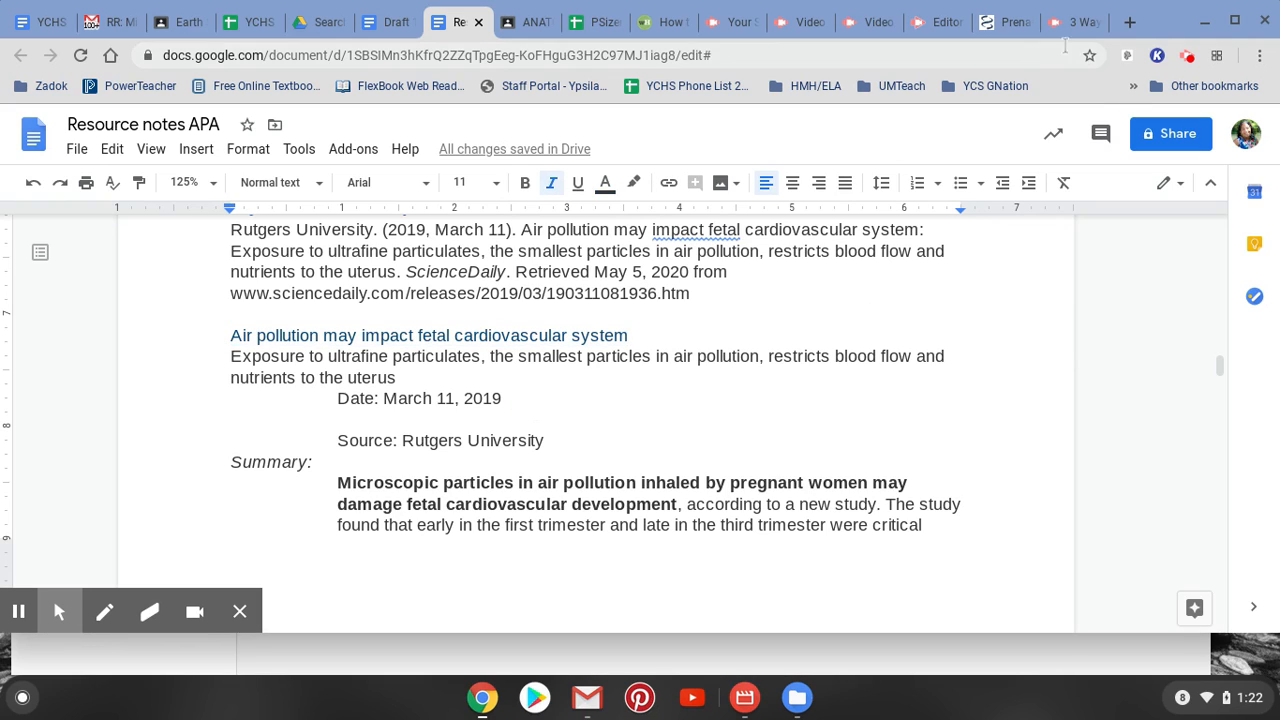
# - Search EasyBib journal articles in the Draft 1 APA Research document for the copied article title and look through the results
pyautogui.click(400, 21)
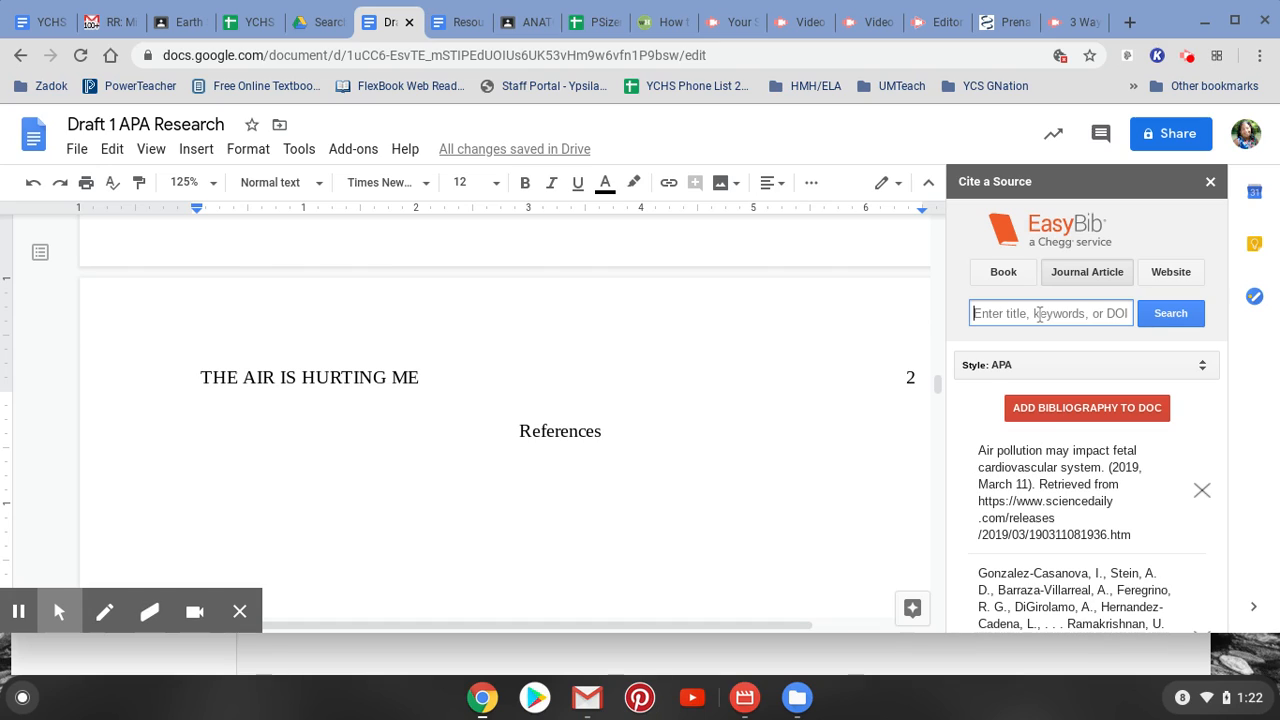
pyautogui.hotkey('ctrl', 'v')
pyautogui.click(1180, 316)
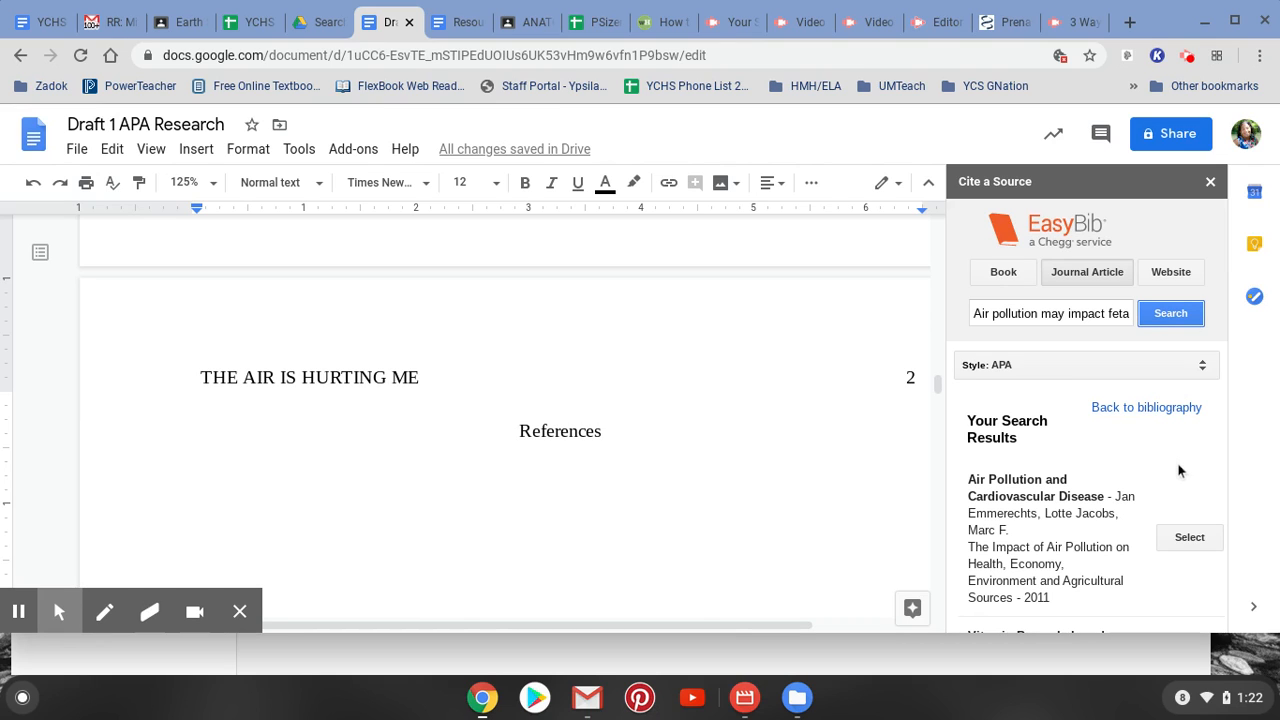
pyautogui.scroll(-3, 1178, 470)
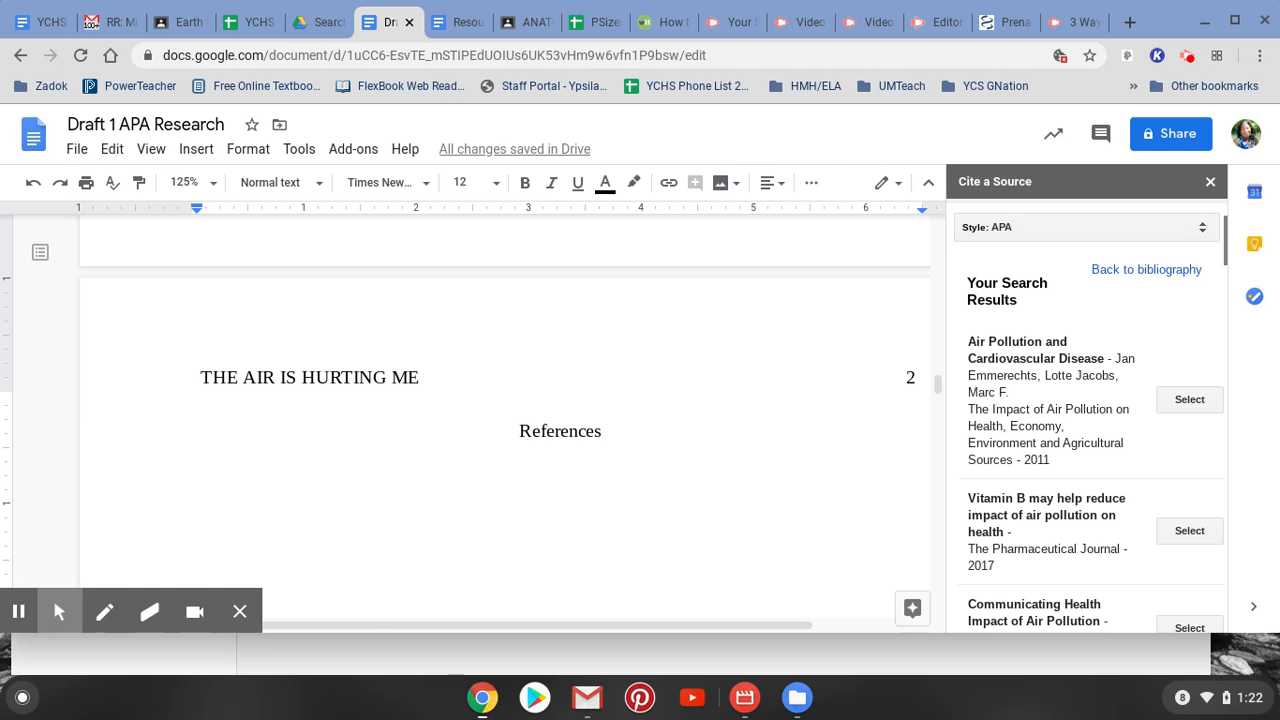
pyautogui.scroll(1, 1150, 450)
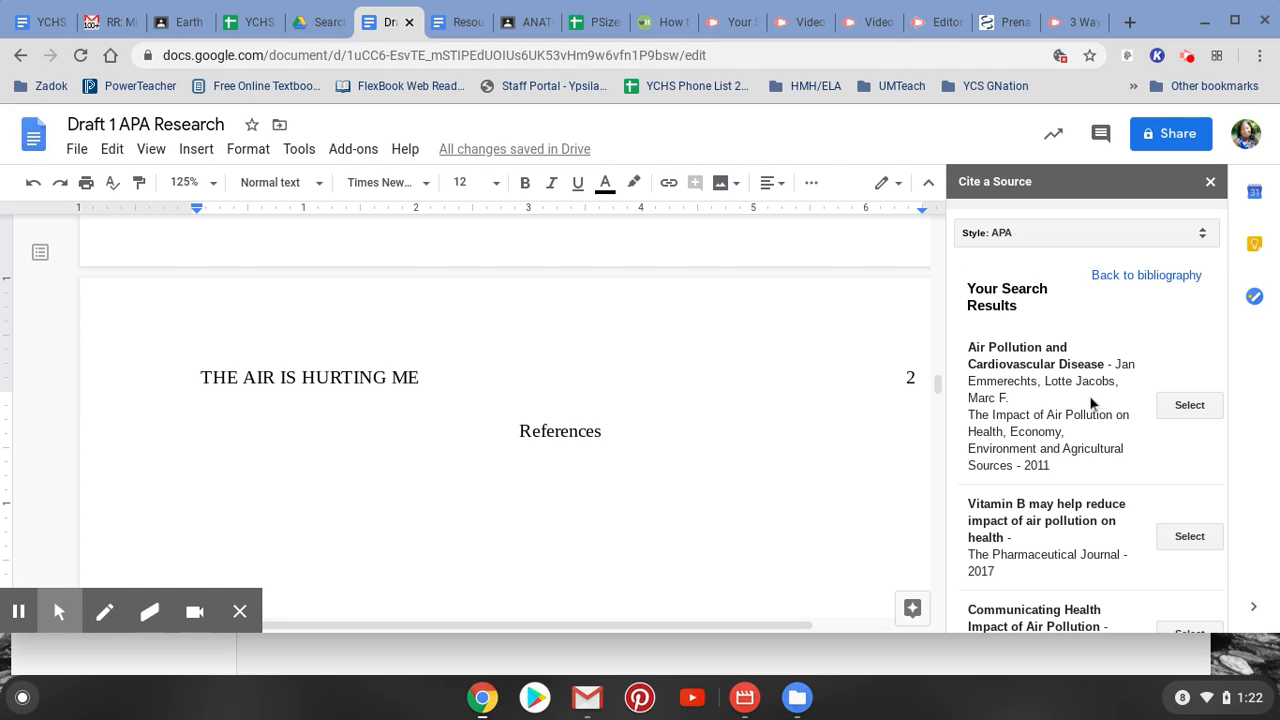
# - Look through the EasyBib journal article results for the article "Air pollution may impact fetal cardiovascular system"
pyautogui.scroll(-2, 1143, 478)
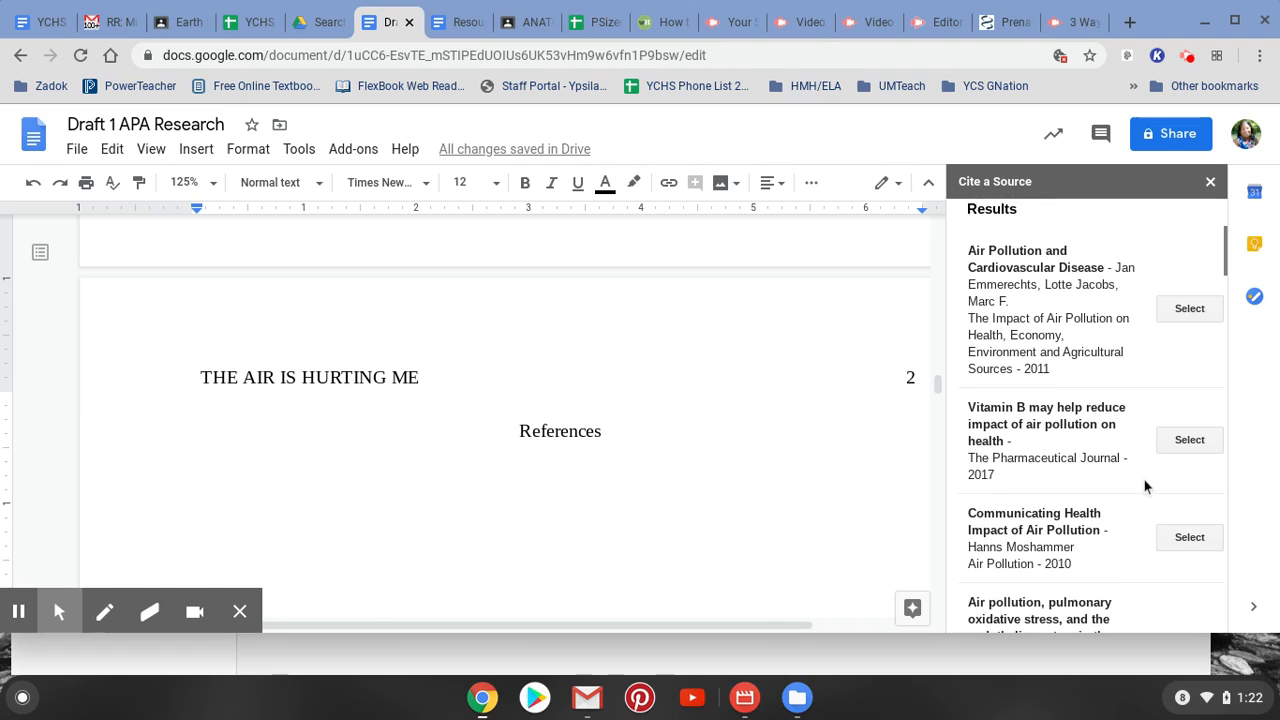
pyautogui.scroll(2, 1145, 486)
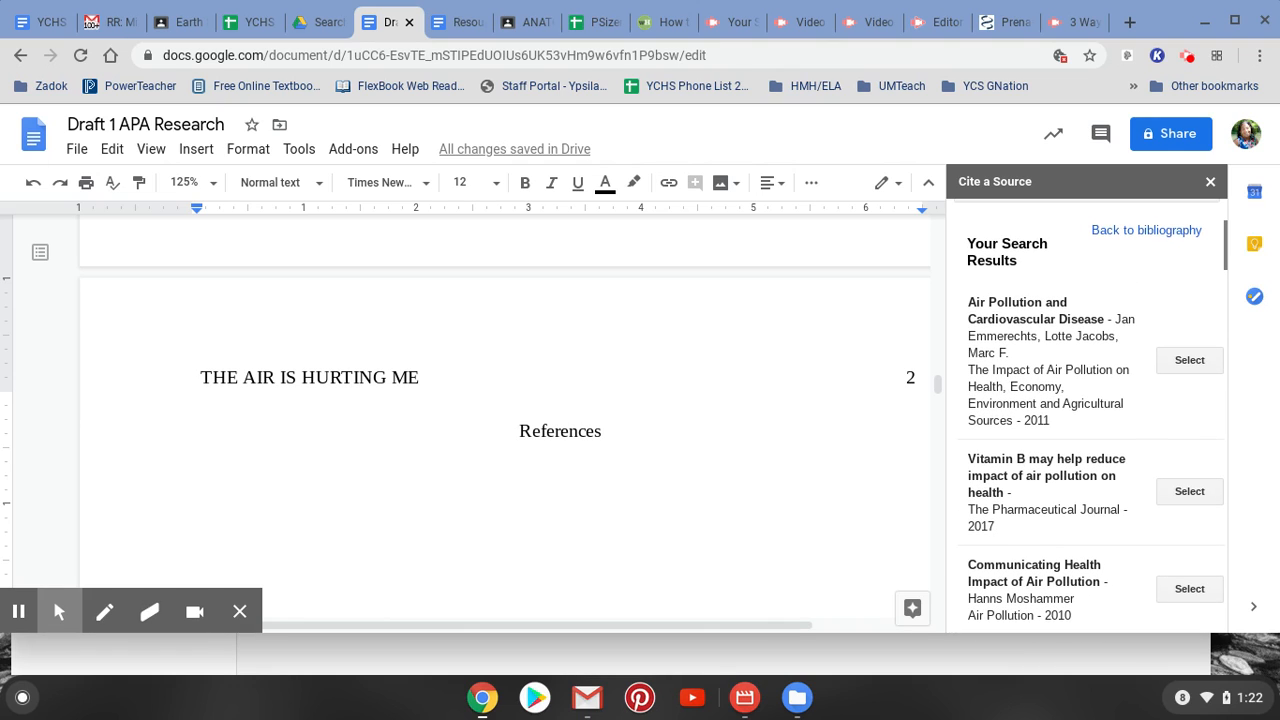
pyautogui.scroll(-1, 1089, 409)
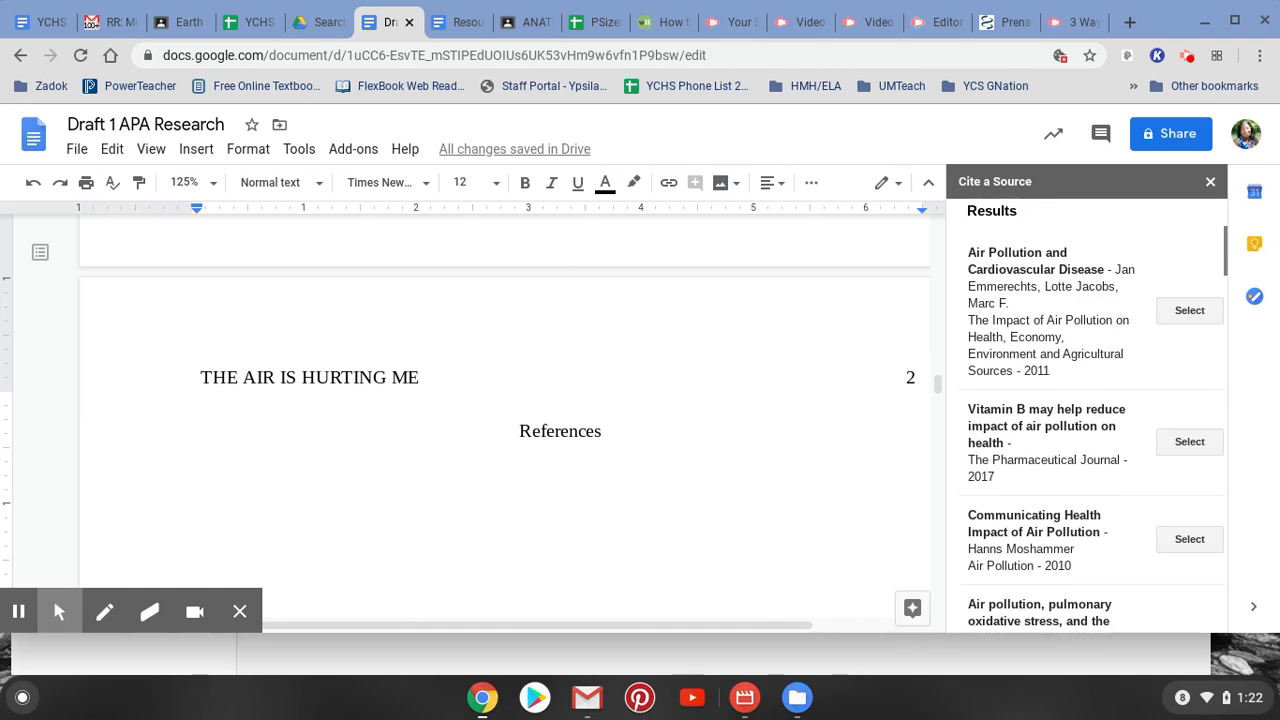
pyautogui.scroll(-1, 1089, 409)
pyautogui.scroll(-1, 1089, 409)
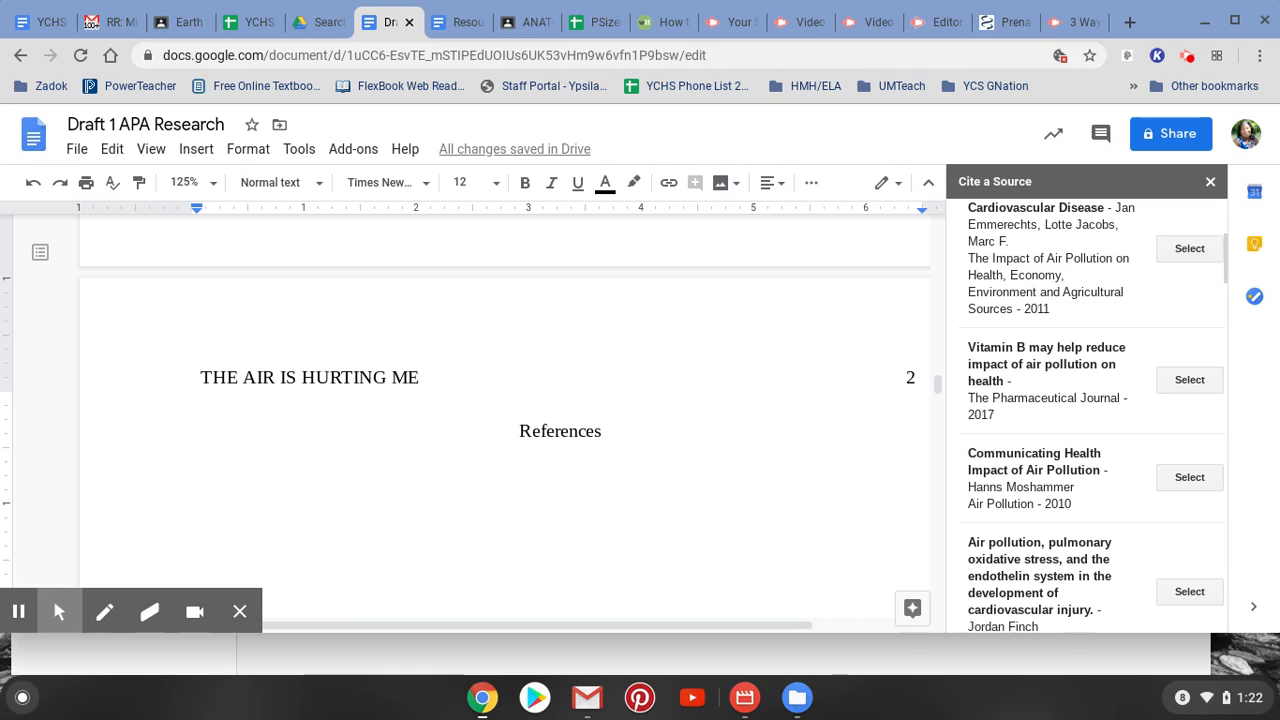
pyautogui.scroll(-2, 1089, 409)
pyautogui.scroll(-1, 1089, 409)
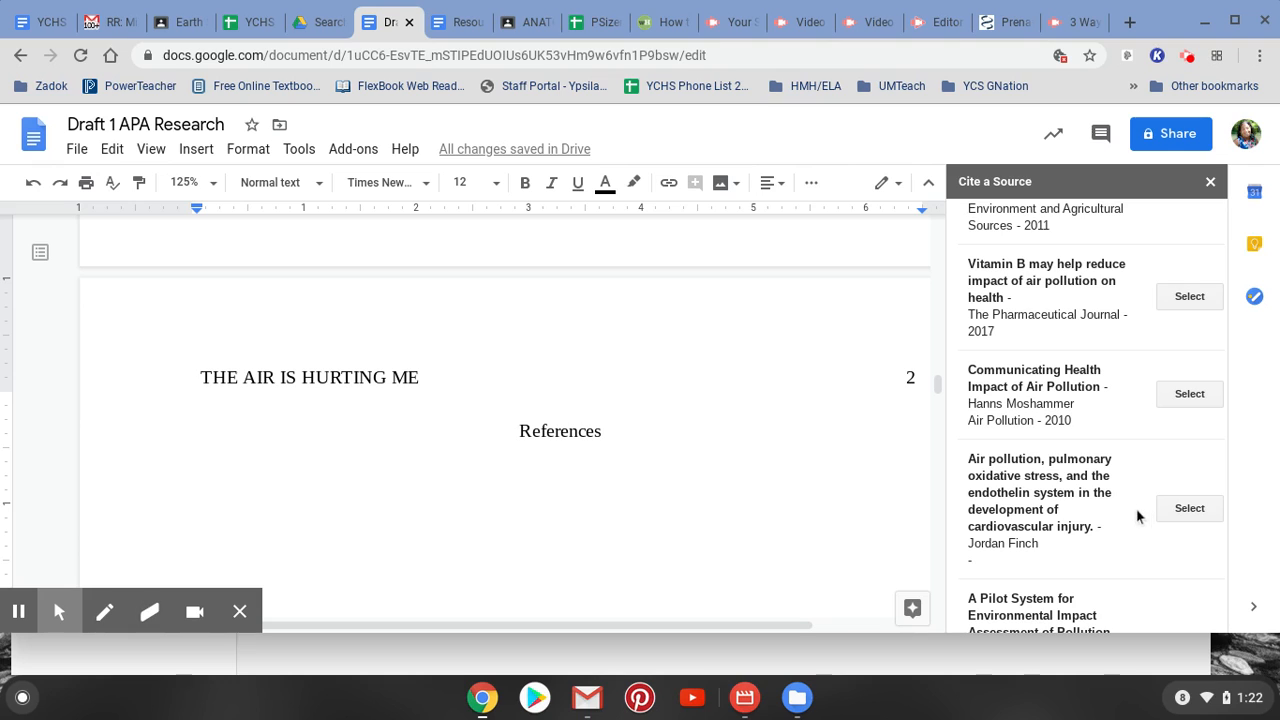
pyautogui.scroll(-3, 1131, 540)
pyautogui.scroll(-1, 1131, 540)
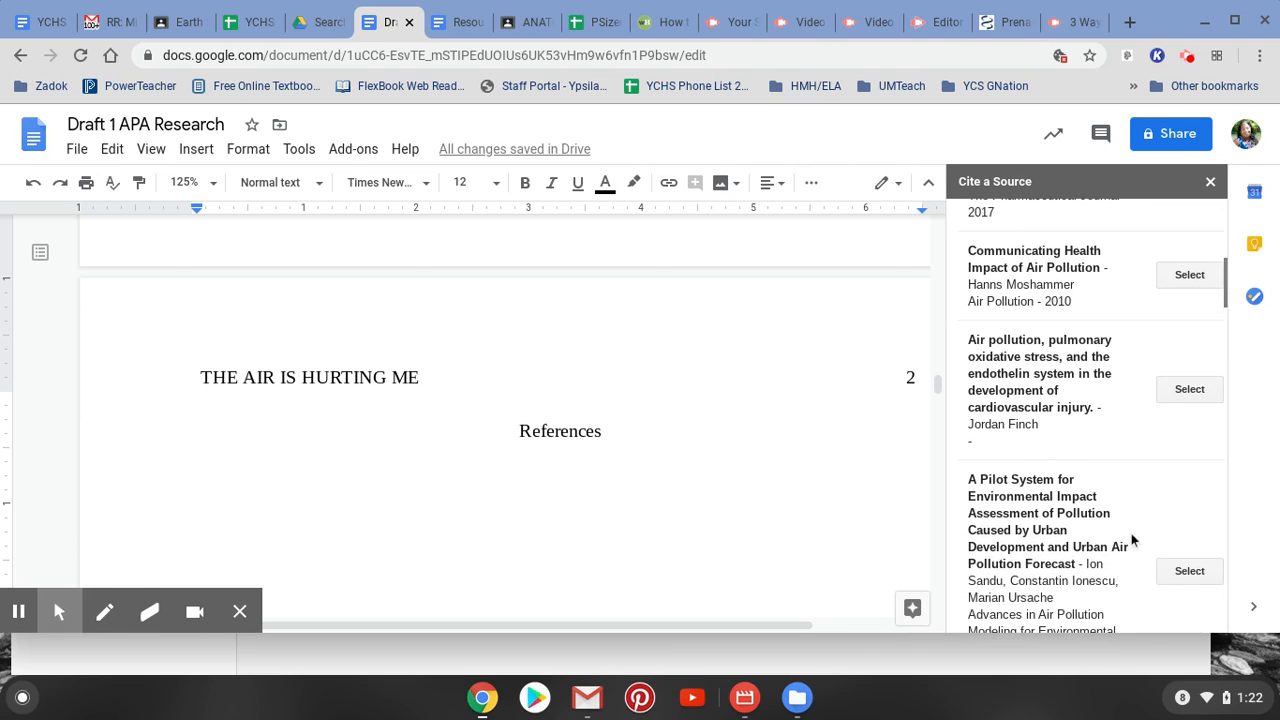
pyautogui.scroll(-5, 1126, 421)
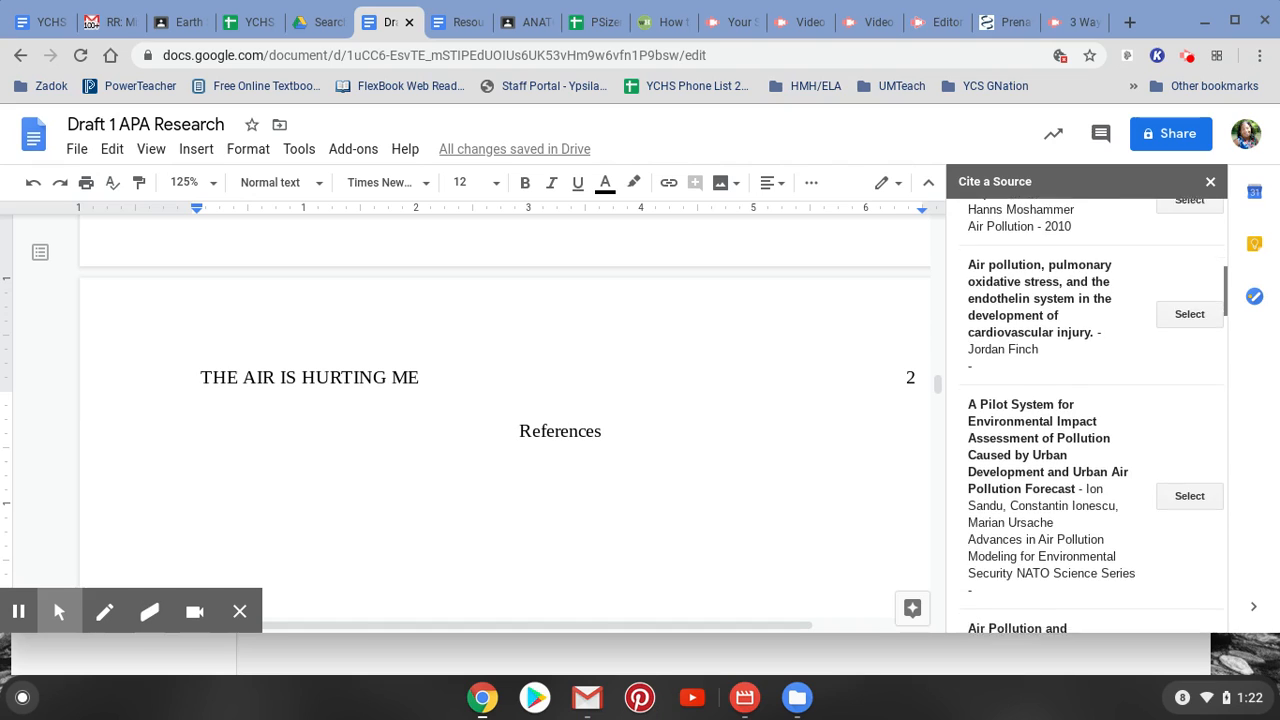
pyautogui.scroll(-2, 1090, 420)
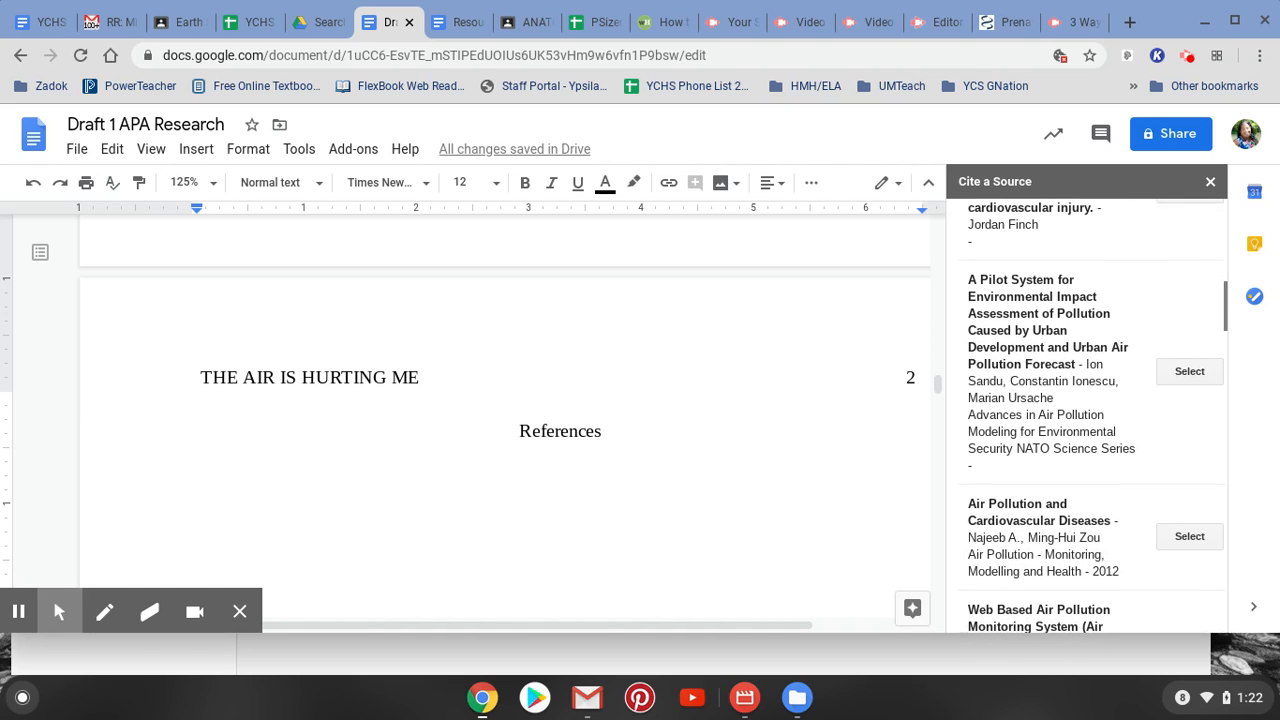
pyautogui.scroll(-3, 1090, 420)
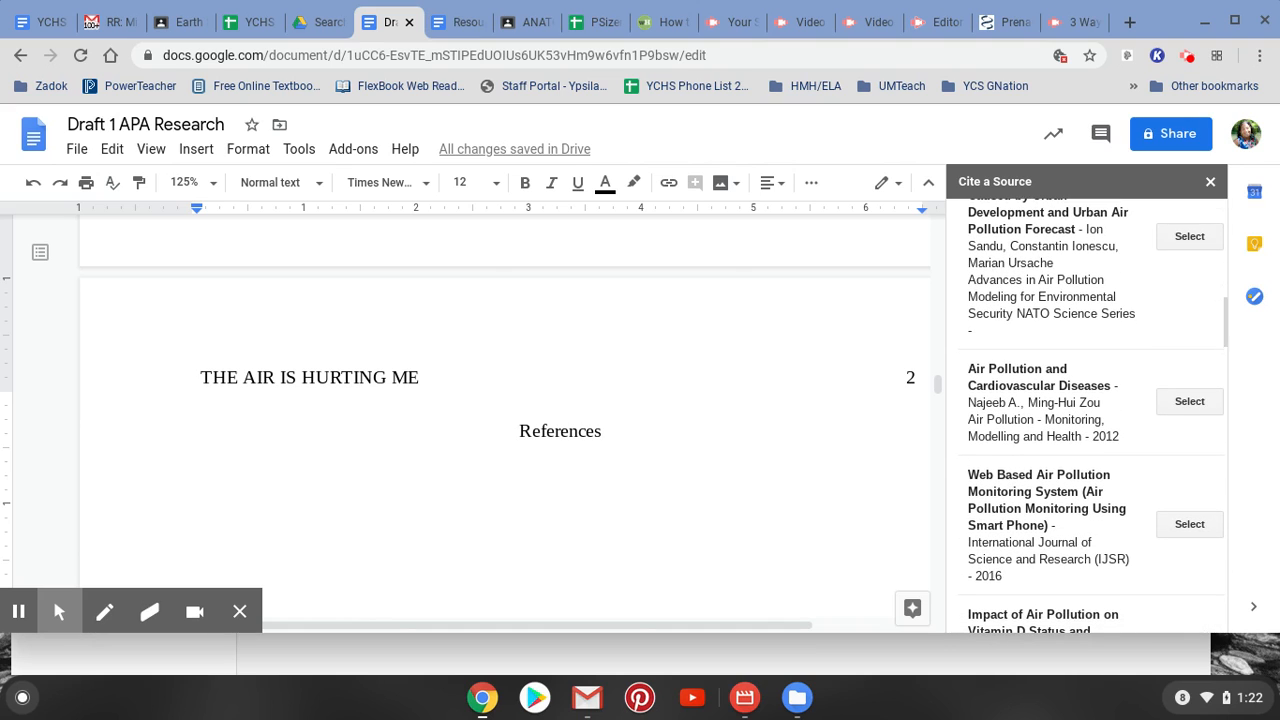
pyautogui.scroll(-3, 1090, 420)
pyautogui.scroll(-3, 963, 548)
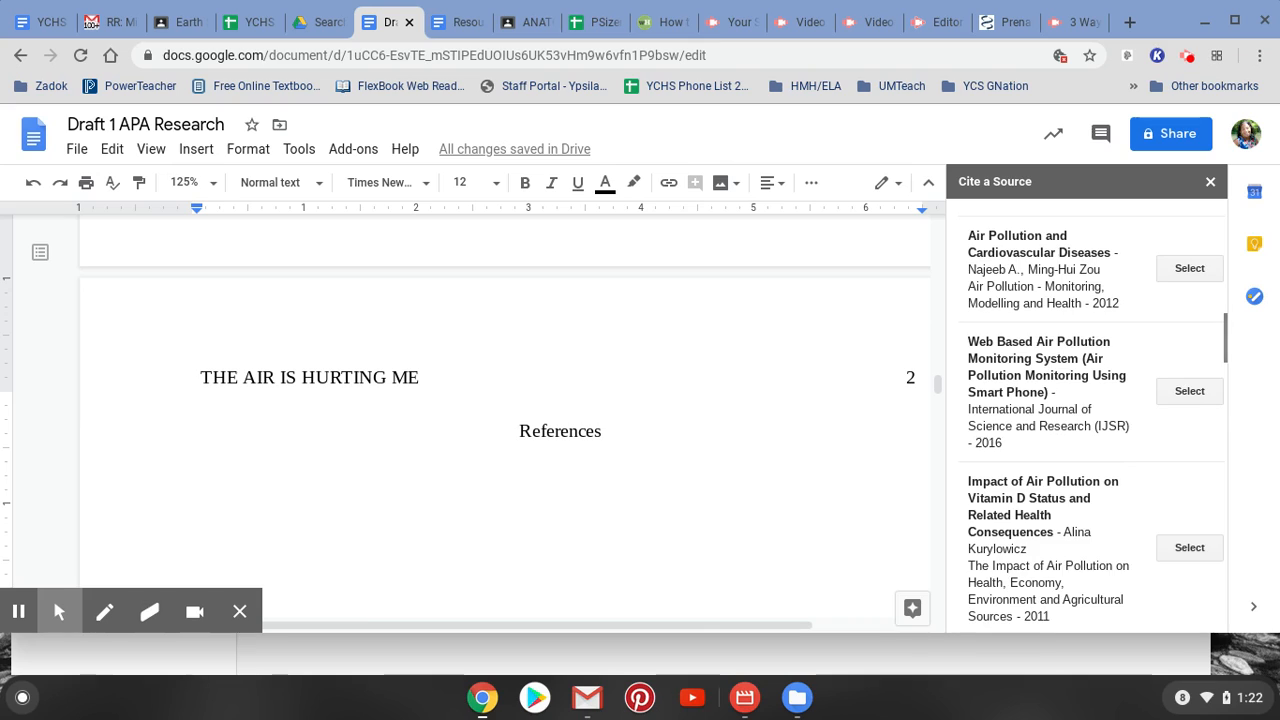
# - Check the source details of the fetal cardiovascular system article in the Resource notes APA document
pyautogui.click(465, 25)
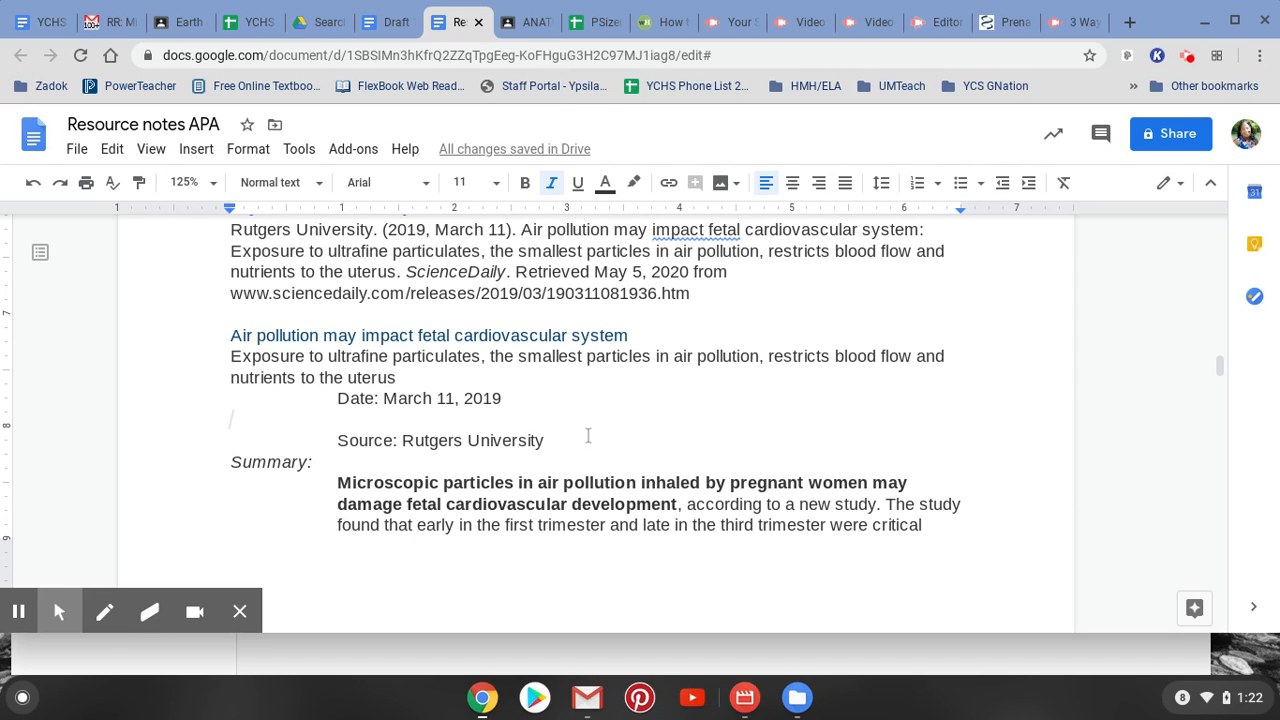
pyautogui.scroll(1, 232, 418)
pyautogui.scroll(-4, 229, 443)
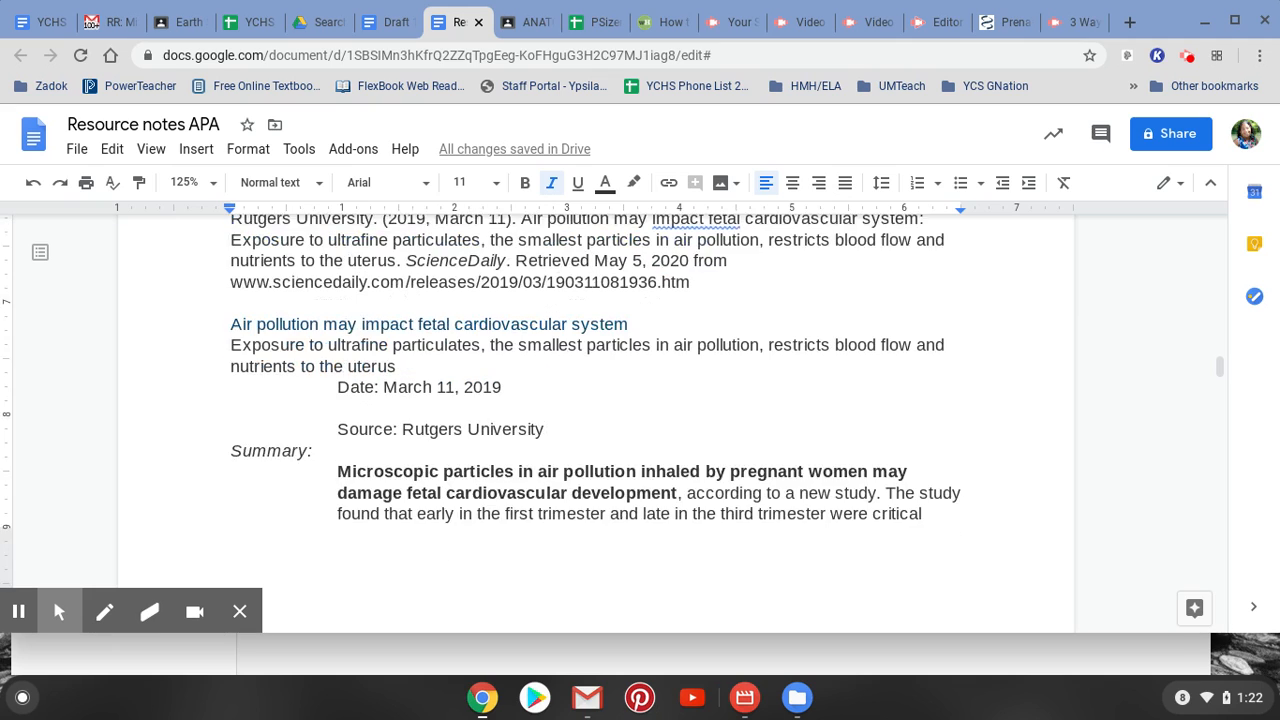
pyautogui.scroll(-4, 595, 420)
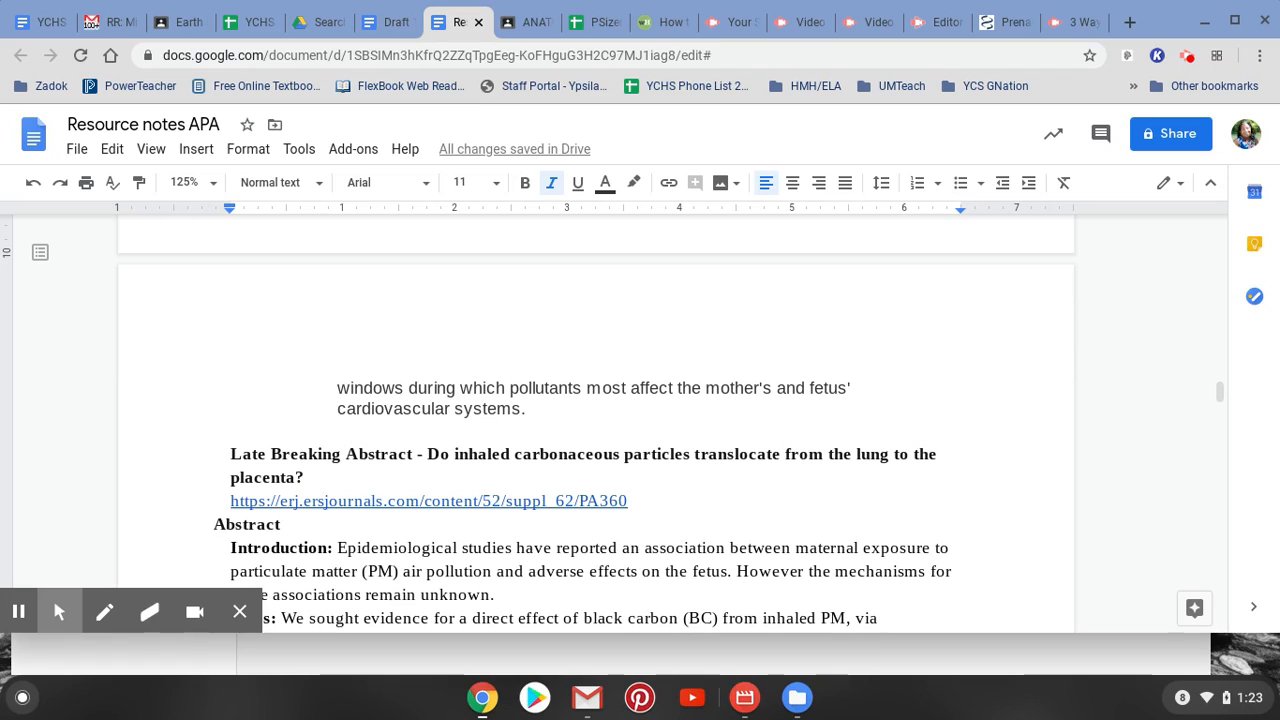
pyautogui.scroll(9, 595, 420)
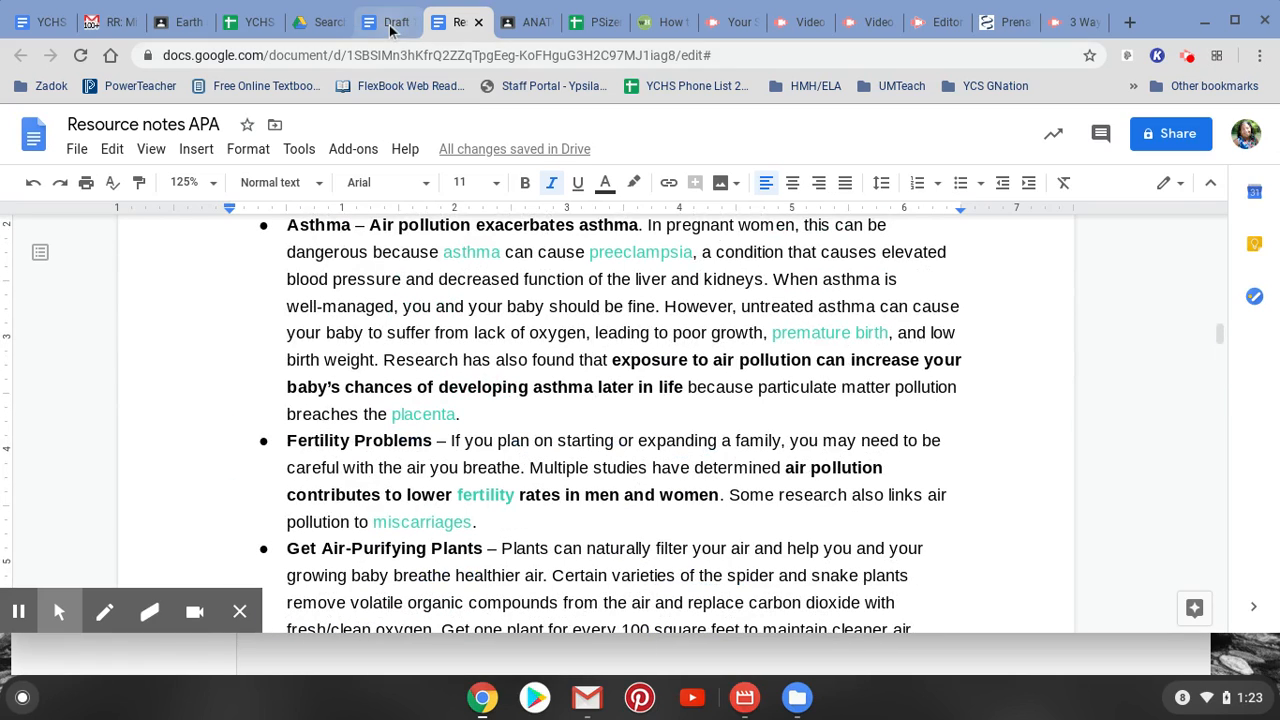
# - Go back to the Draft 1 APA Research document and recheck the EasyBib journal results for the Rutgers University article
pyautogui.click(392, 24)
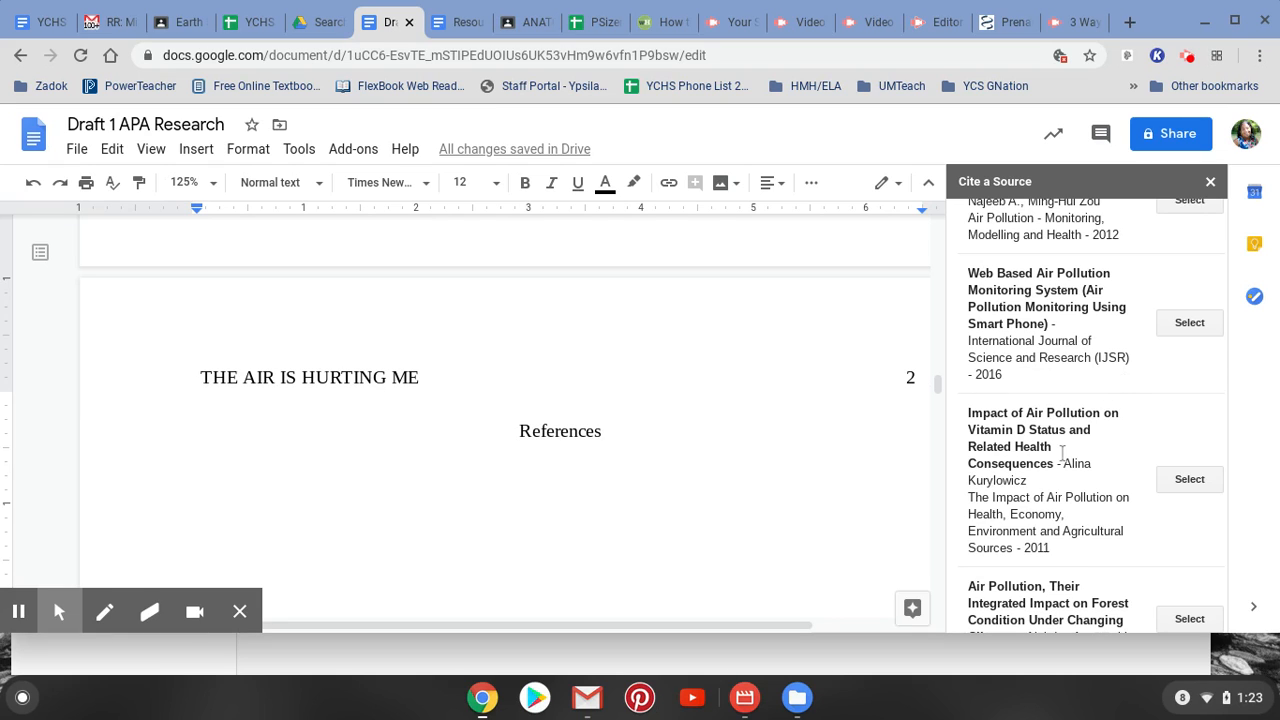
pyautogui.scroll(8, 1062, 462)
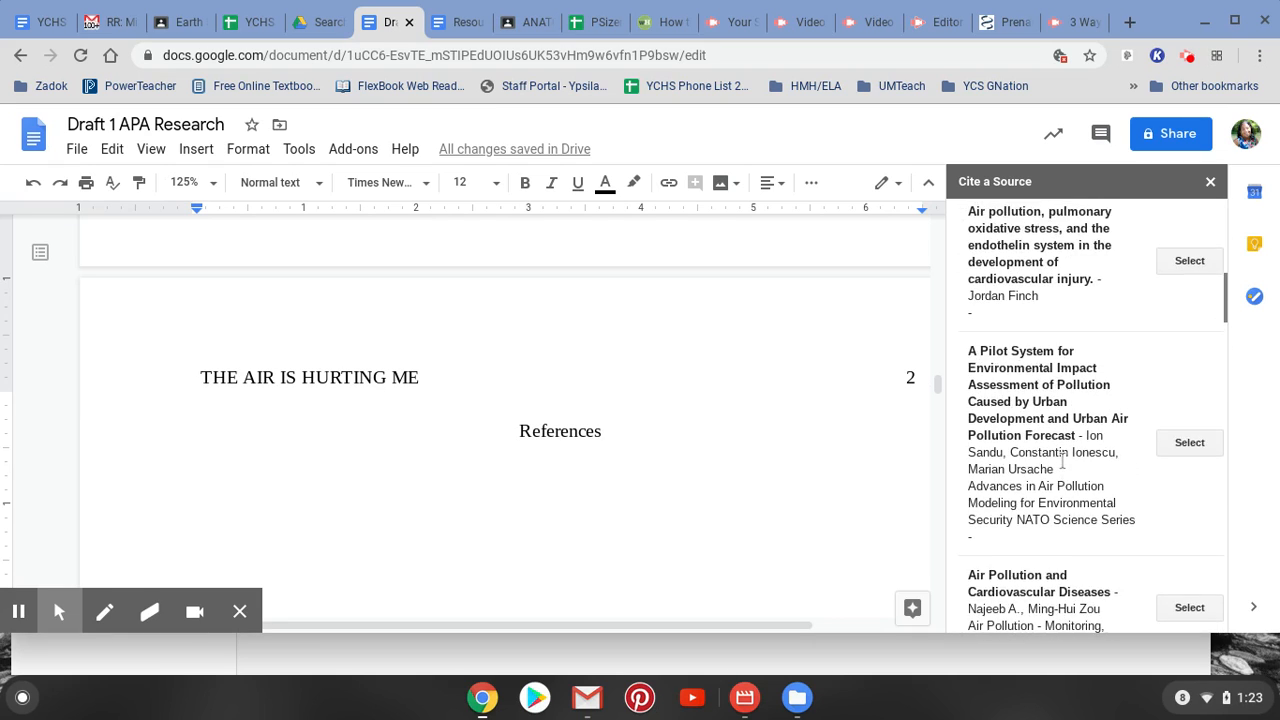
pyautogui.scroll(2, 1062, 462)
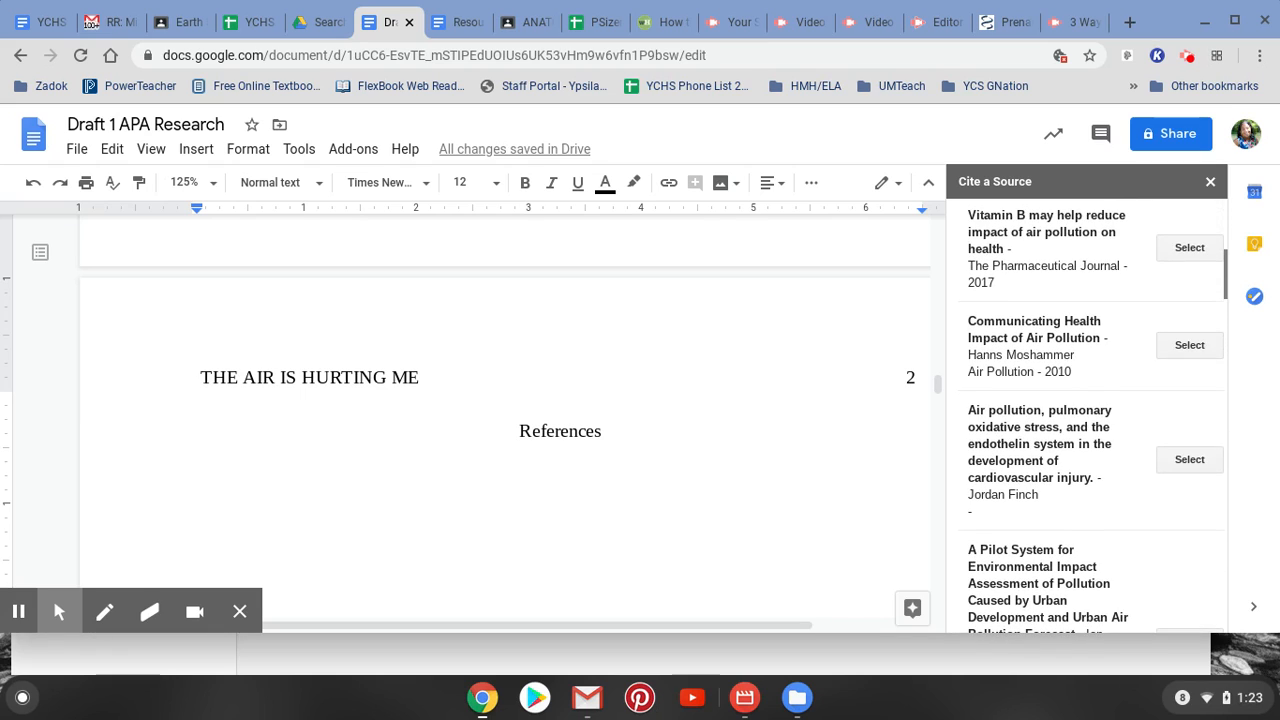
pyautogui.scroll(3, 1086, 415)
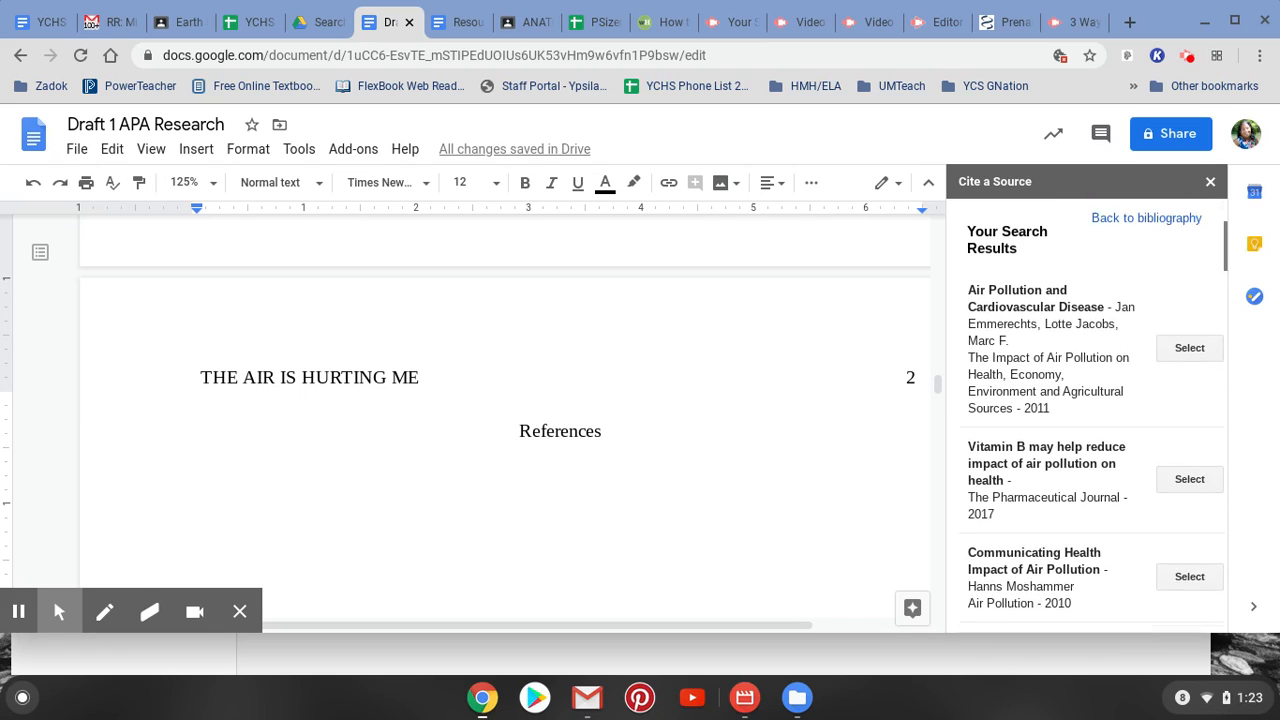
pyautogui.scroll(-10, 1086, 415)
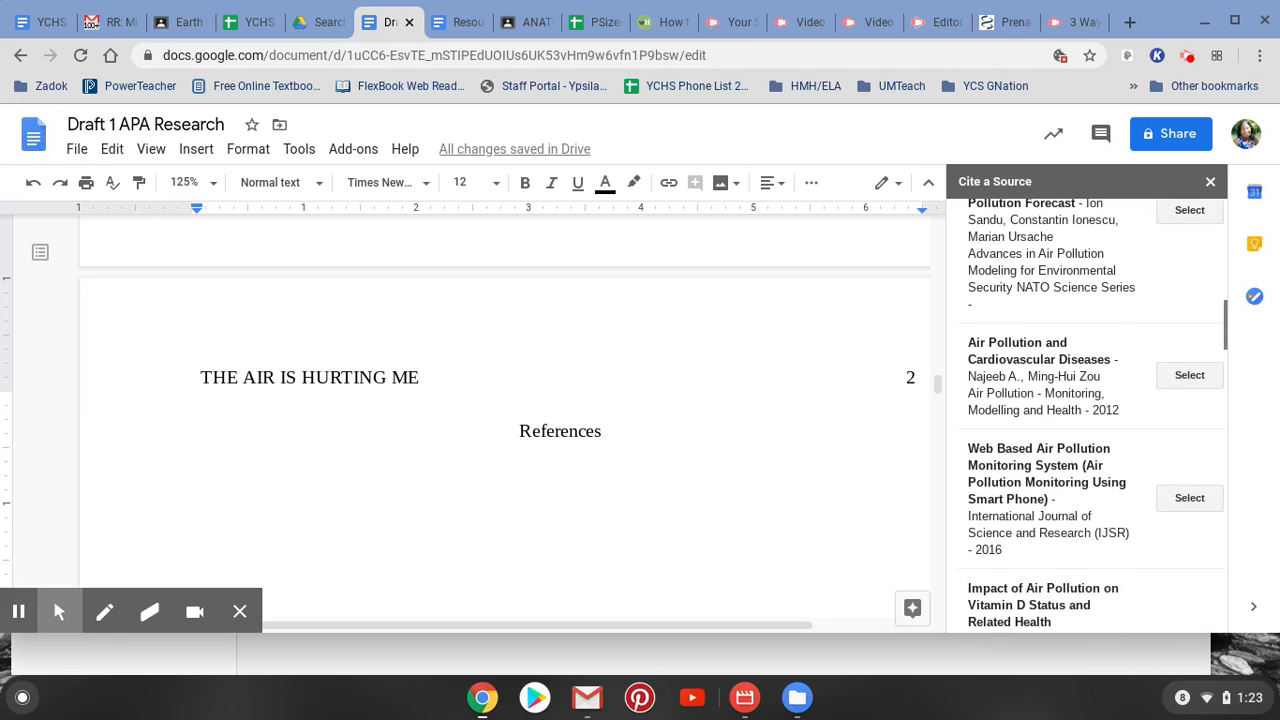
pyautogui.scroll(-5, 1086, 415)
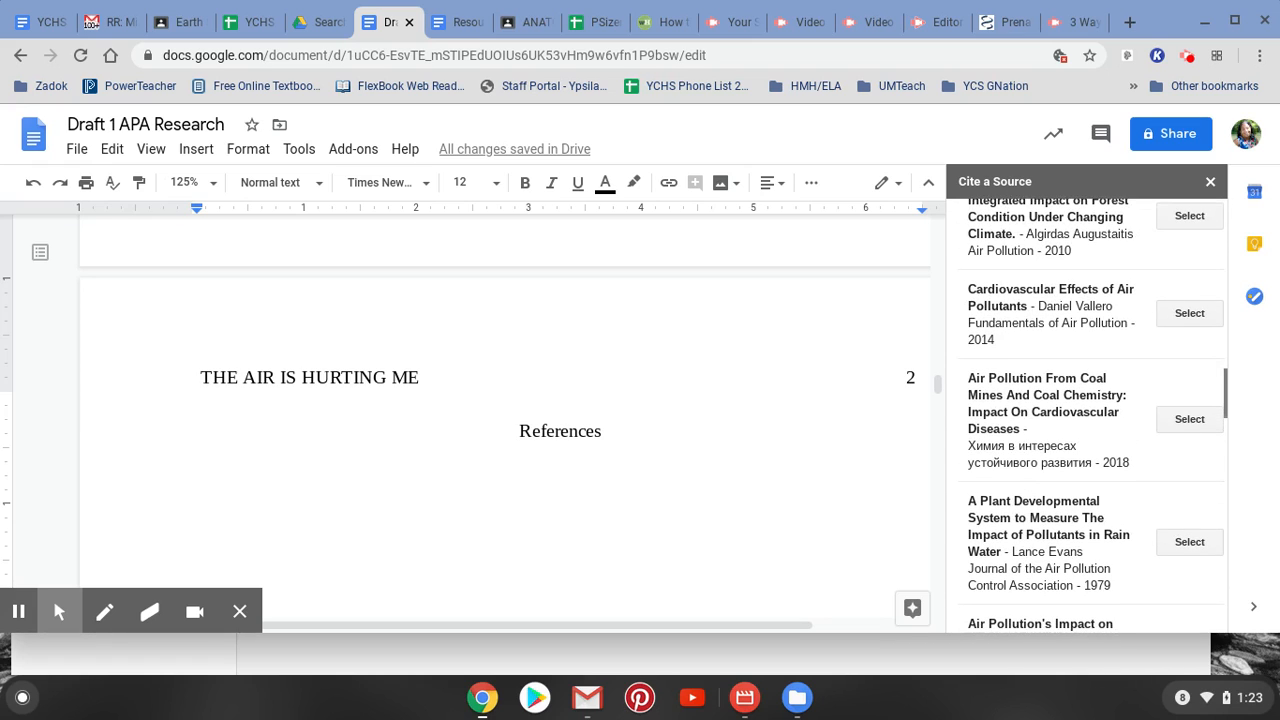
pyautogui.scroll(-1, 1086, 415)
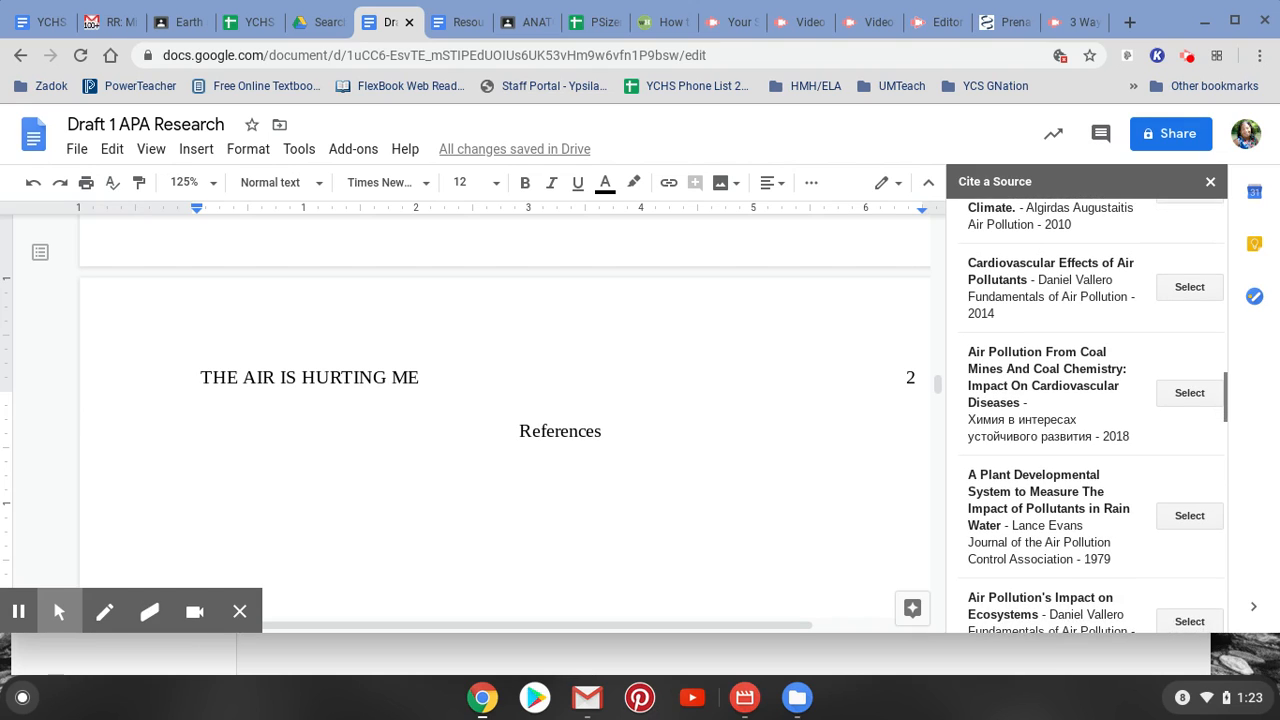
pyautogui.scroll(-5, 1086, 415)
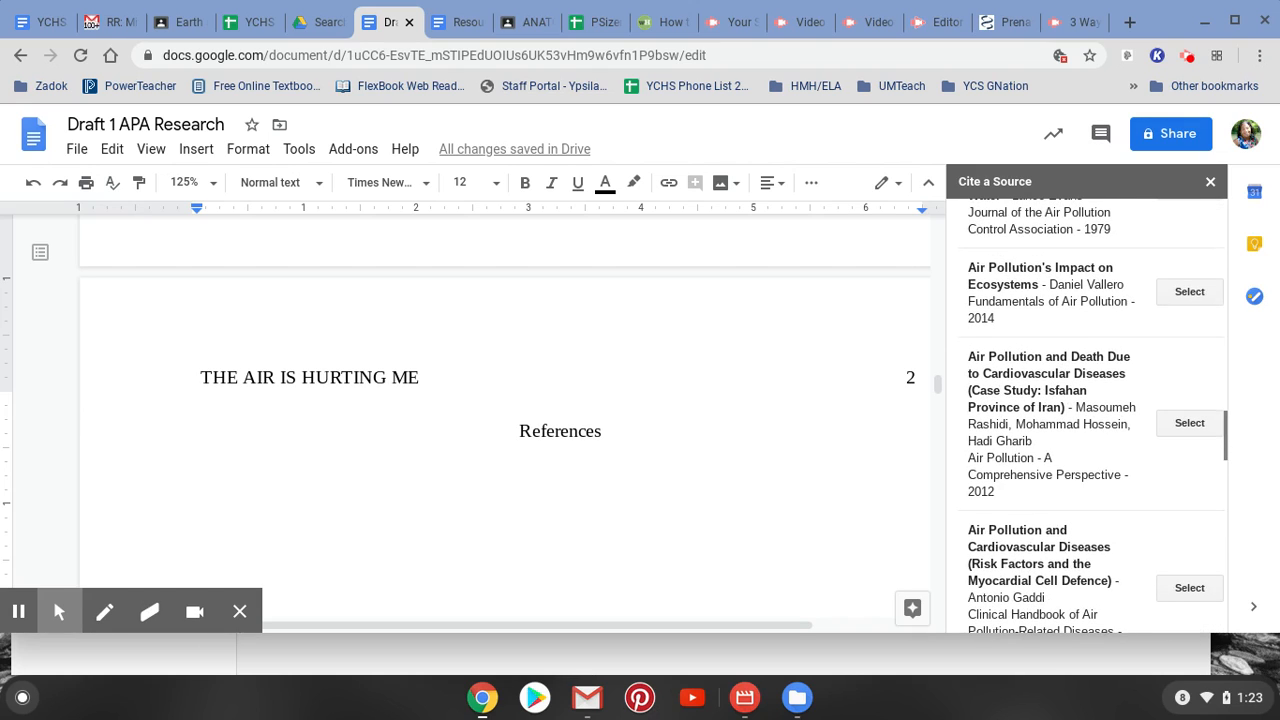
pyautogui.scroll(-3, 1086, 415)
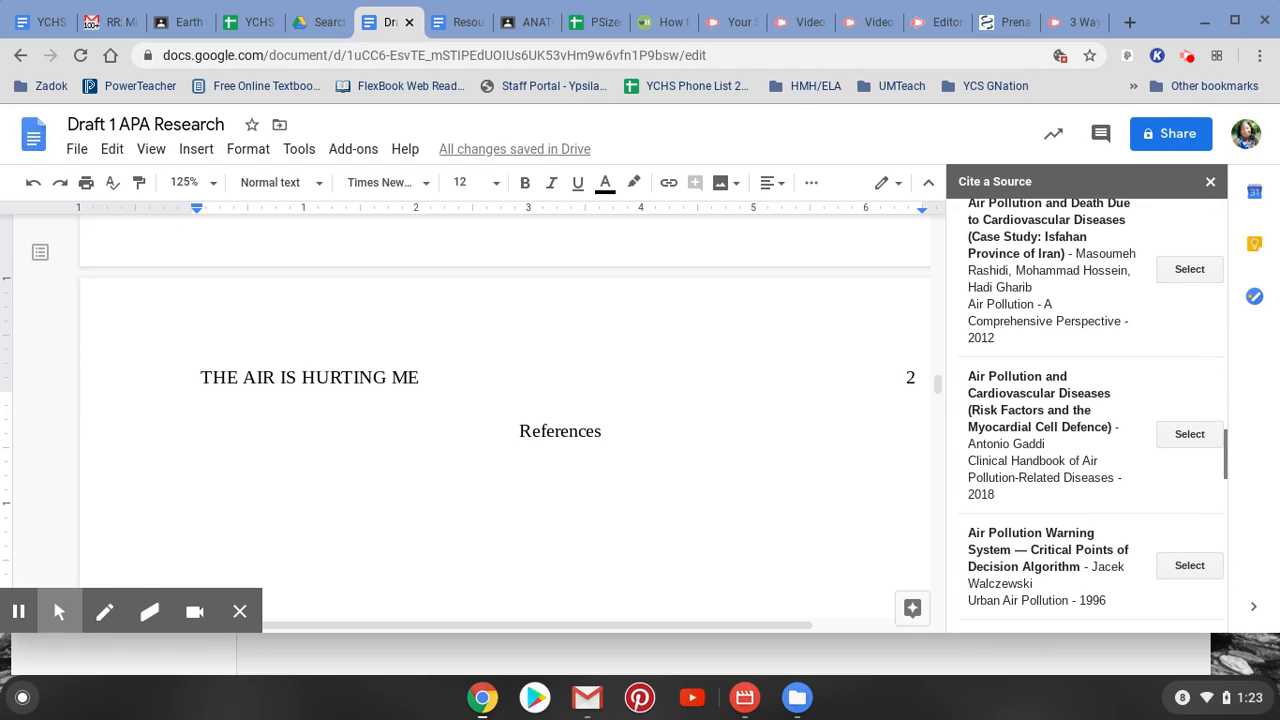
pyautogui.scroll(-3, 1086, 415)
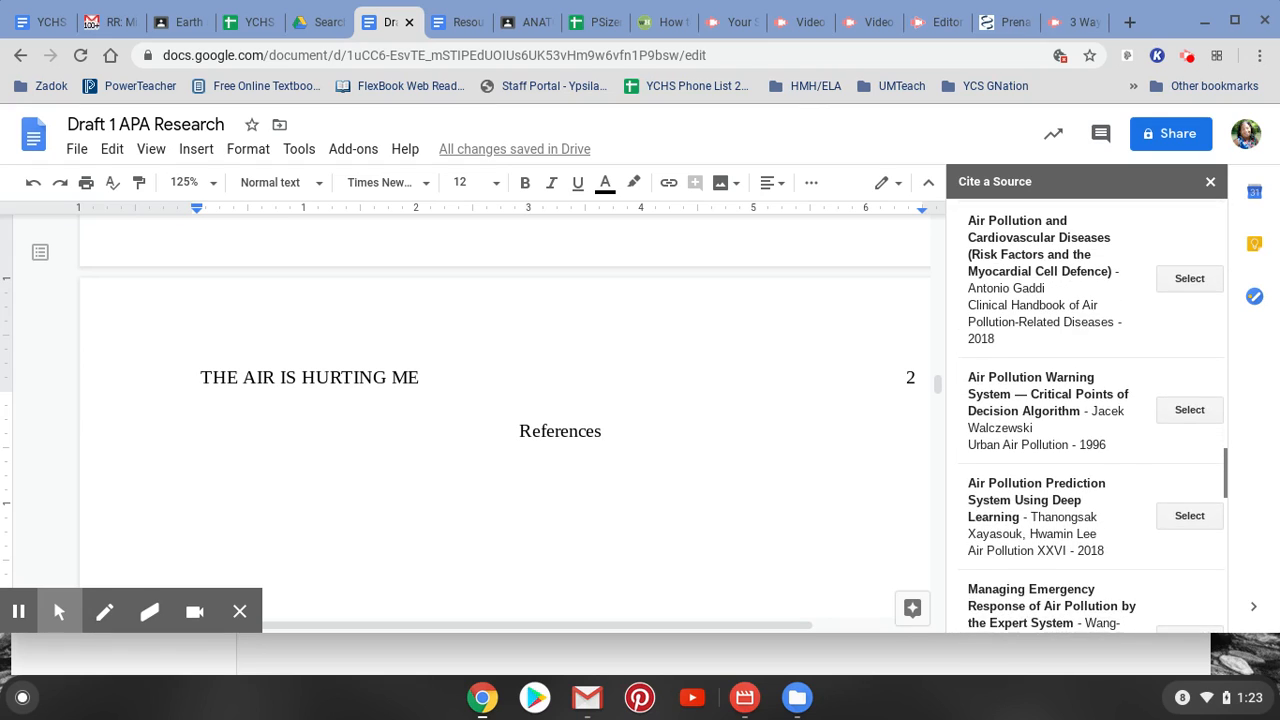
pyautogui.scroll(-6, 1086, 415)
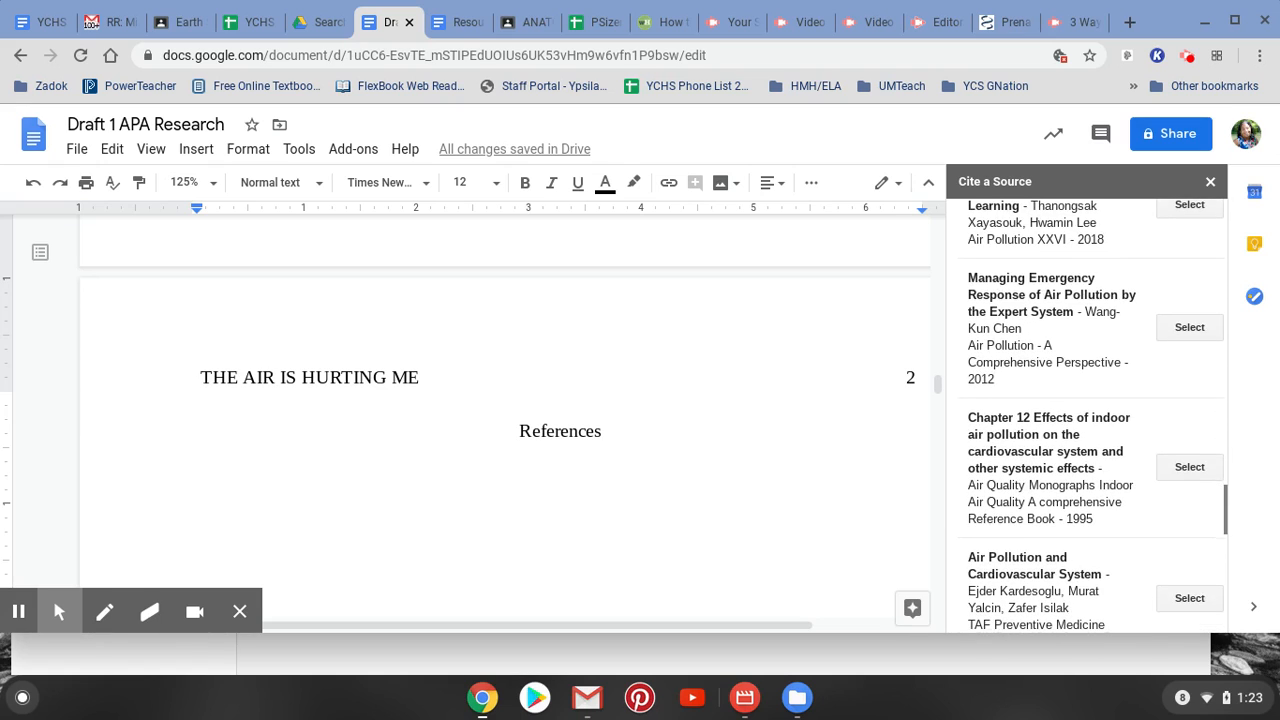
# - Add "Rutgers University" to the article title in the EasyBib journal article search, run it, and look through the results
pyautogui.scroll(15, 1028, 349)
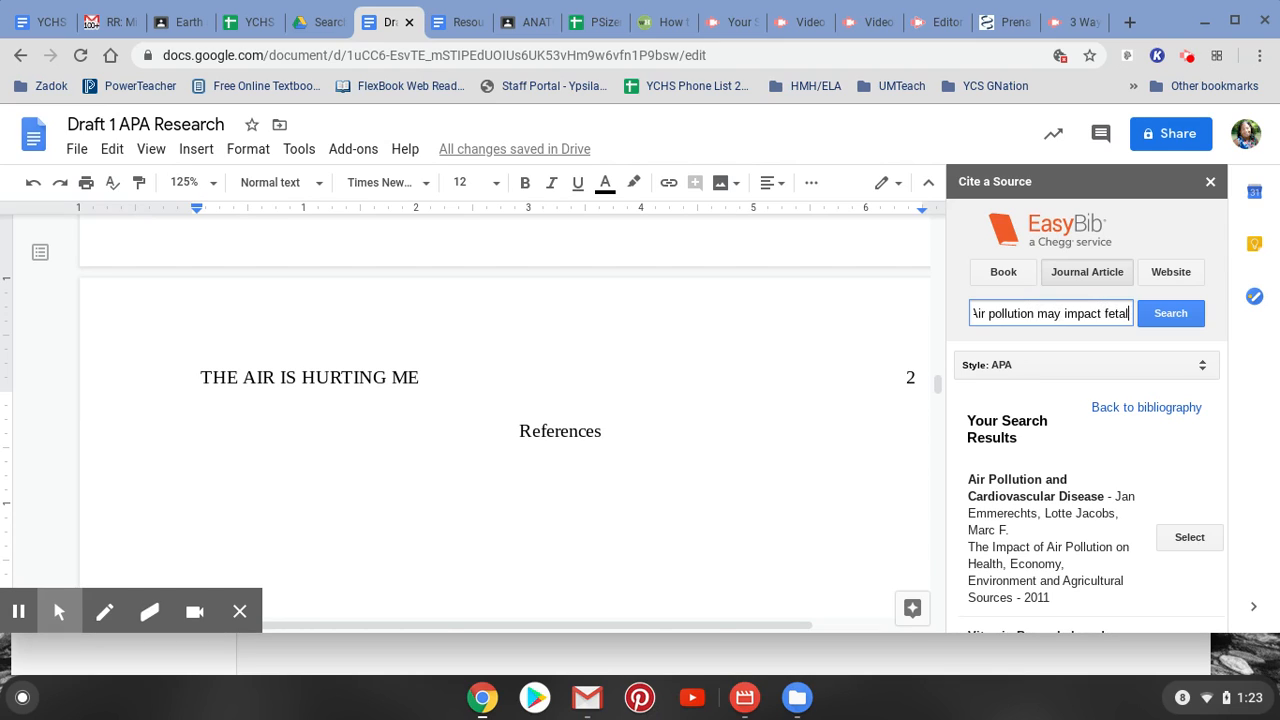
pyautogui.write('rdi')
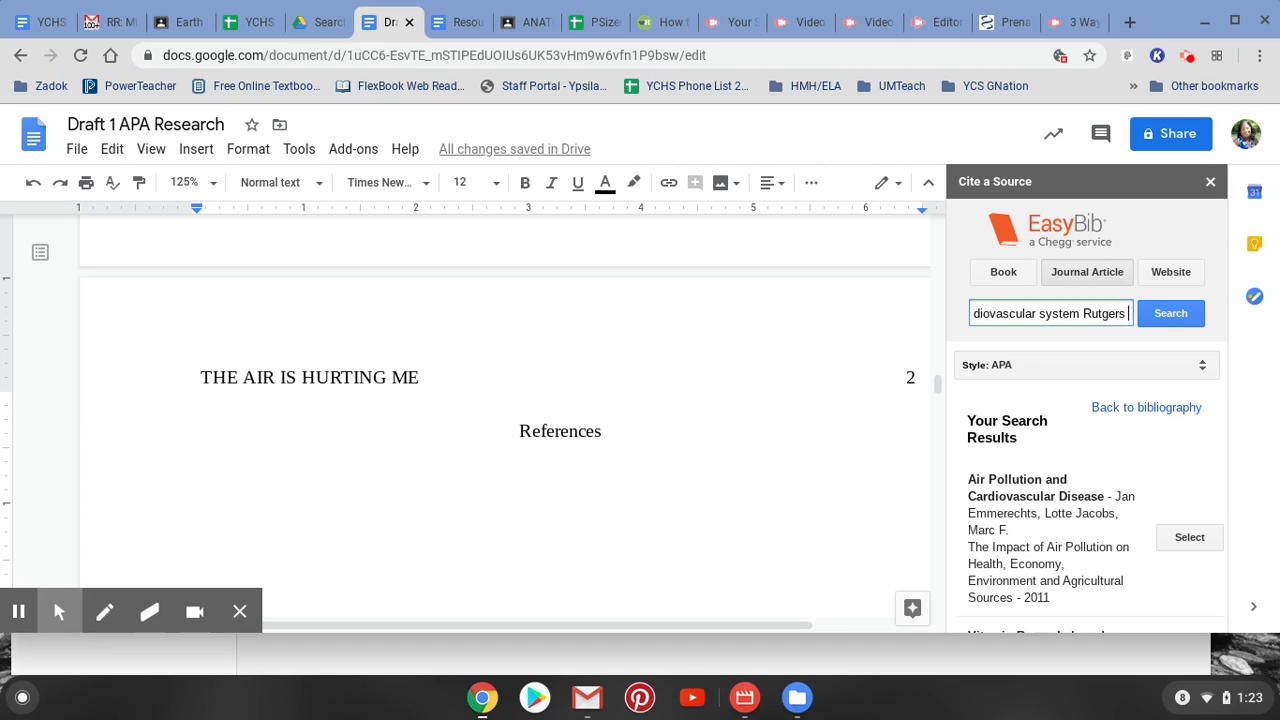
pyautogui.write(' Rutgers University')
pyautogui.press('Return')
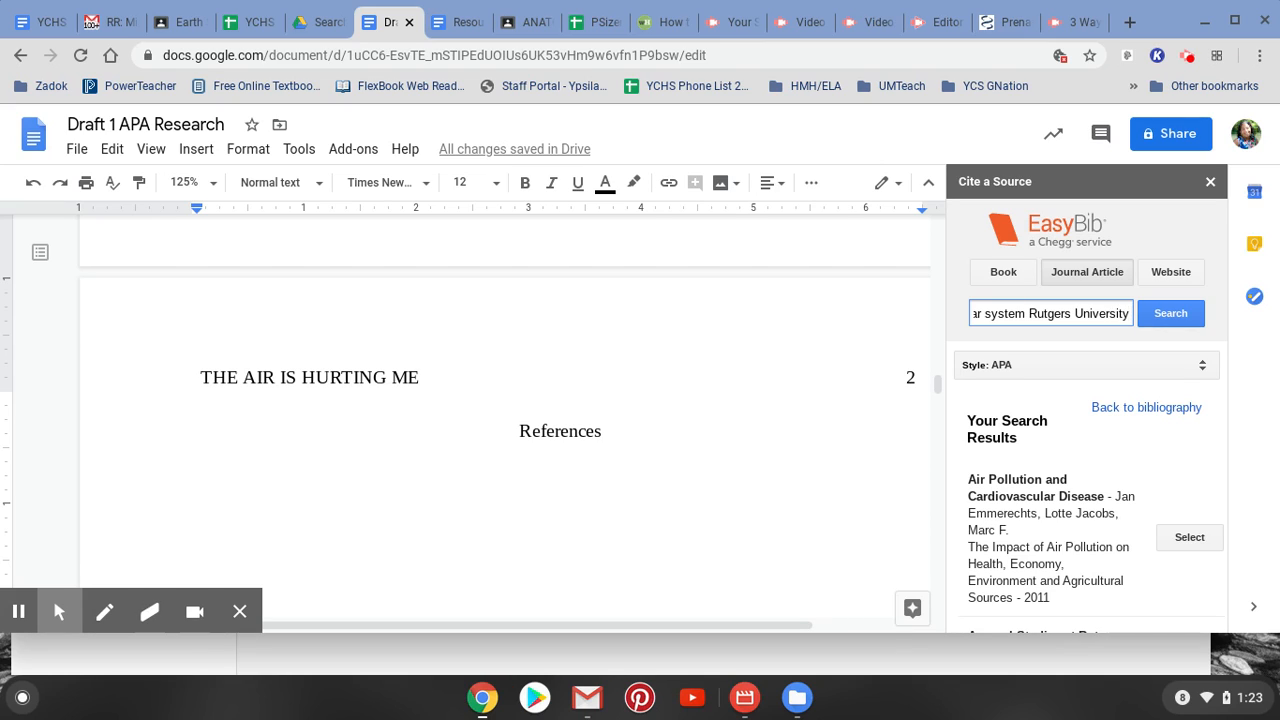
pyautogui.click(1177, 314)
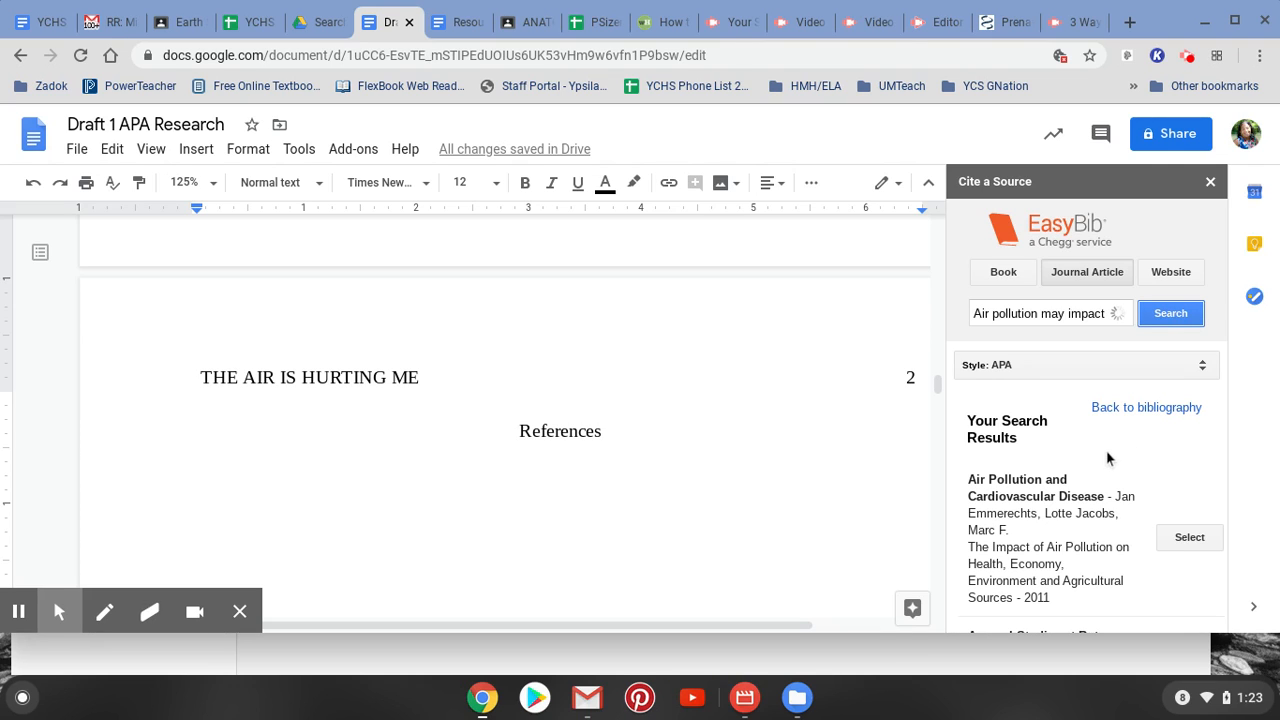
pyautogui.scroll(-7, 1107, 458)
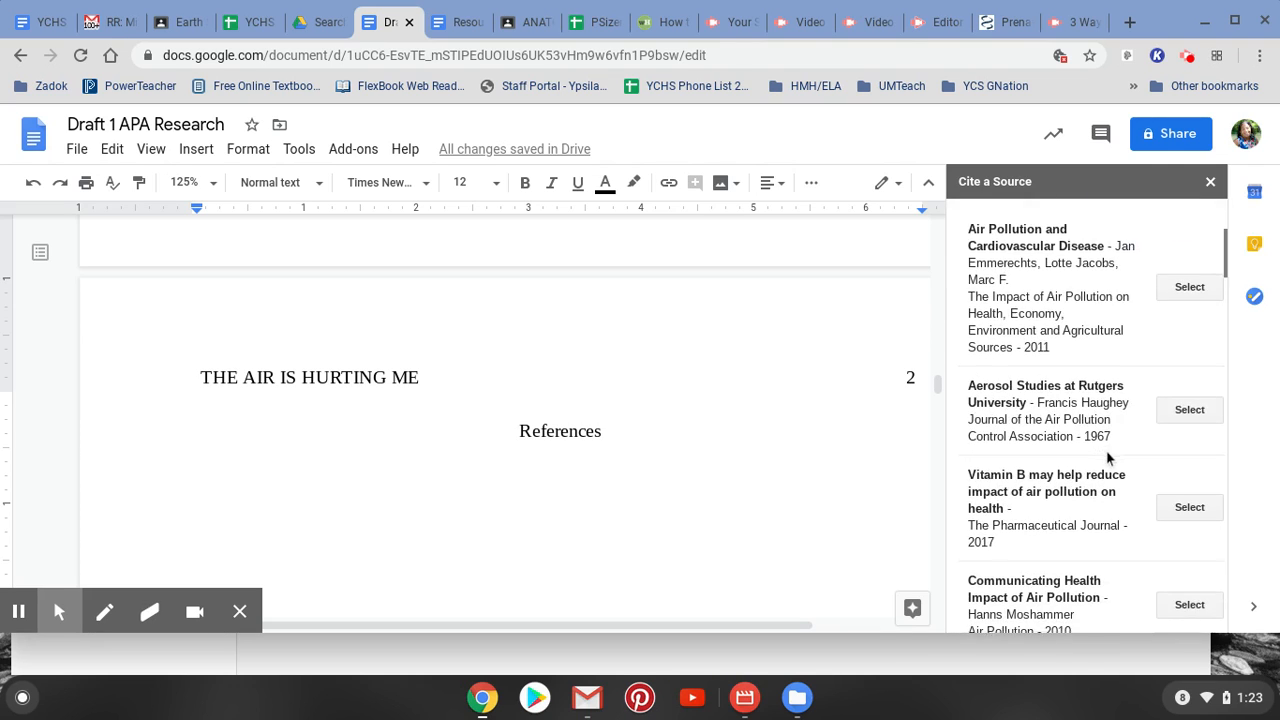
pyautogui.scroll(-7, 1090, 420)
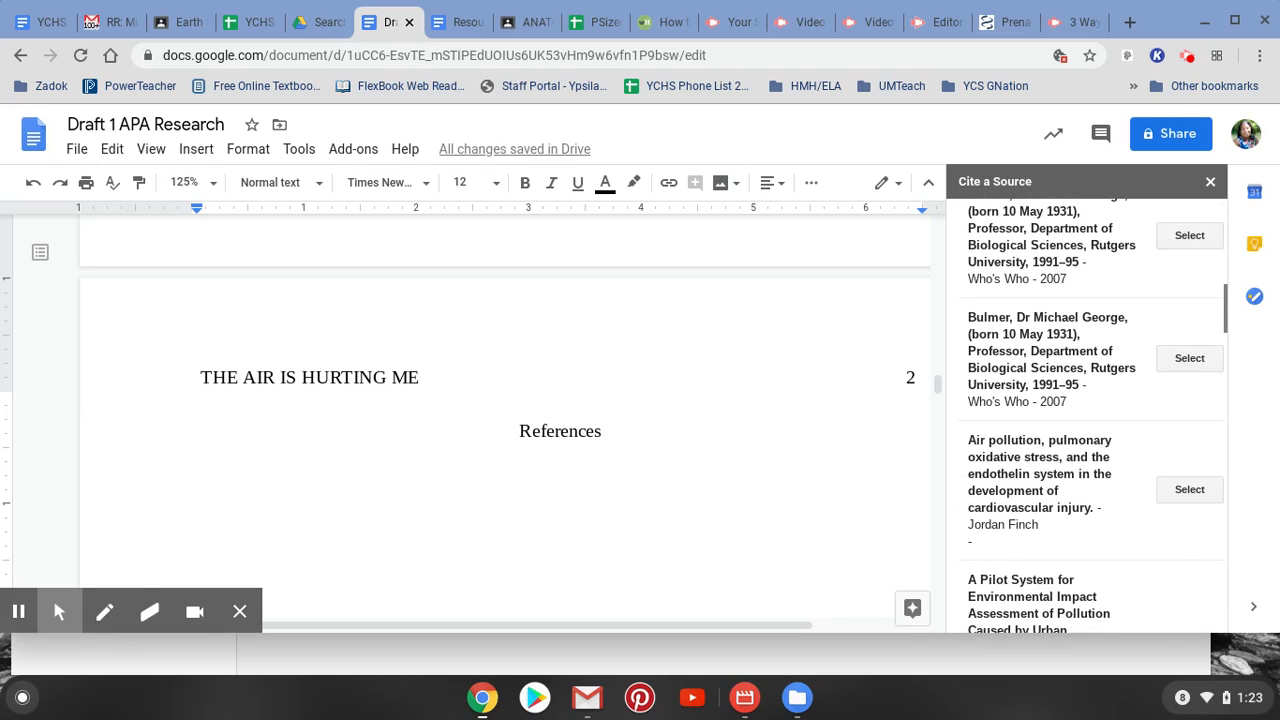
pyautogui.scroll(-6, 1090, 415)
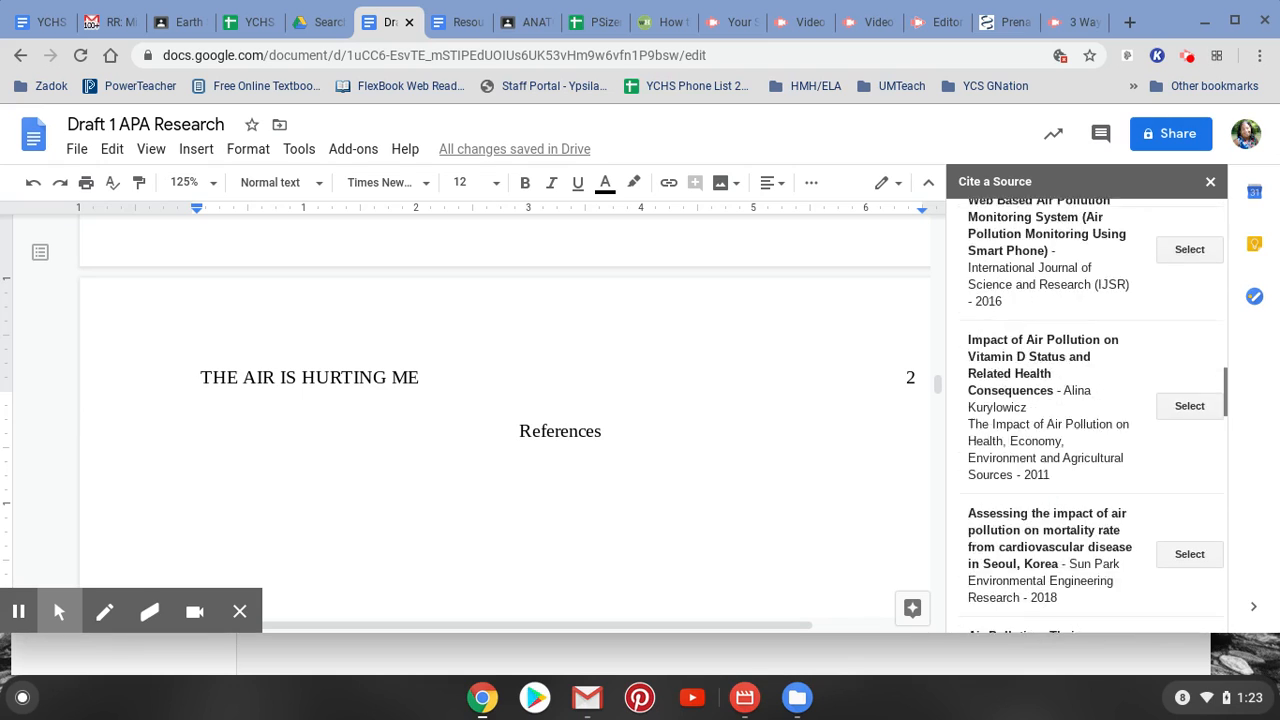
pyautogui.scroll(-5, 1090, 415)
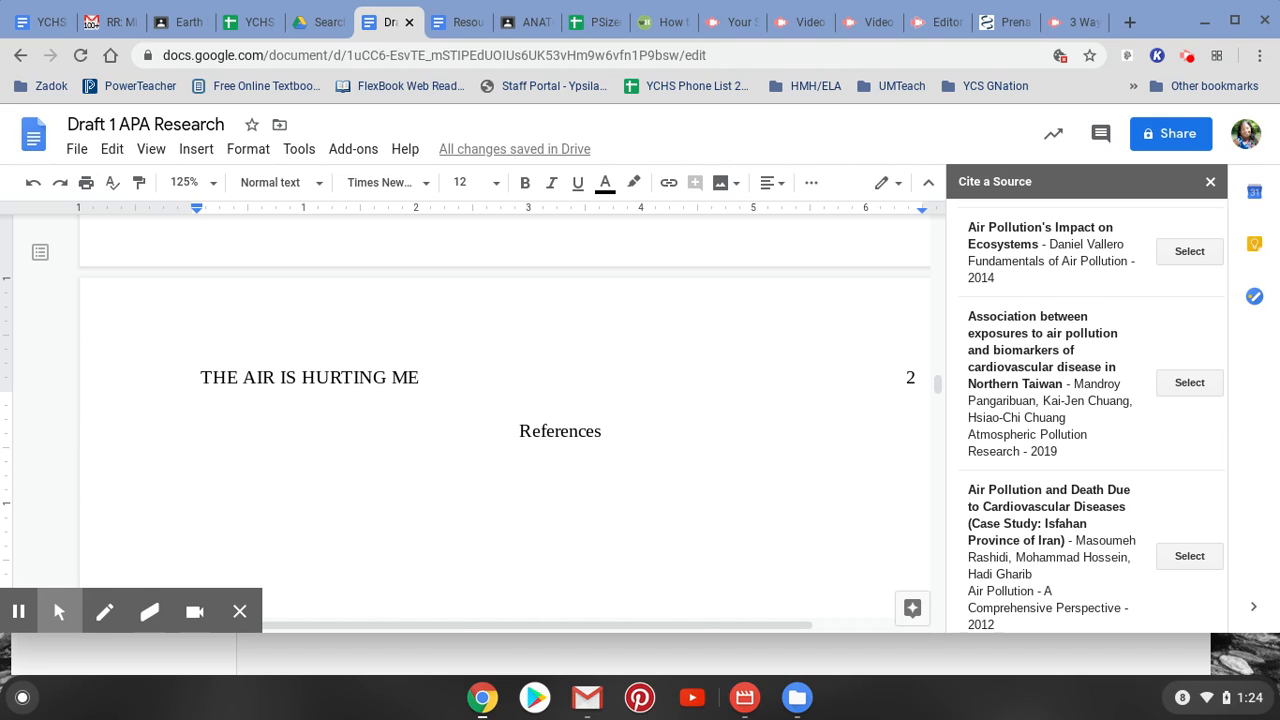
pyautogui.scroll(-5, 1090, 415)
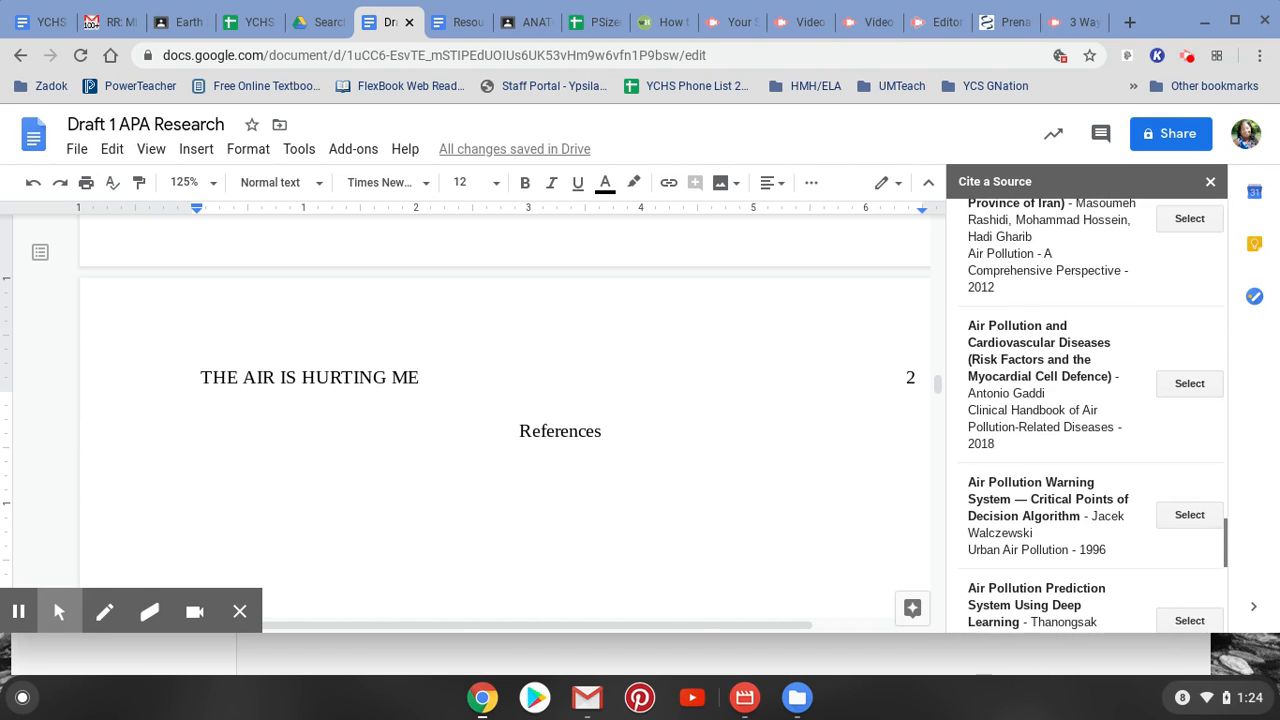
pyautogui.scroll(-5, 1090, 415)
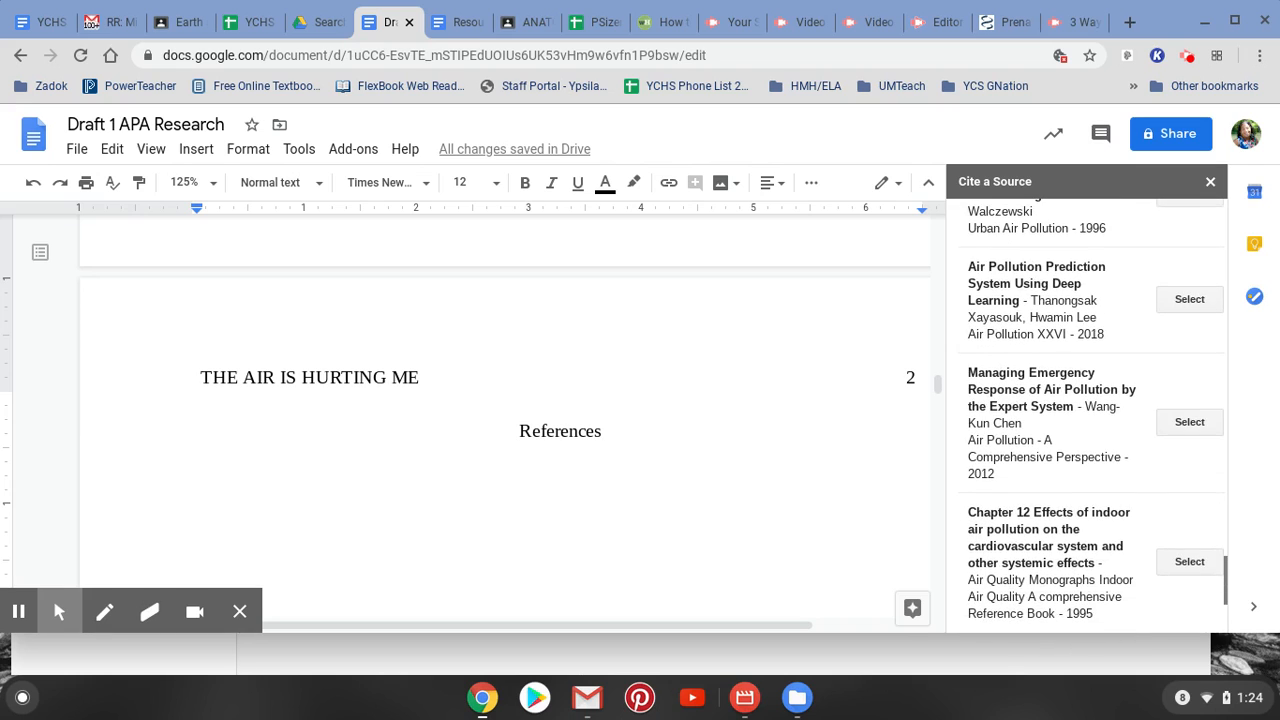
# - Finish checking the journal results and copy the first Summary sentence of the Rutgers University article from the Resource notes APA document
pyautogui.scroll(-3, 1090, 415)
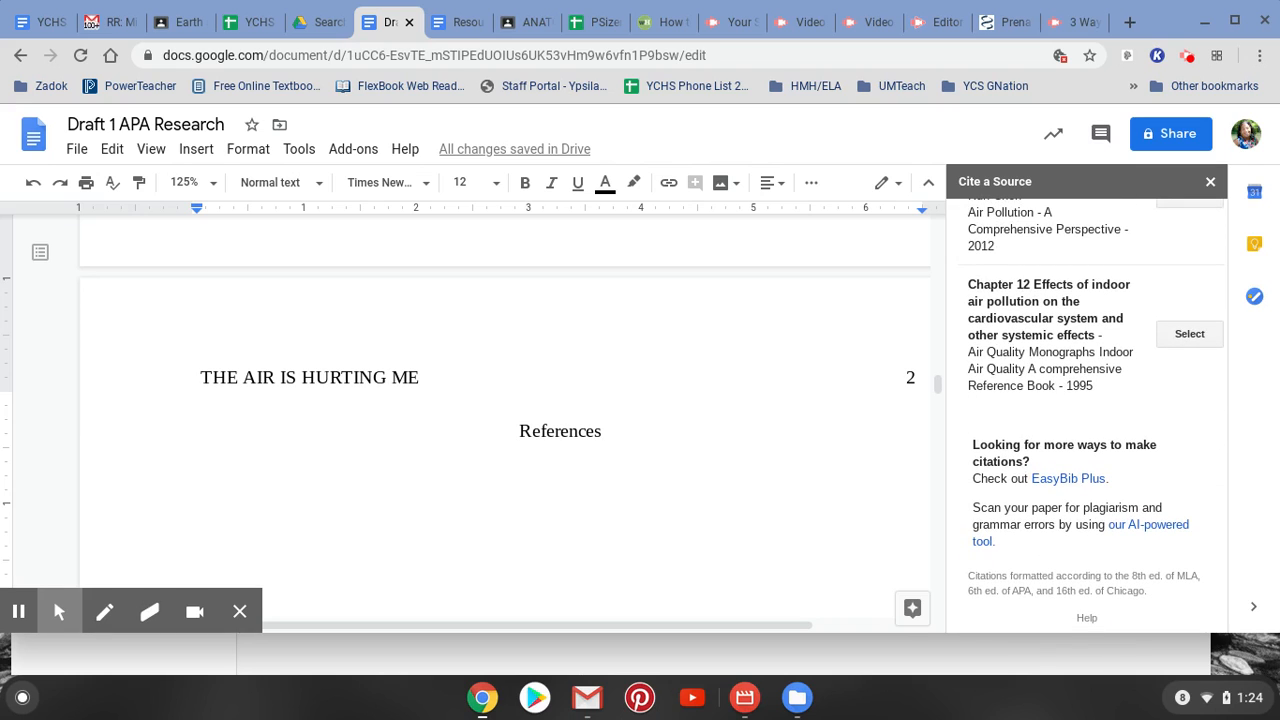
pyautogui.scroll(15, 1090, 415)
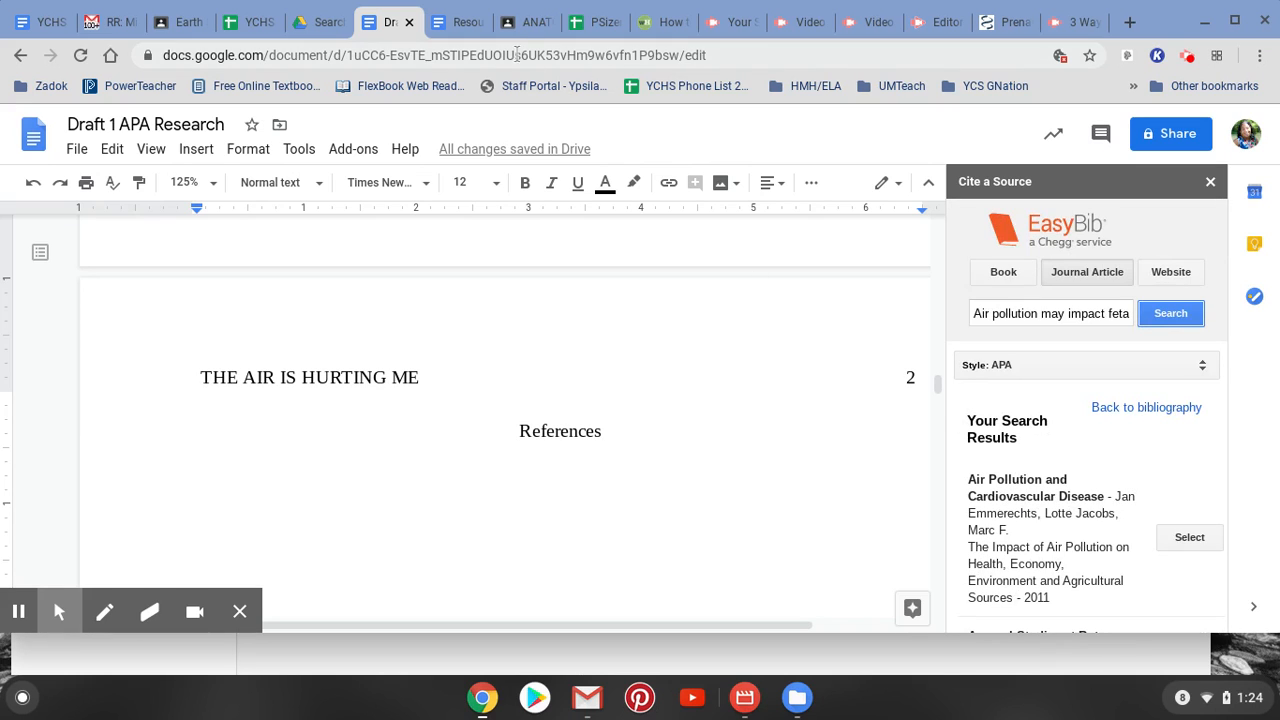
pyautogui.click(466, 21)
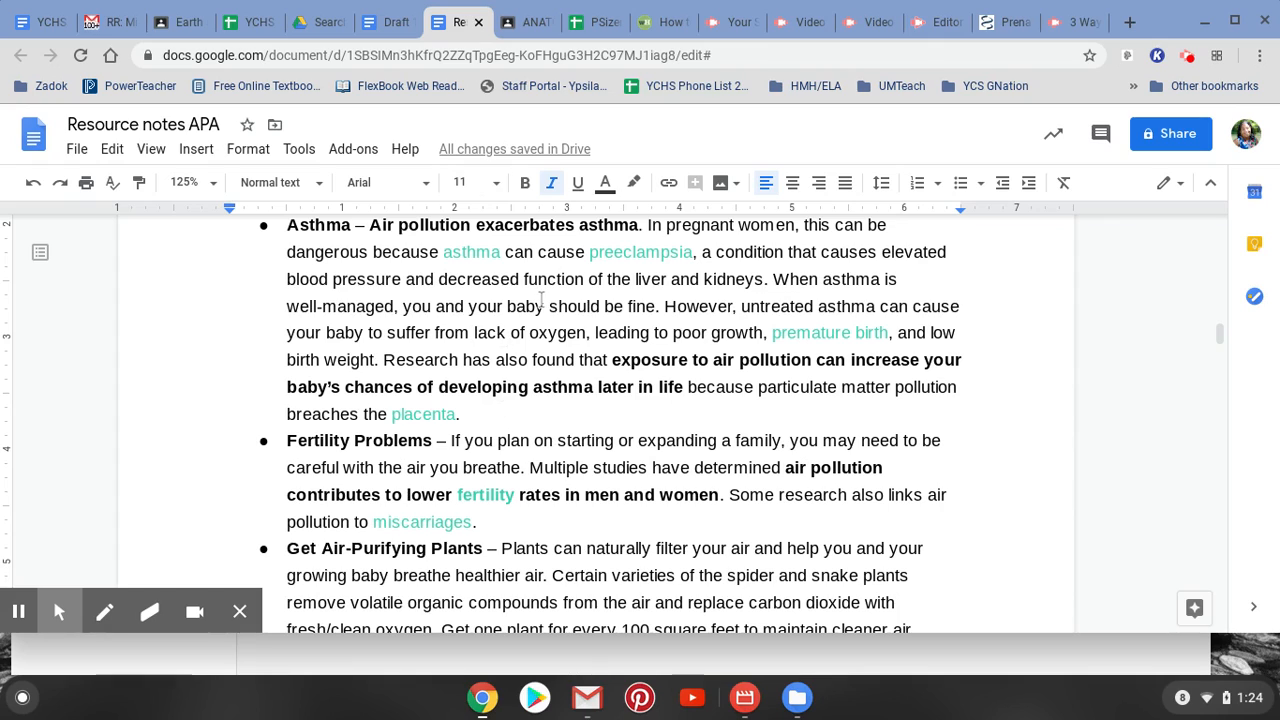
pyautogui.scroll(-15, 540, 300)
pyautogui.scroll(1, 540, 300)
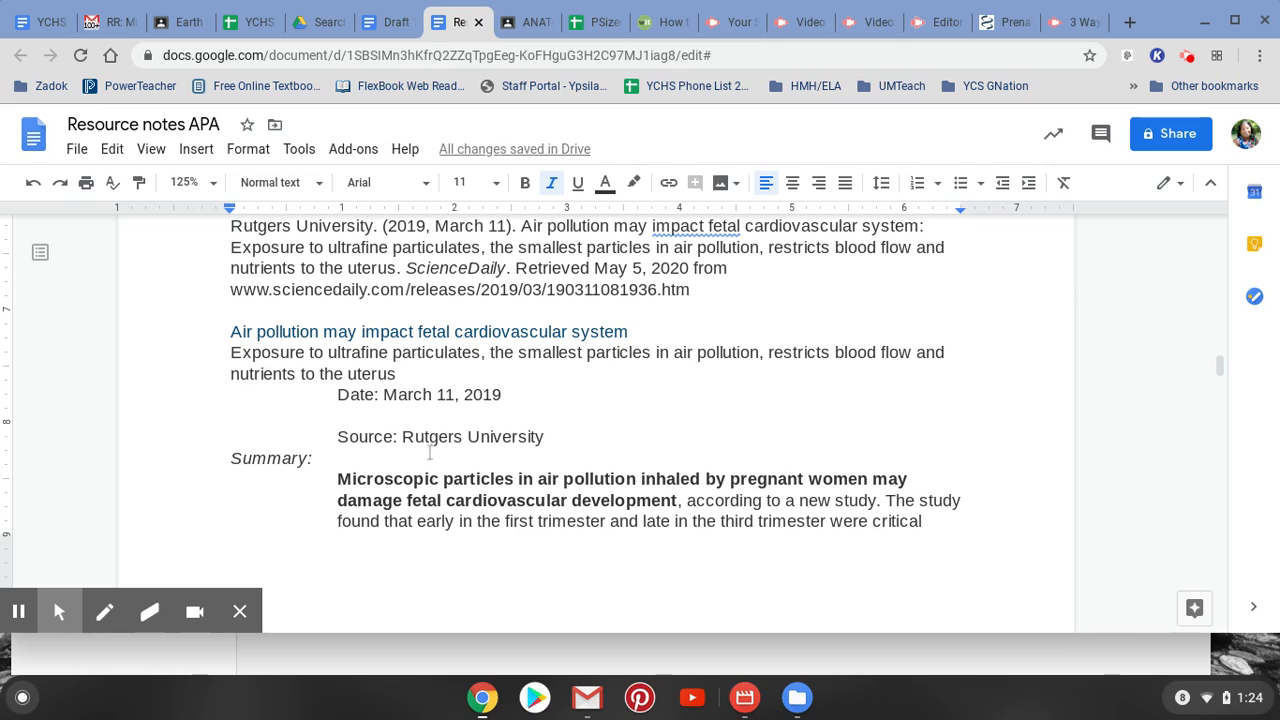
pyautogui.moveTo(335, 478); pyautogui.dragTo(881, 505)
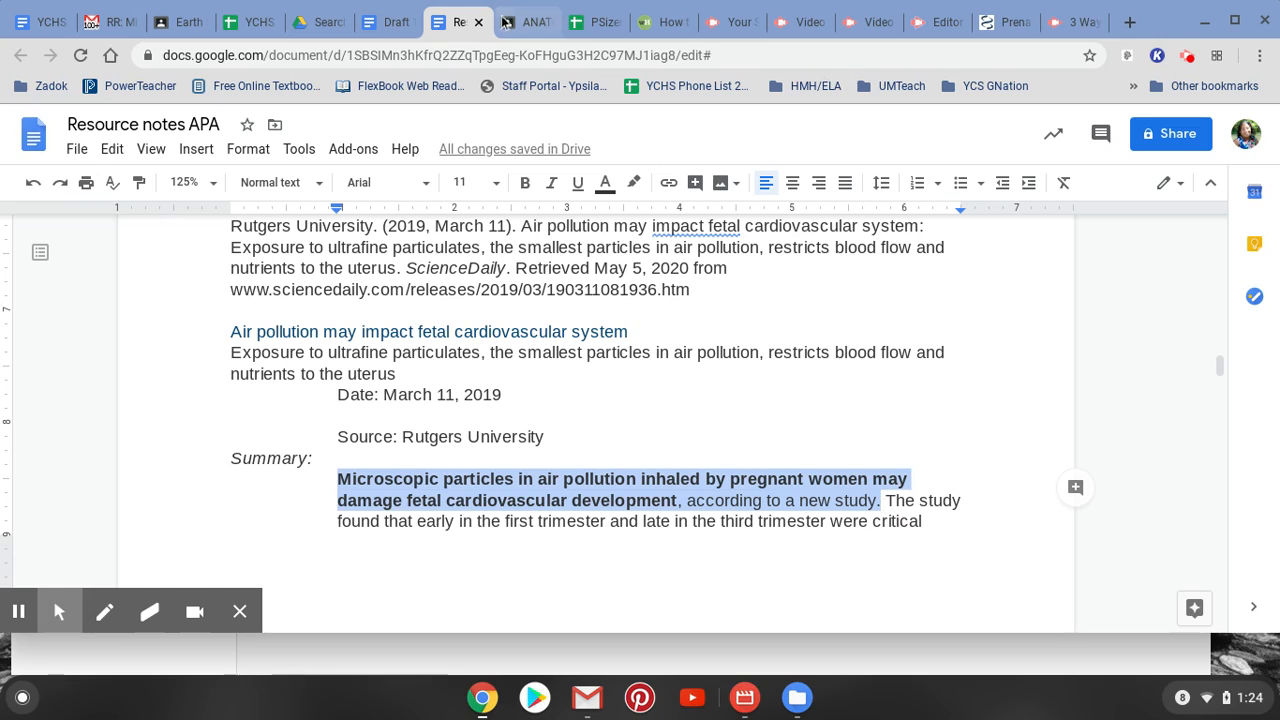
# - In Draft 1 APA Research, search journal articles for "Microscopic particles in air pollution inhaled by pregnant women may damage fetal cardiovascular development, according to a new study."
pyautogui.click(386, 36)
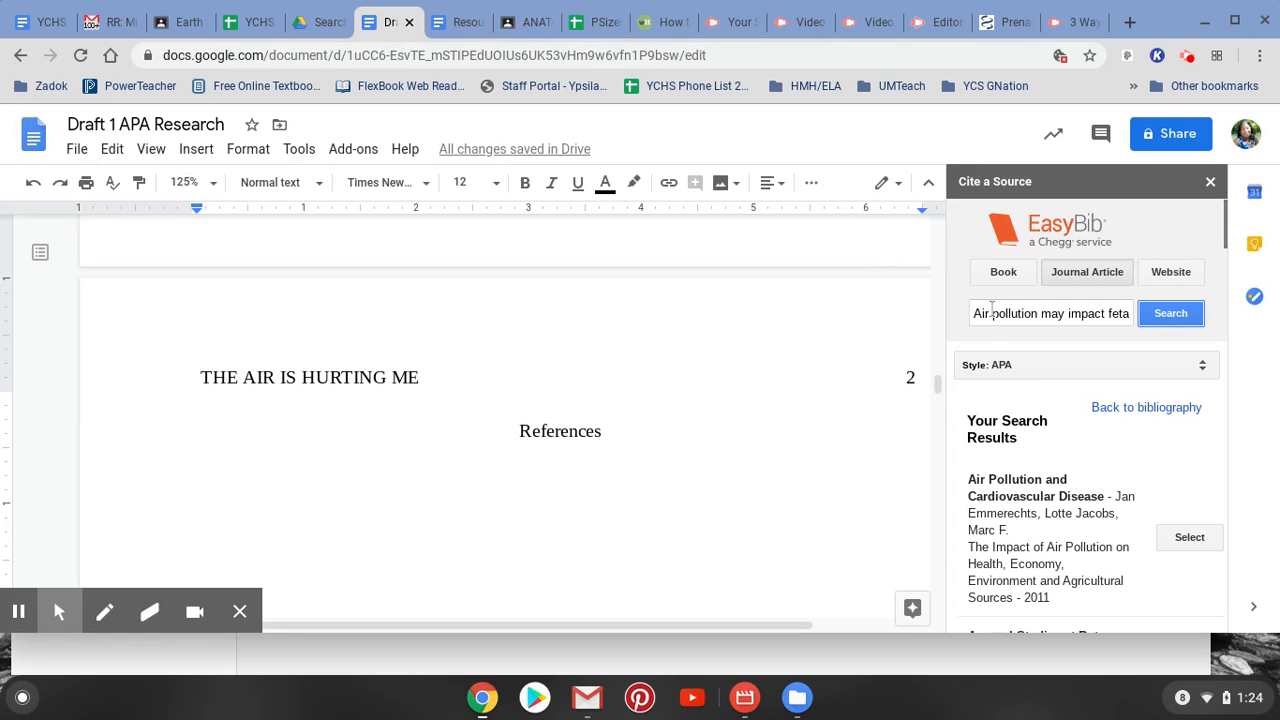
pyautogui.moveTo(972, 313); pyautogui.dragTo(1140, 313)
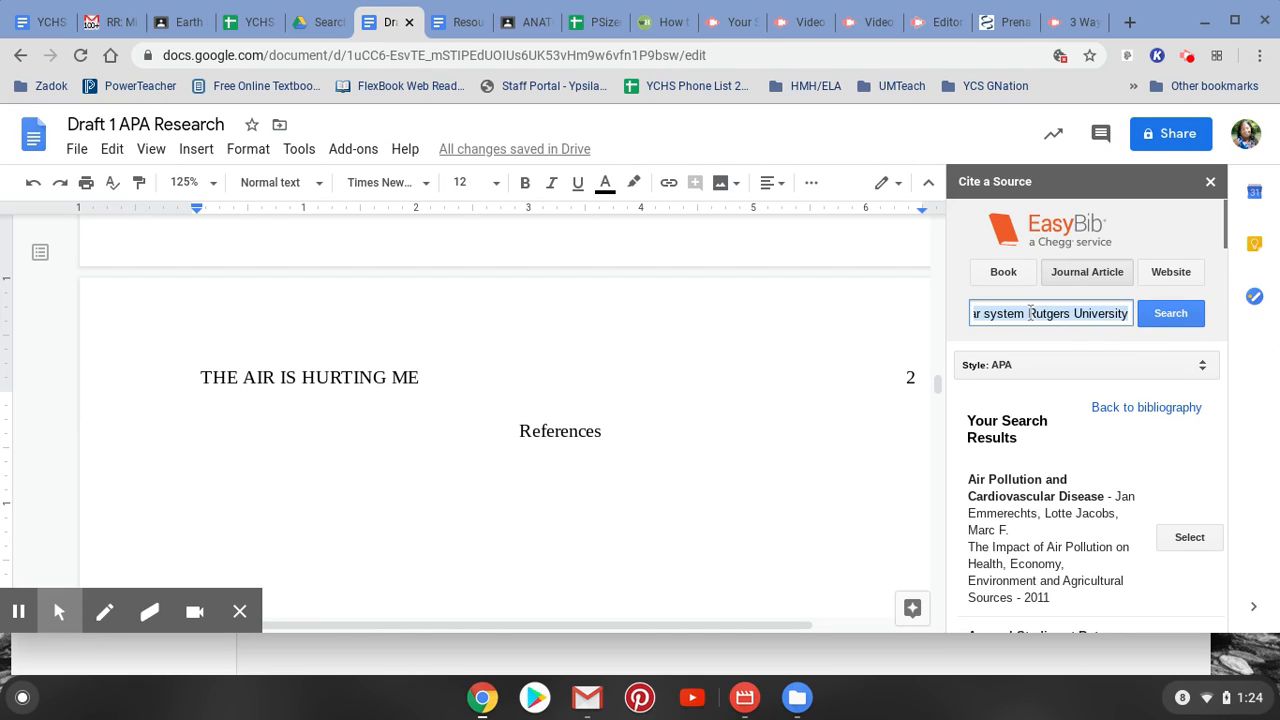
pyautogui.moveTo(1030, 313); pyautogui.dragTo(879, 316)
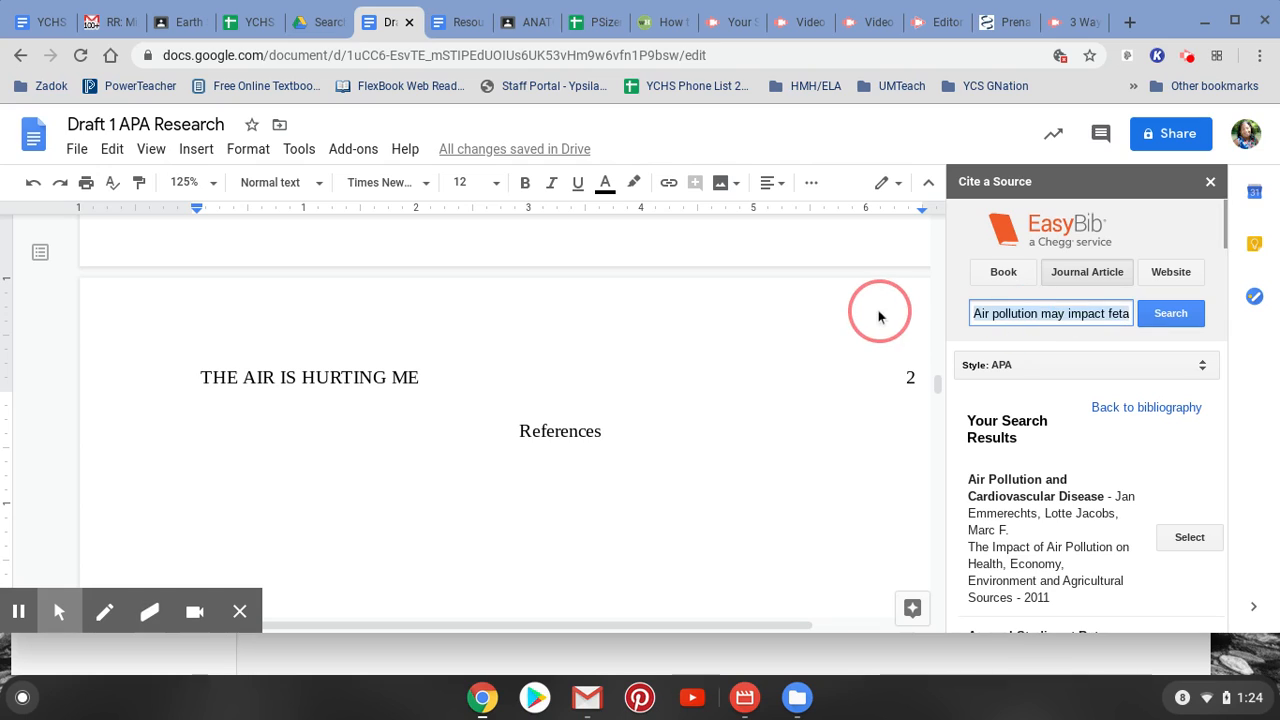
pyautogui.write('Rutgers University')
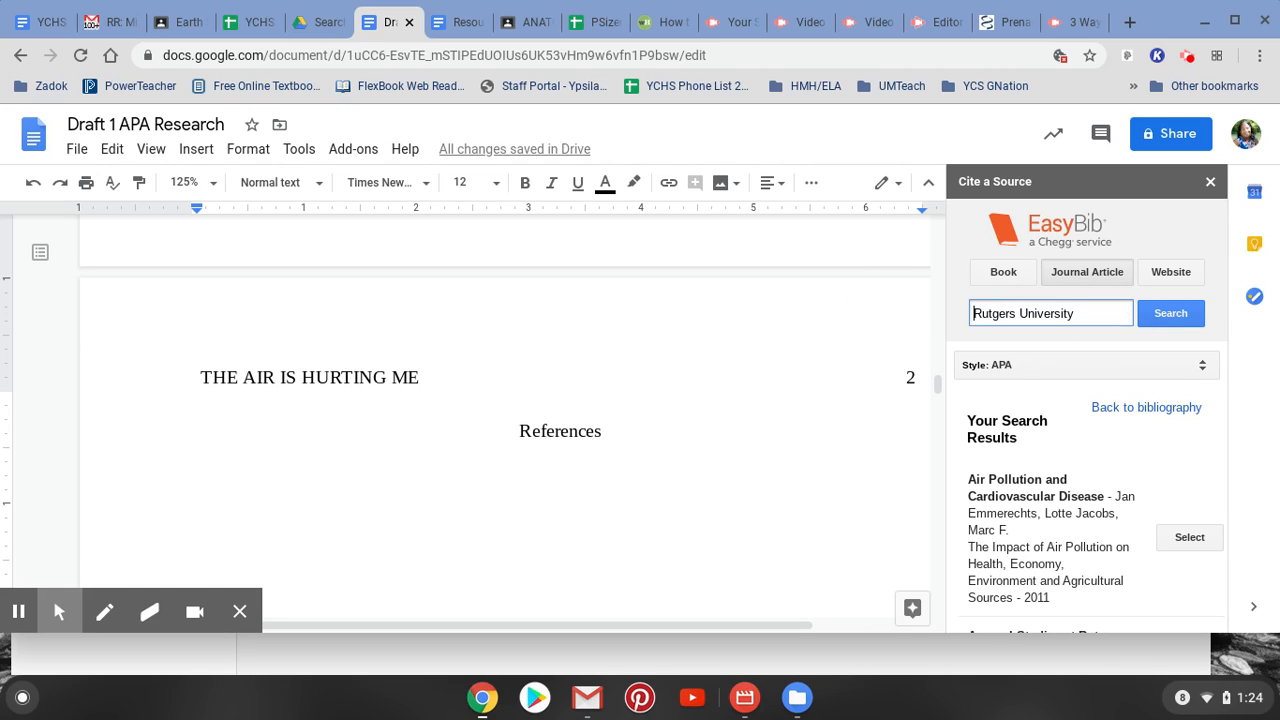
pyautogui.hotkey('ctrl', 'z')
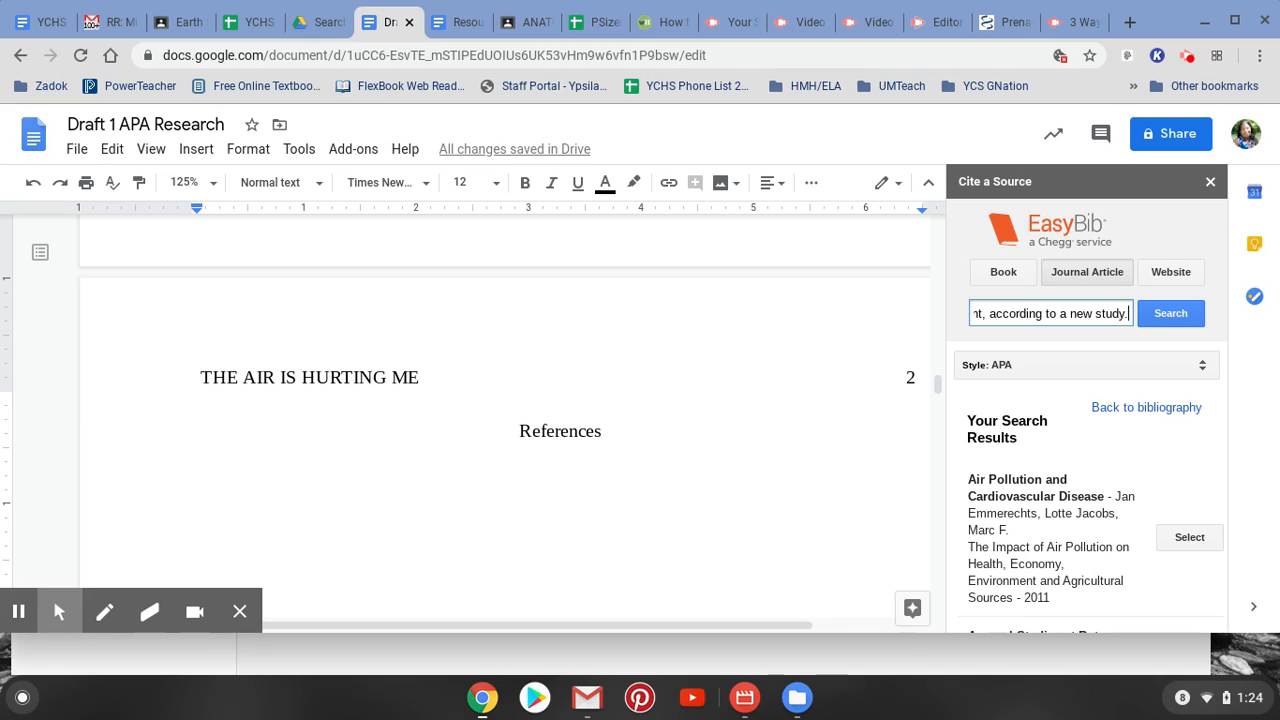
pyautogui.press('Return')
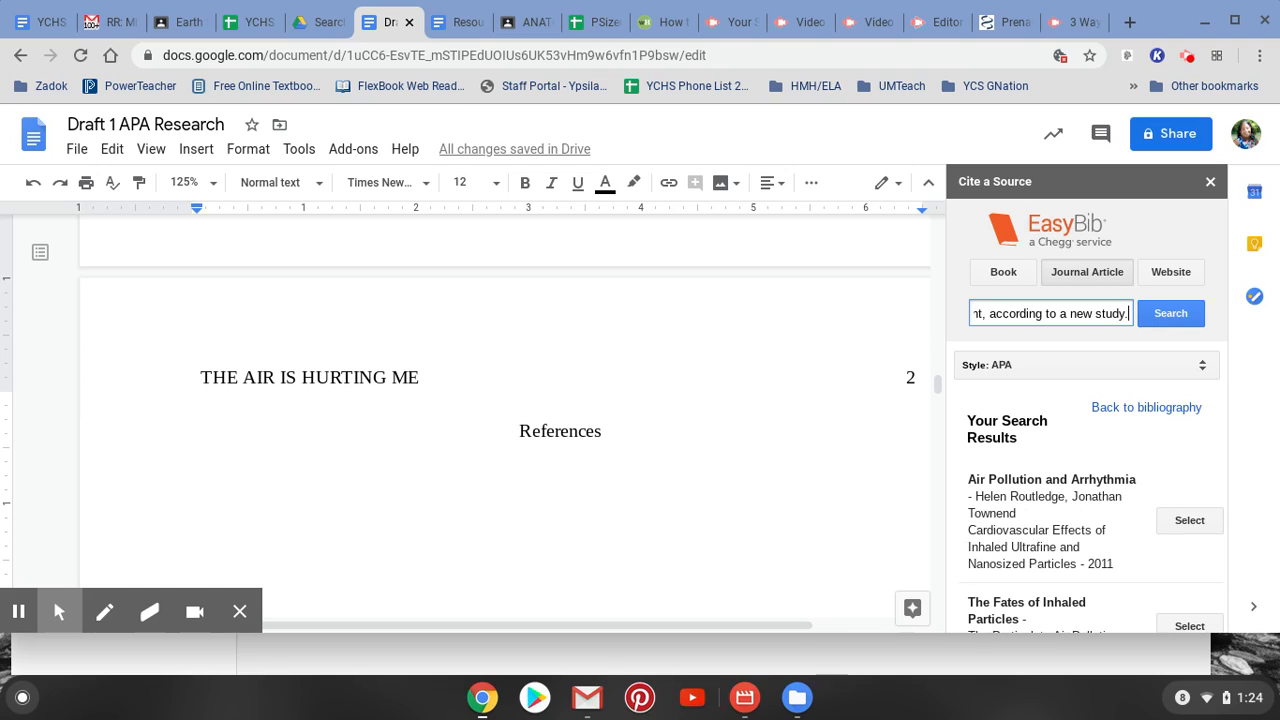
# - Look through the EasyBib journal results for the article's summary sentence about microscopic particles
pyautogui.scroll(-3, 1104, 428)
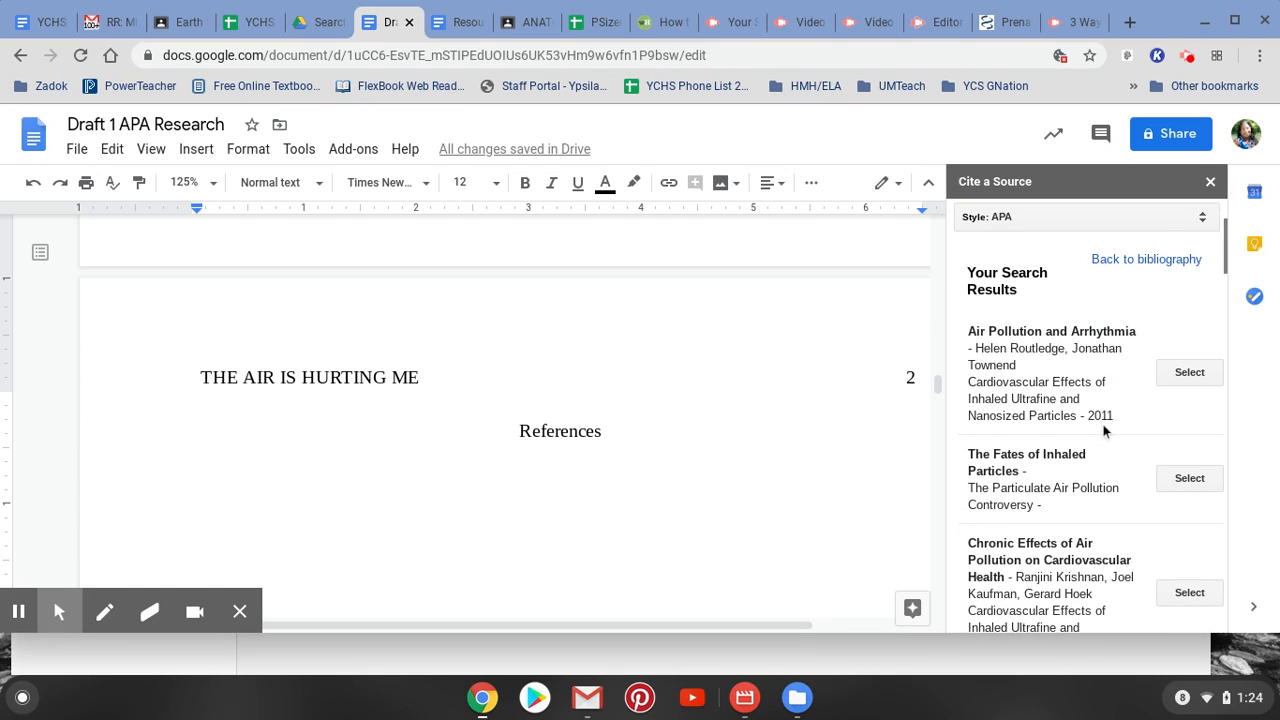
pyautogui.scroll(-2, 1104, 428)
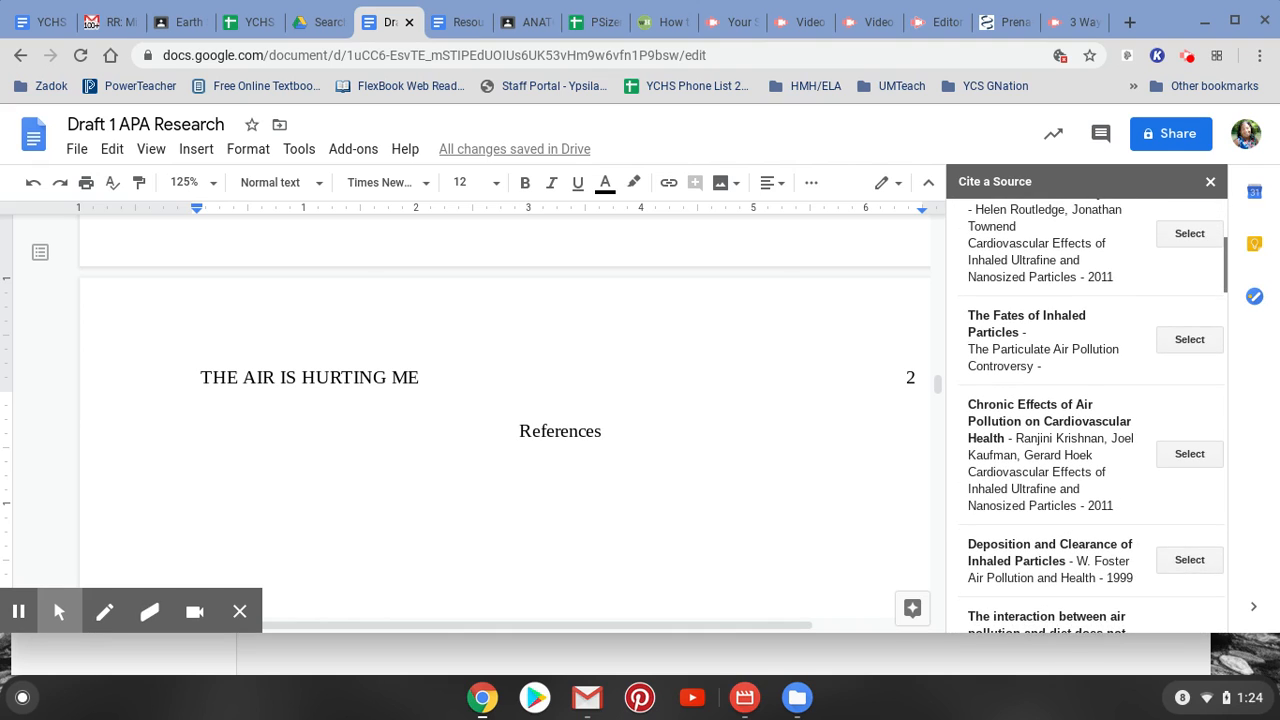
pyautogui.scroll(-2, 1104, 428)
pyautogui.scroll(5, 1086, 415)
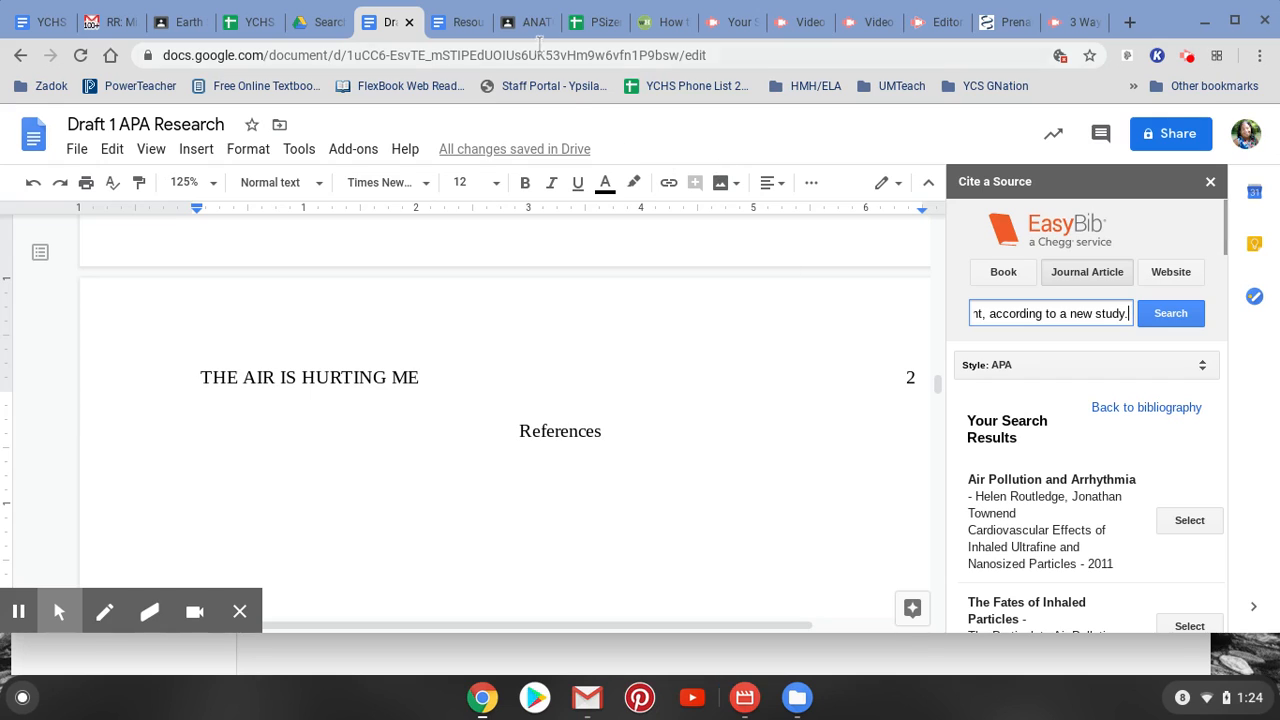
# - In Resource notes APA, copy the erj.ersjournals.com link under the Late Breaking Abstract title together with the "Abstract" heading
pyautogui.click(458, 22)
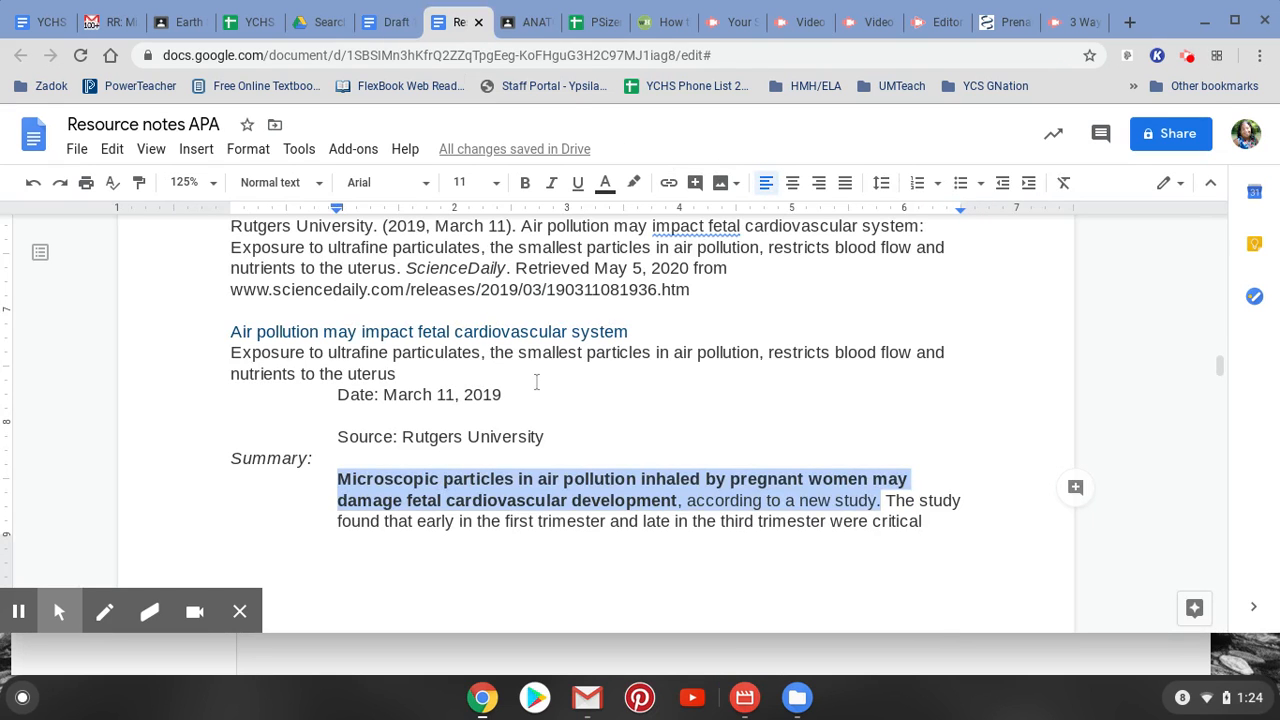
pyautogui.click(640, 390)
pyautogui.scroll(-5, 640, 390)
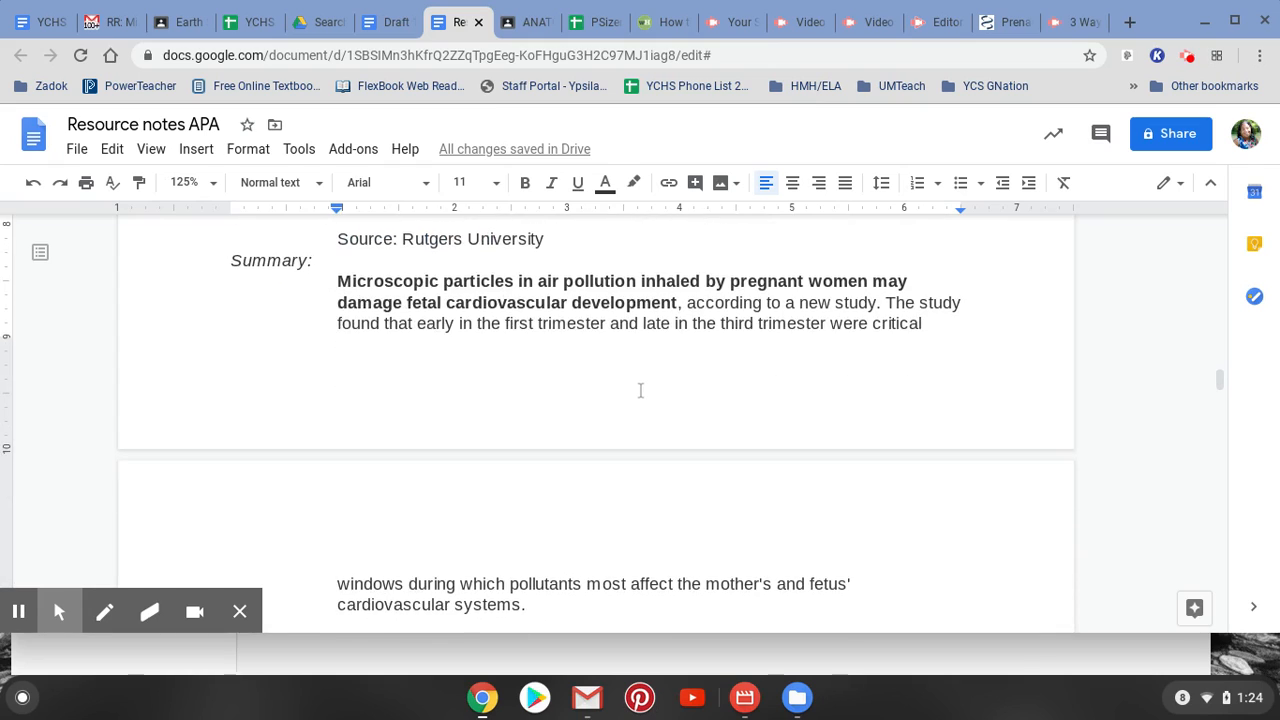
pyautogui.scroll(-2, 281, 352)
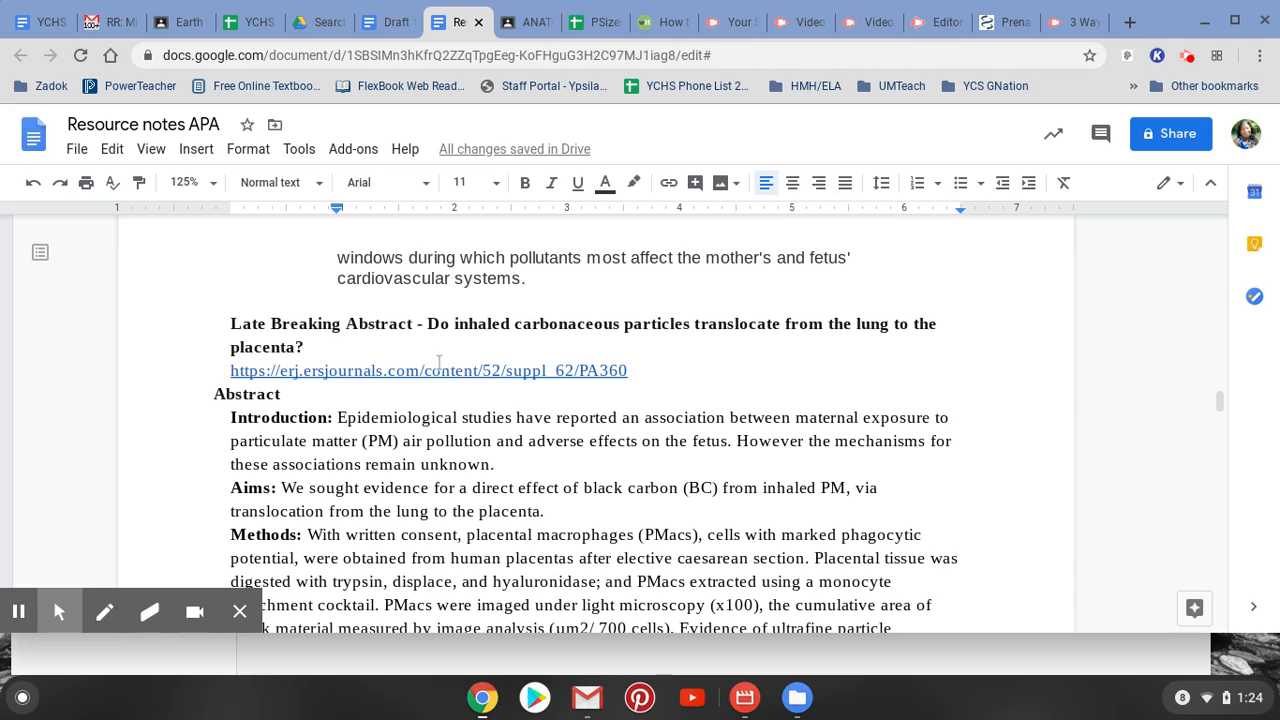
pyautogui.moveTo(230, 371); pyautogui.dragTo(649, 387)
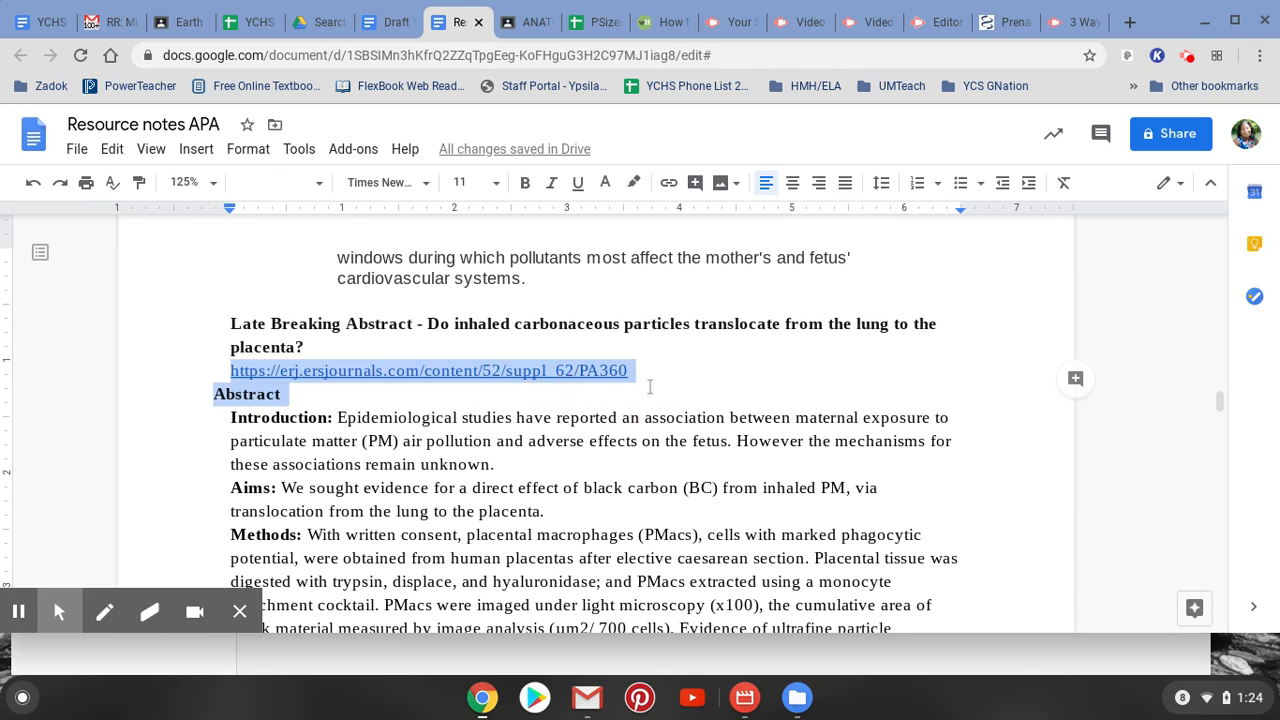
# - Replace the EasyBib journal search in Draft 1 APA Research with the copied link text, run it, and look through the results
pyautogui.click(396, 21)
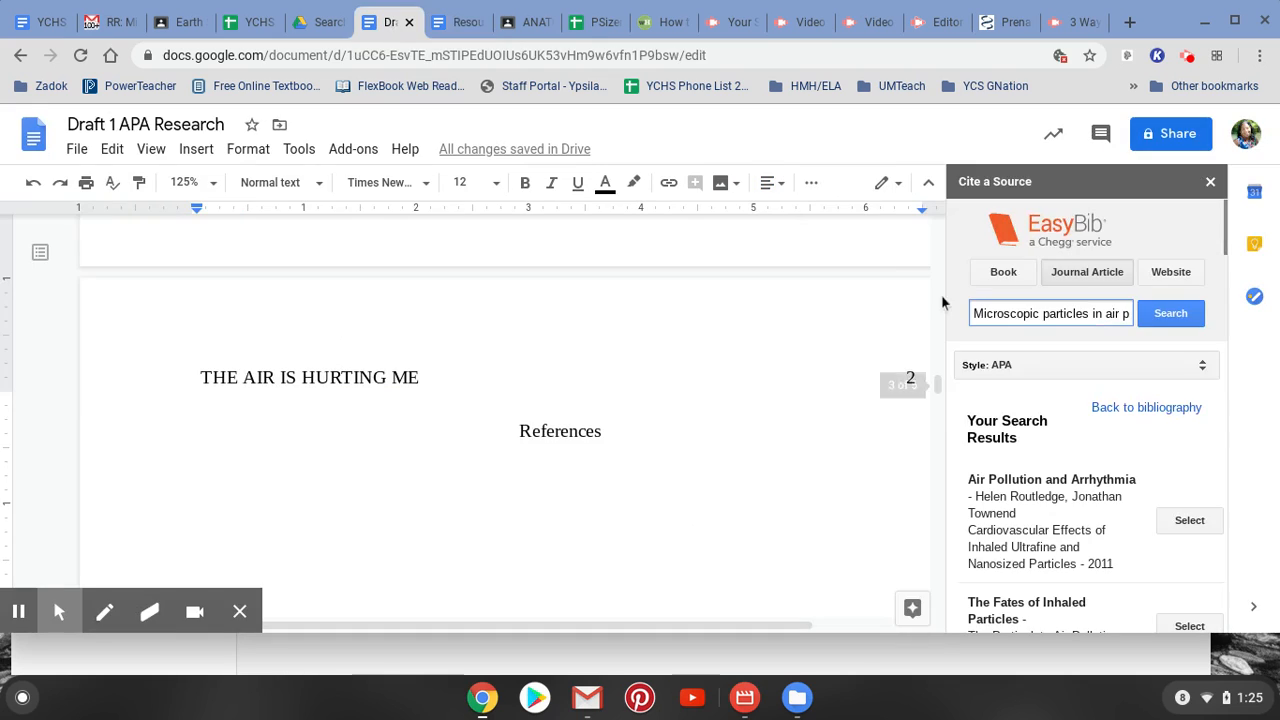
pyautogui.moveTo(976, 311); pyautogui.dragTo(1279, 350)
pyautogui.hotkey('ctrl', 'v')
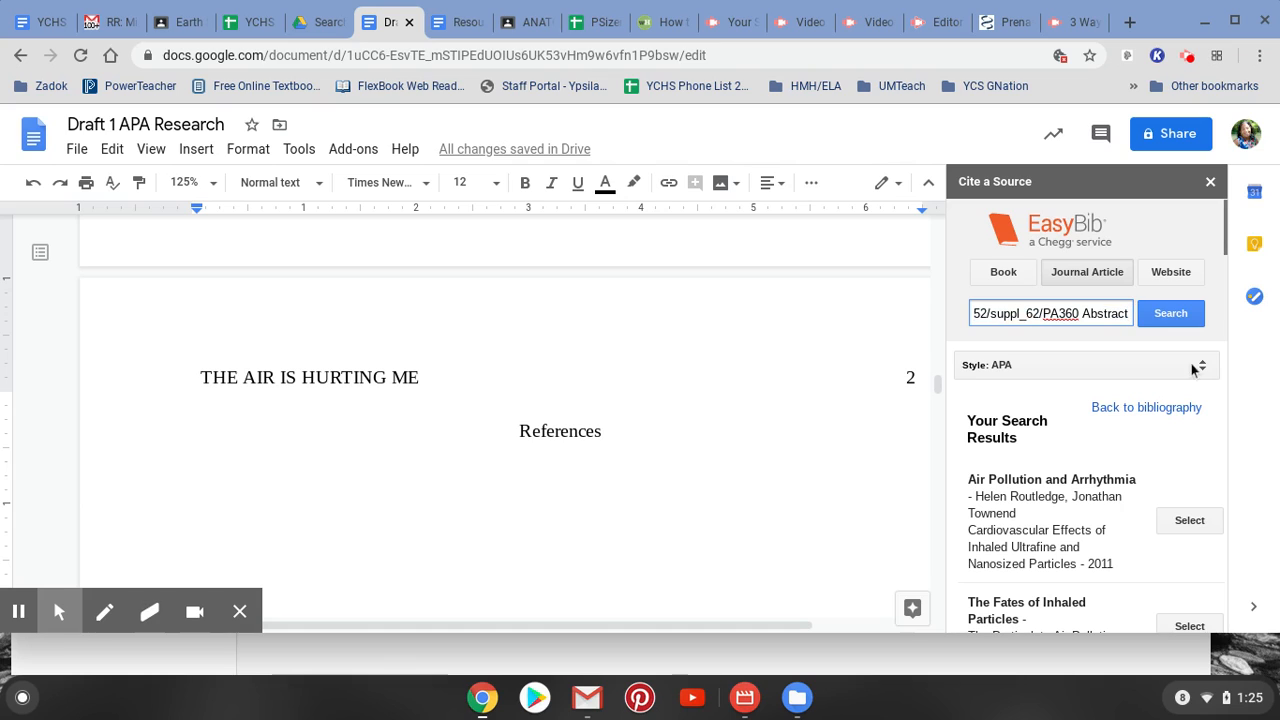
pyautogui.click(1176, 316)
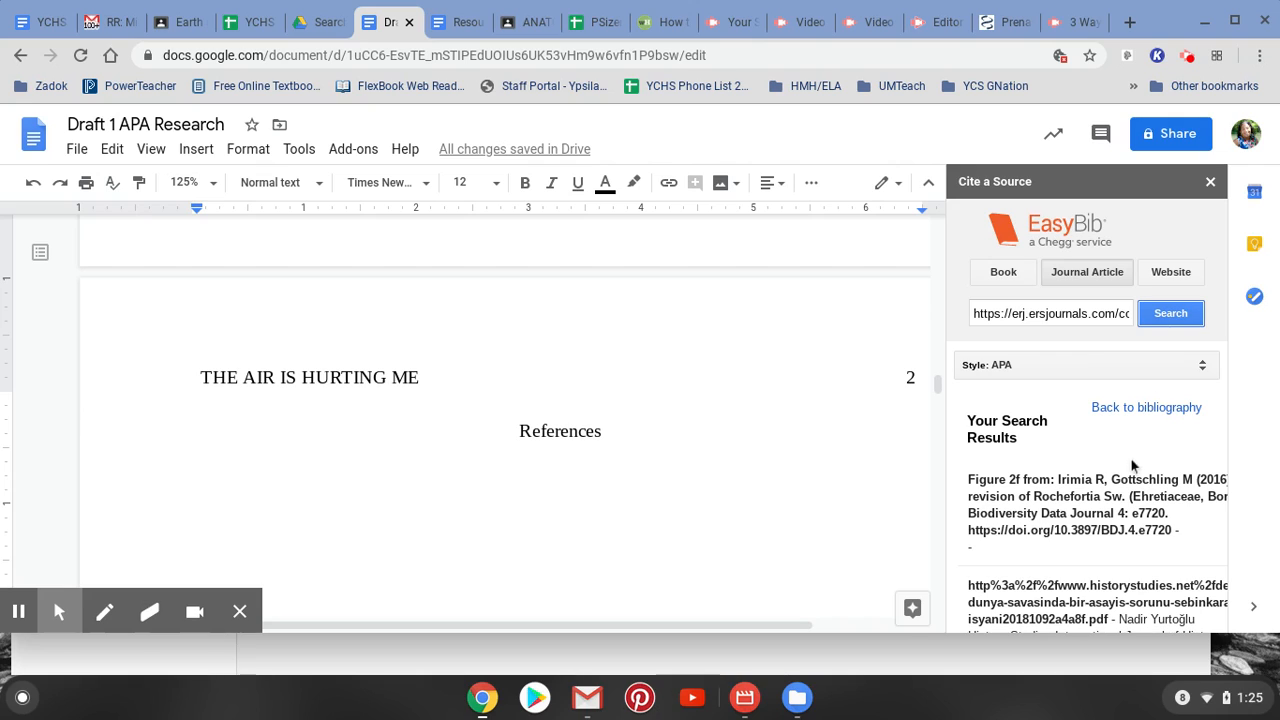
pyautogui.scroll(-3, 1046, 474)
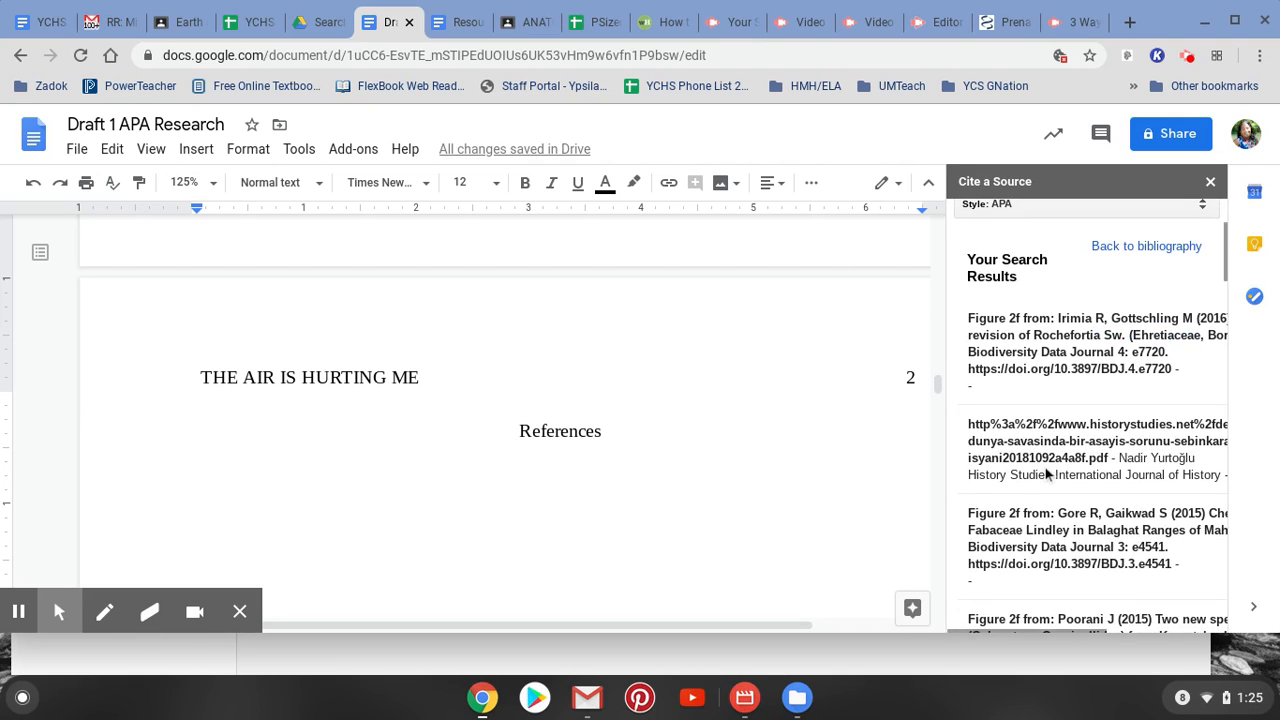
pyautogui.scroll(-5, 1090, 420)
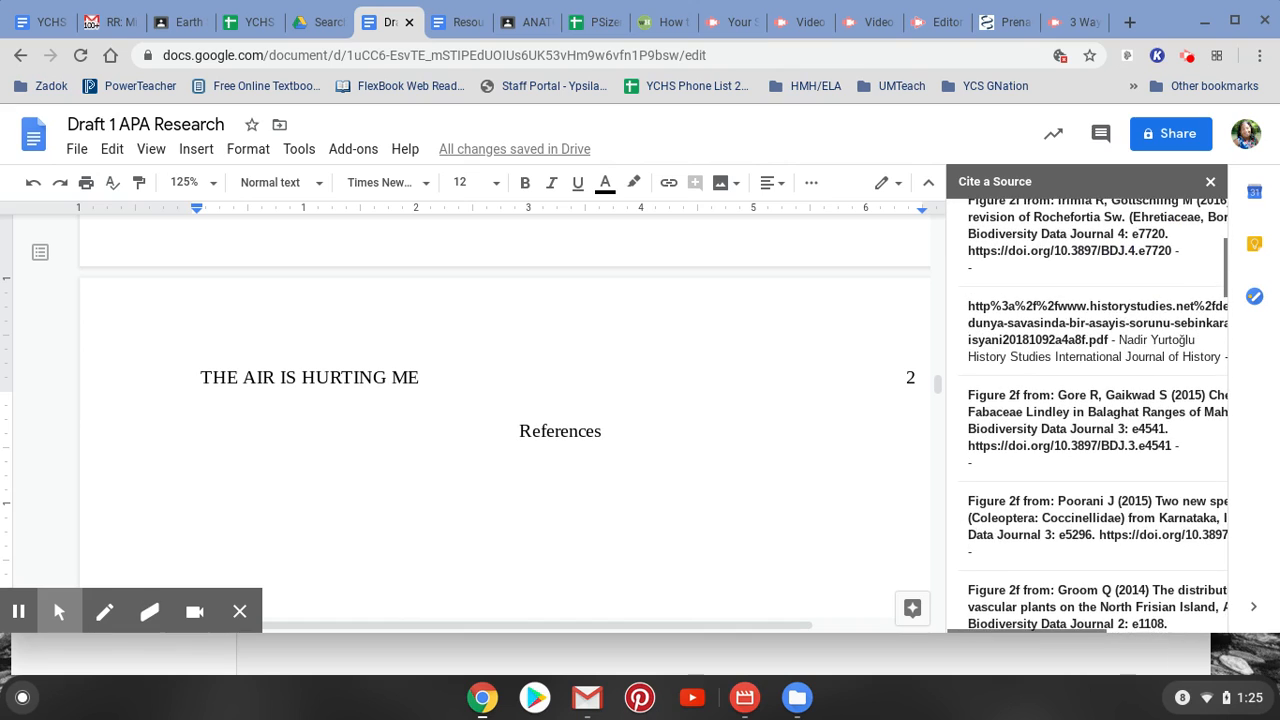
pyautogui.scroll(8, 1033, 346)
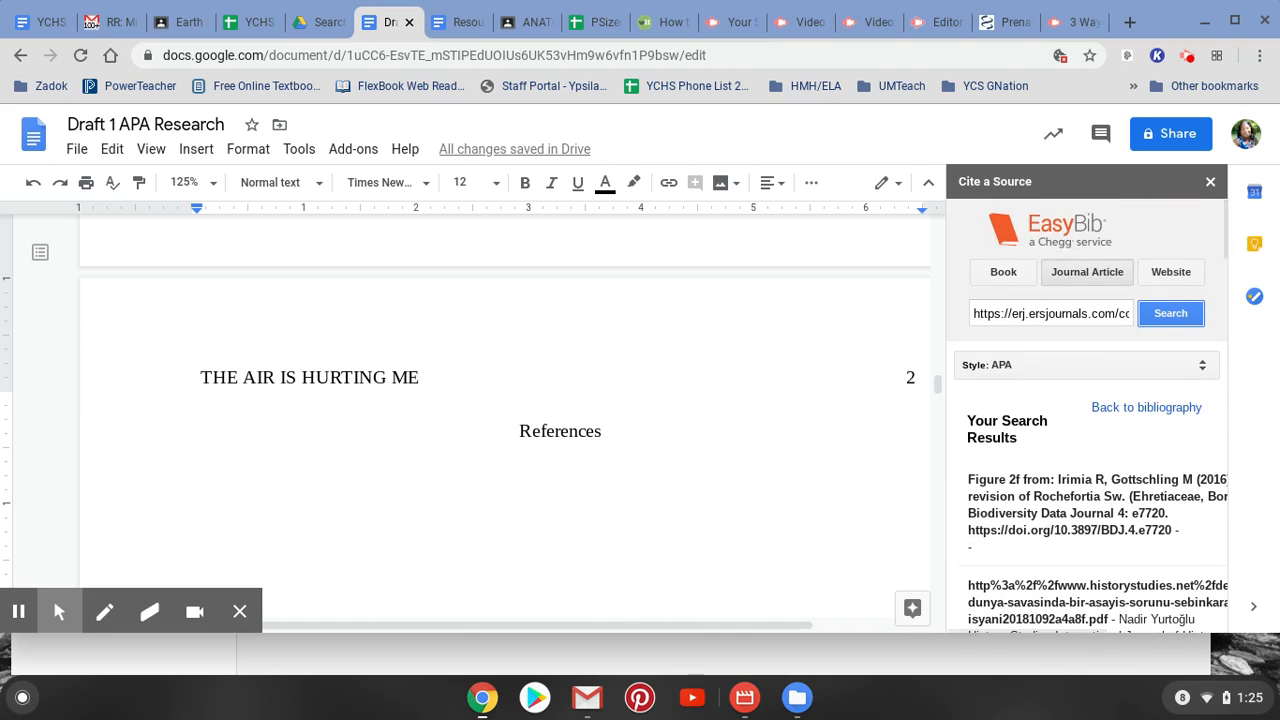
# - Remove the word "Abstract" from the end of the link in the journal article search and run it again
pyautogui.hscroll(4, 1041, 314)
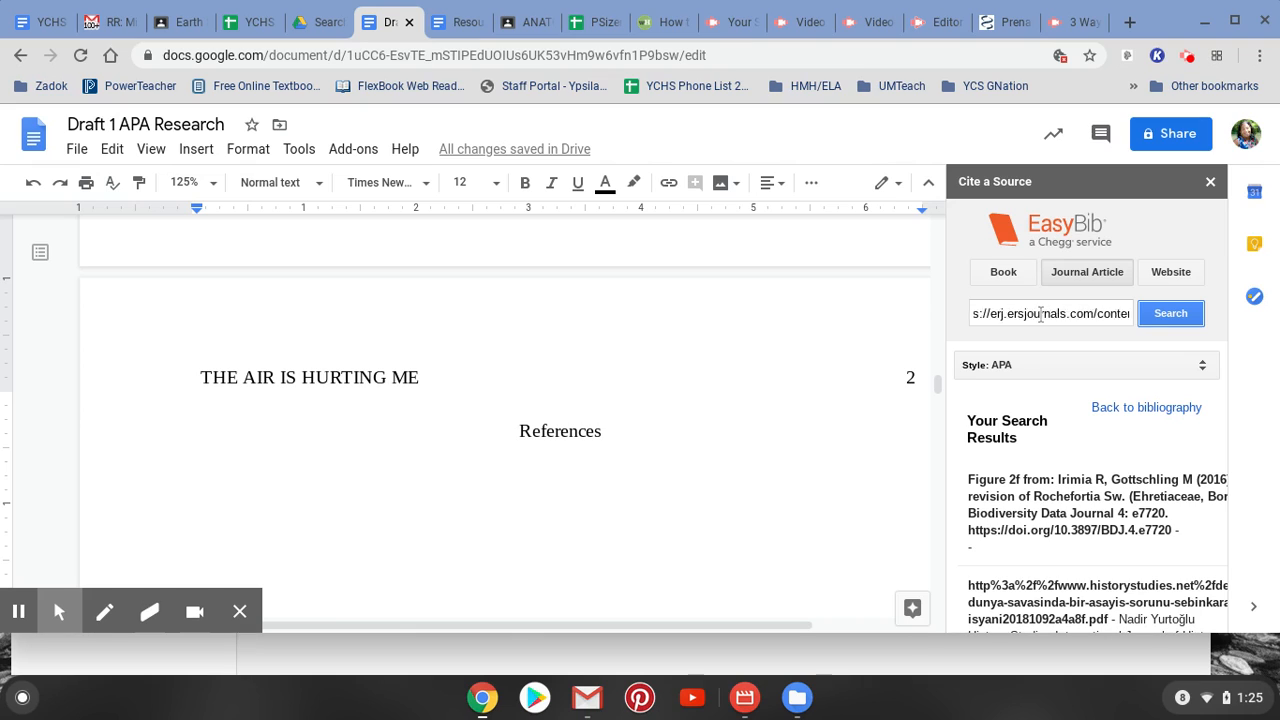
pyautogui.hscroll(-1, 1041, 314)
pyautogui.hscroll(-2, 1080, 313)
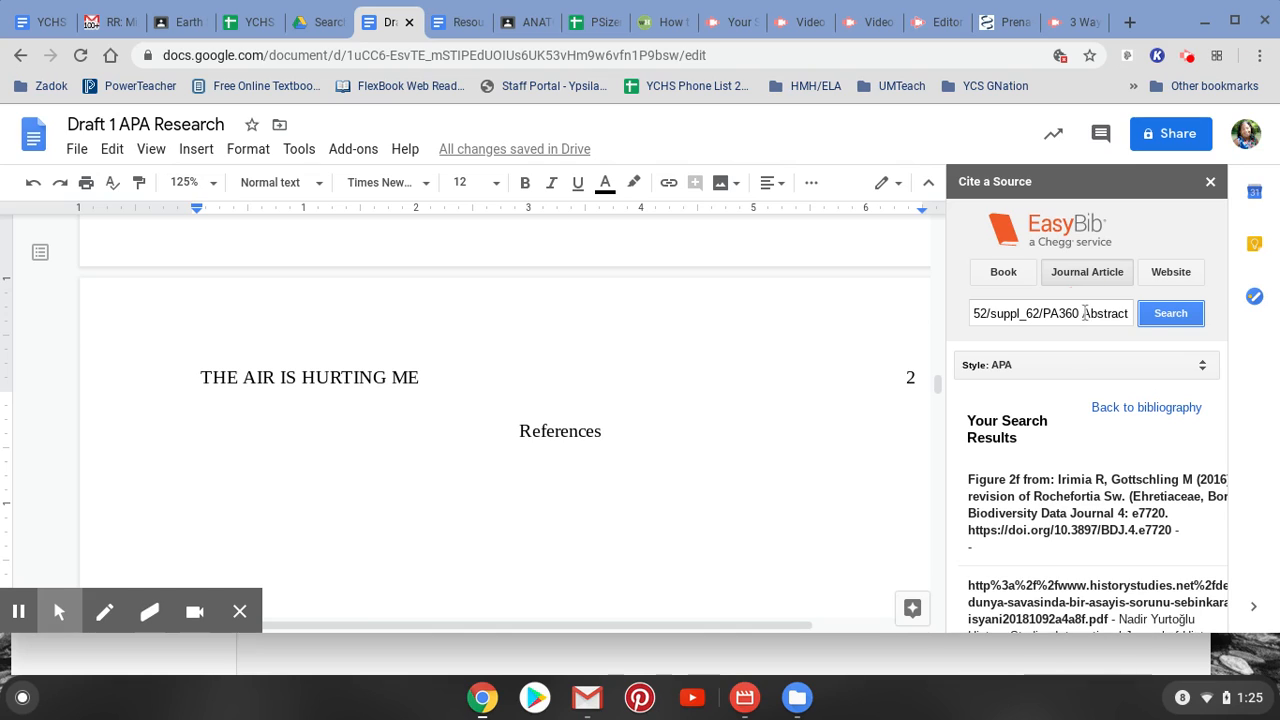
pyautogui.moveTo(1085, 313); pyautogui.dragTo(1162, 320)
pyautogui.press('BackSpace')
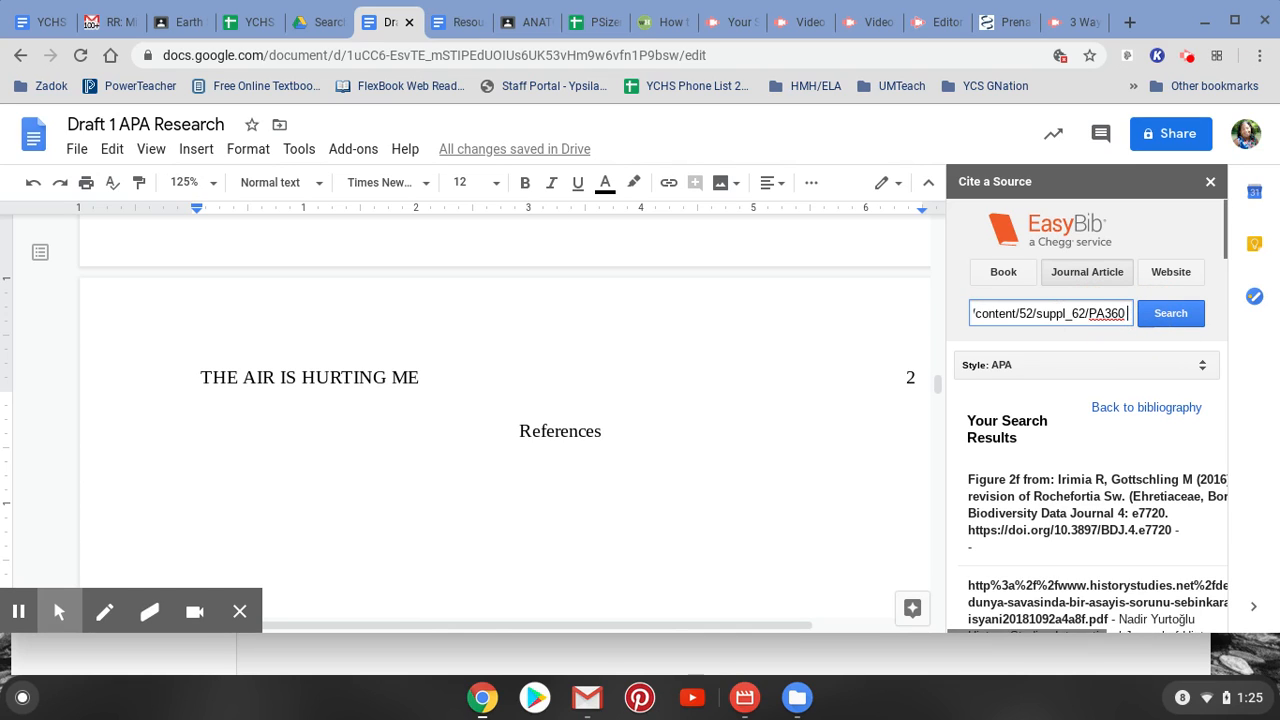
pyautogui.press('Return')
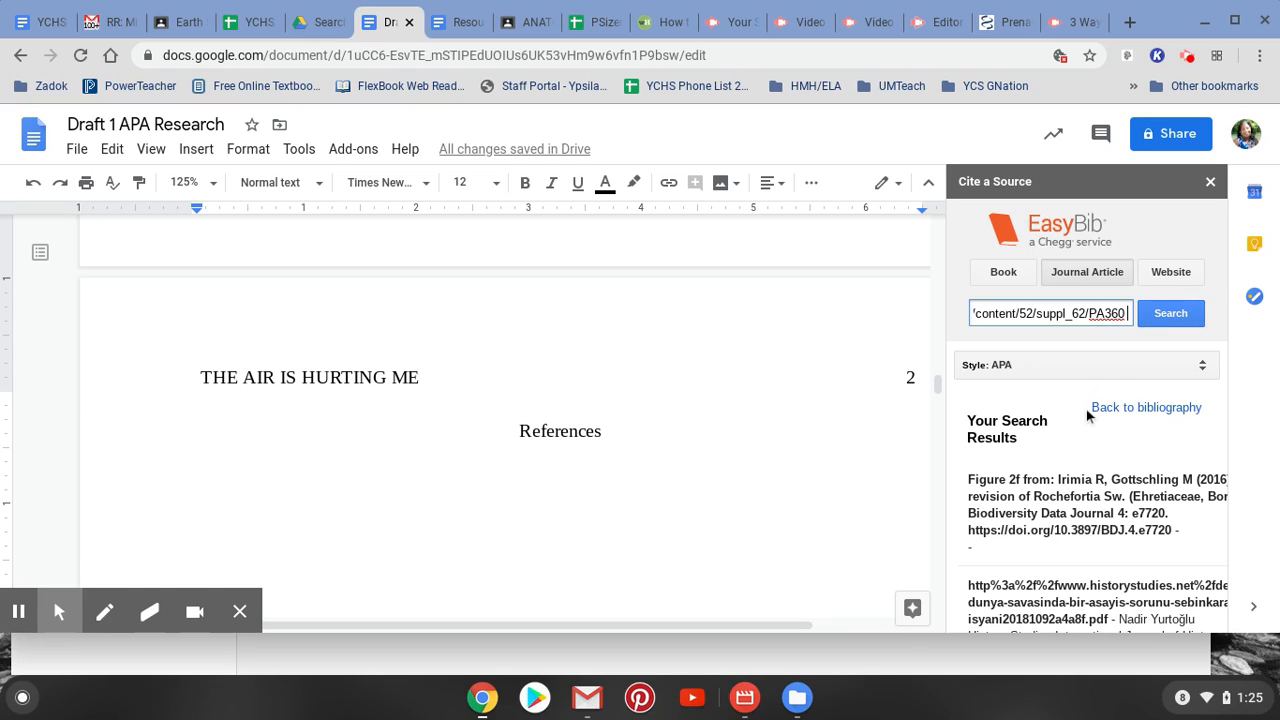
# - Look through the EasyBib journal results for the link ending in 52/suppl_62/PA360
pyautogui.scroll(-8, 1089, 415)
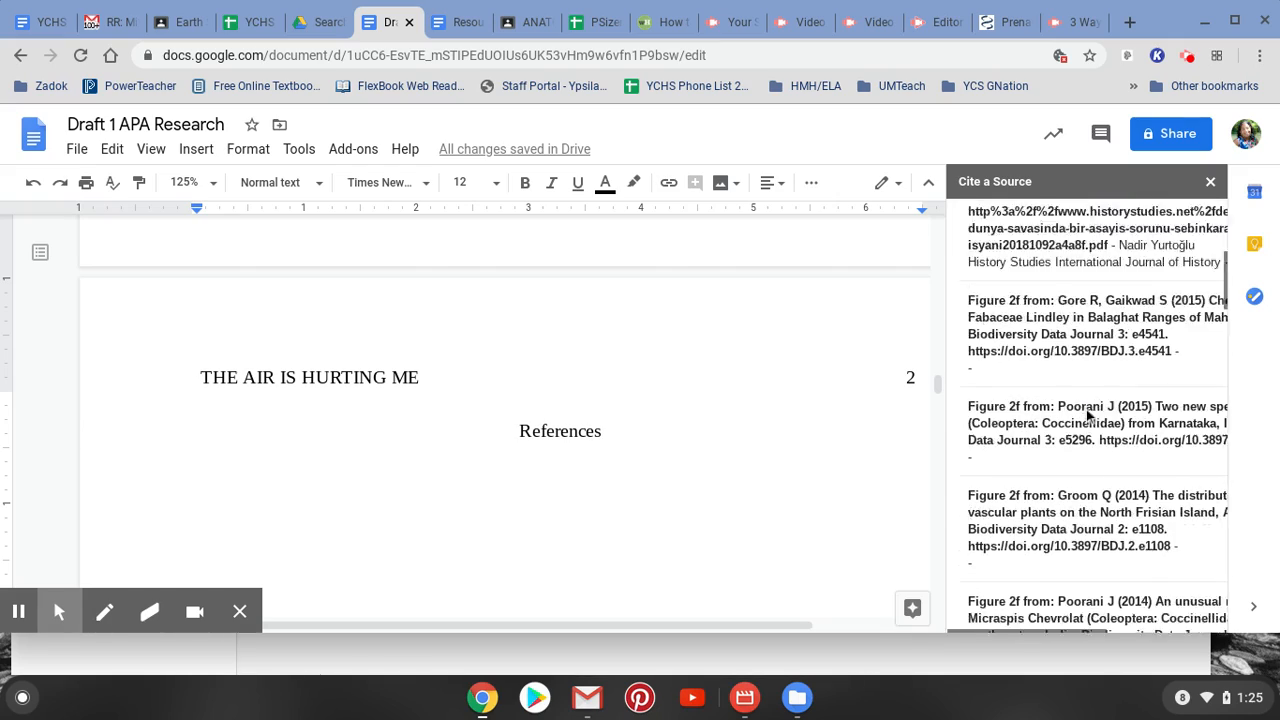
pyautogui.scroll(-10, 1089, 415)
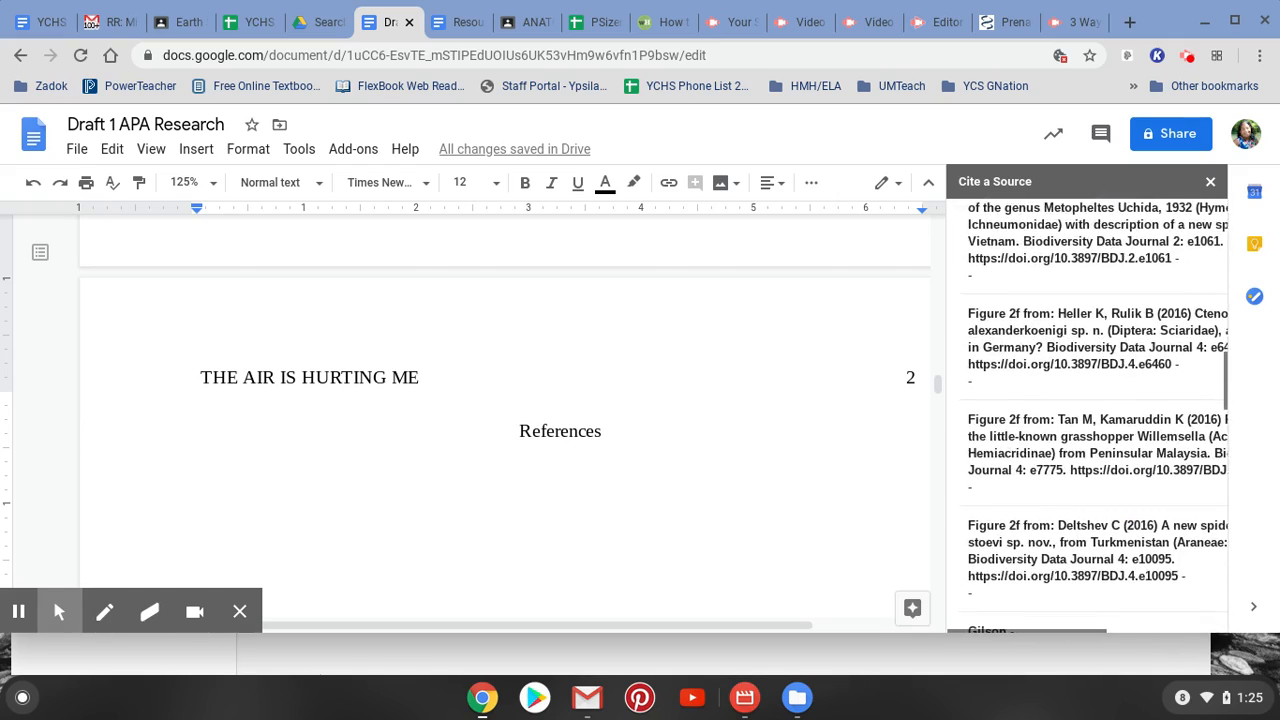
pyautogui.scroll(-8, 1089, 415)
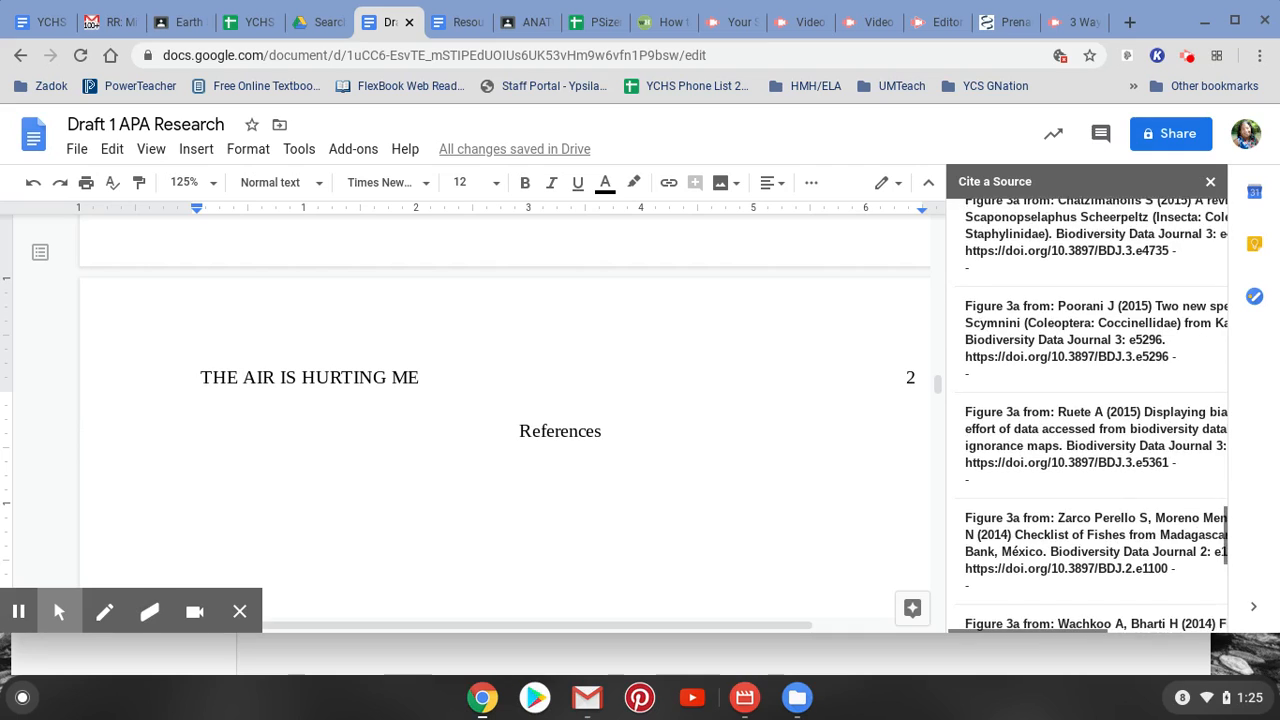
pyautogui.scroll(20, 1089, 415)
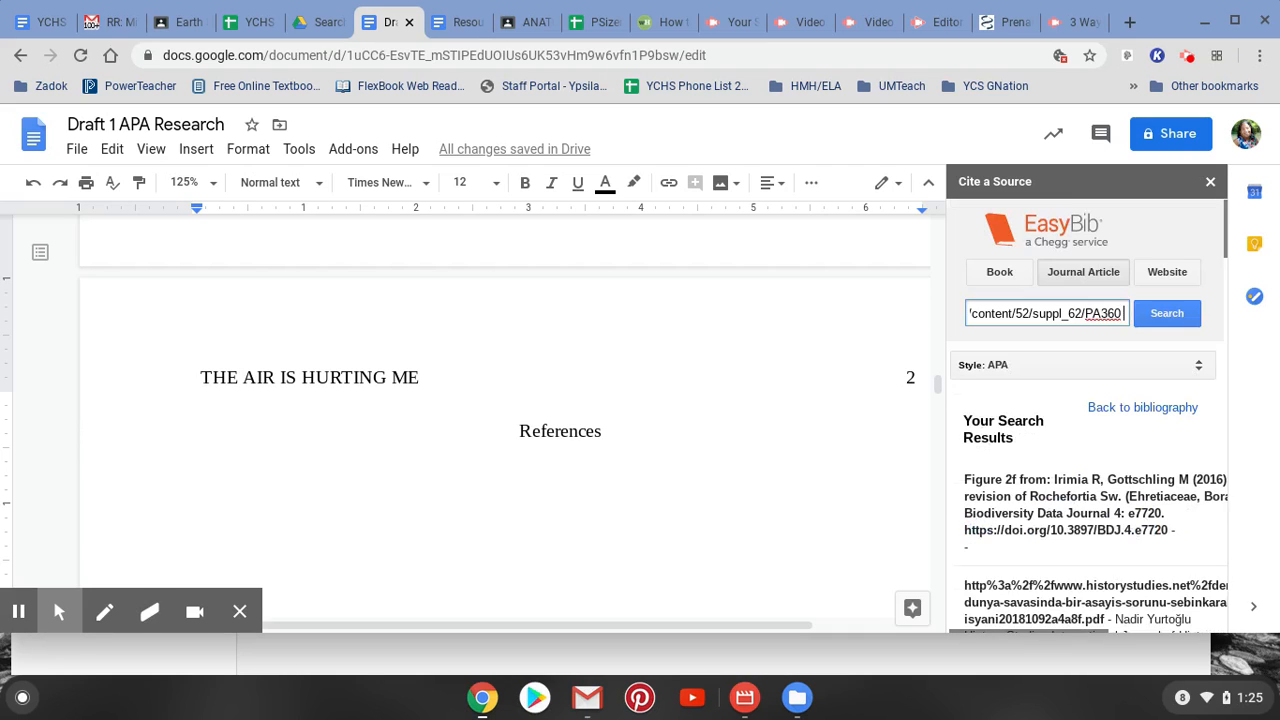
# - In Resource notes APA, copy only the erj.ersjournals.com/content/52/suppl_62/PA360 link, without the "Abstract" heading
pyautogui.click(458, 22)
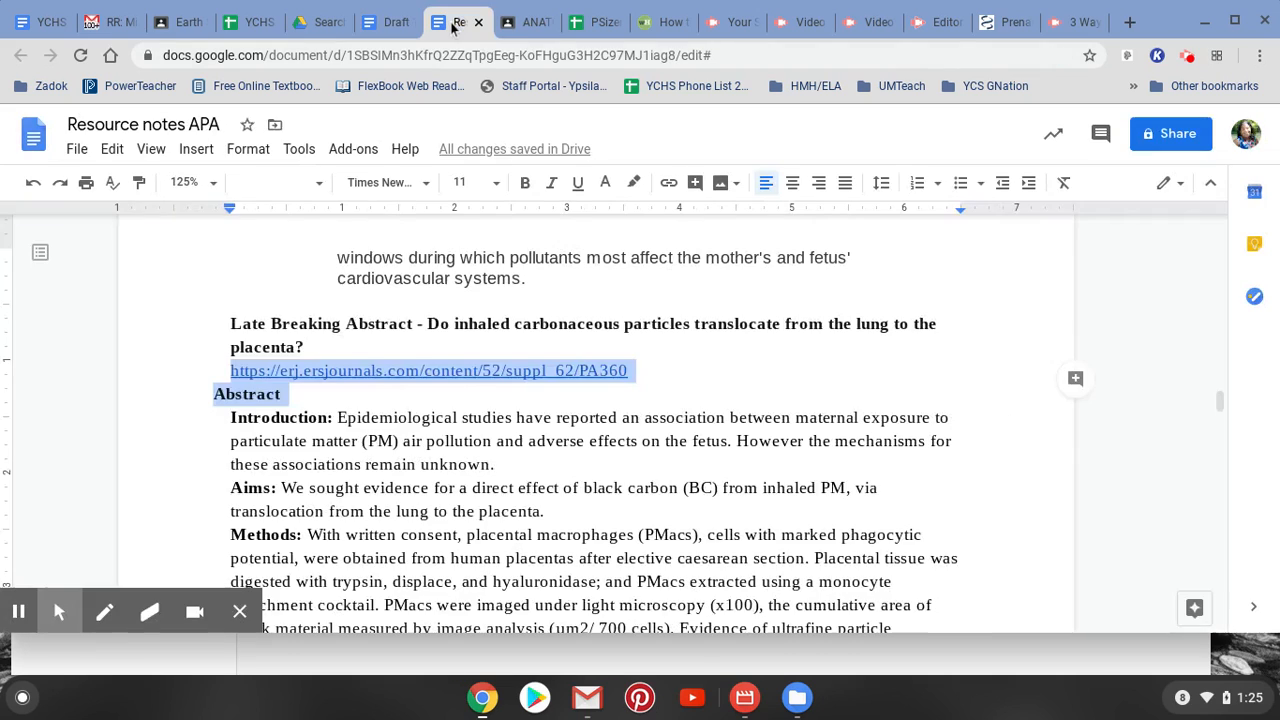
pyautogui.click(772, 357)
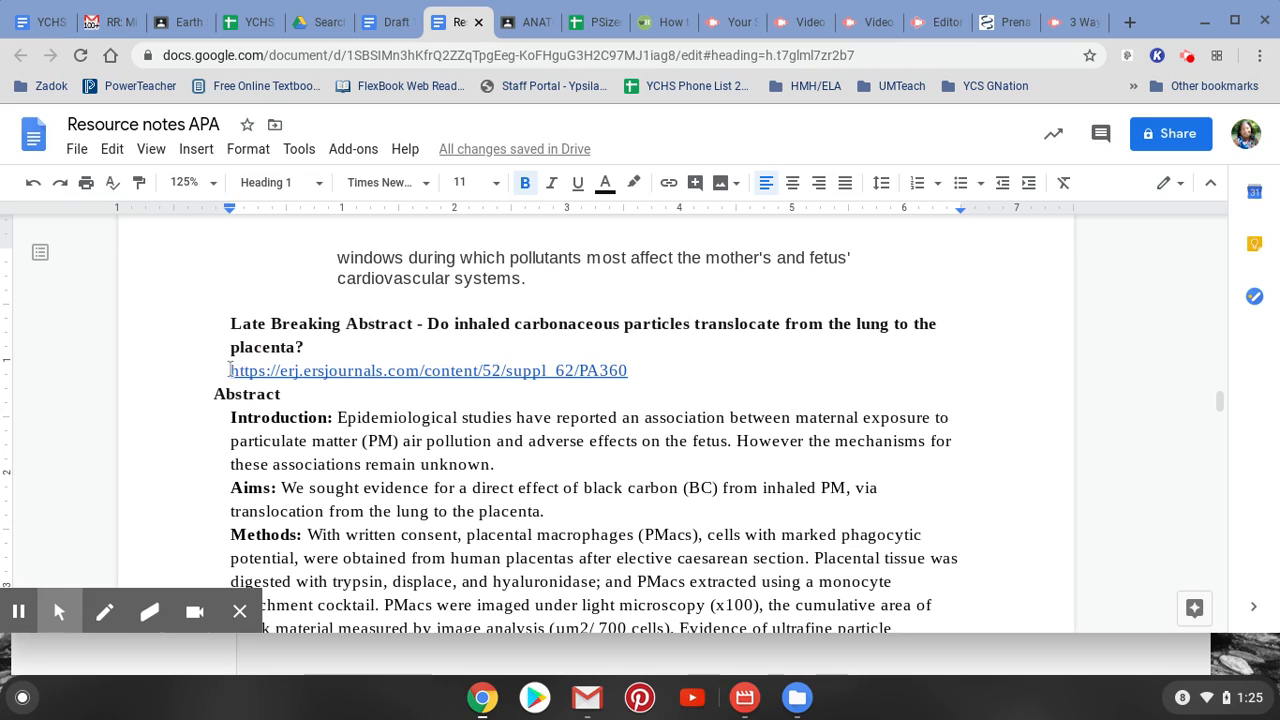
pyautogui.moveTo(232, 371); pyautogui.dragTo(355, 371)
pyautogui.moveTo(456, 362); pyautogui.dragTo(627, 370)
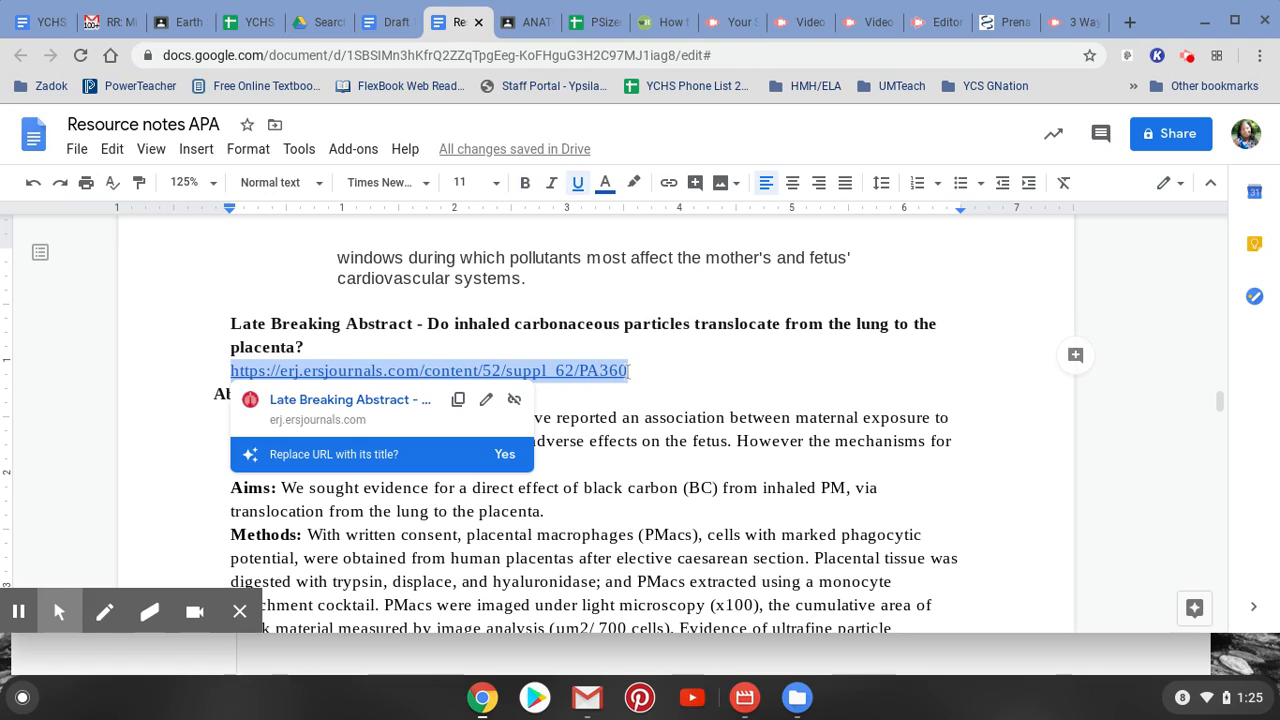
# - Replace the EasyBib journal search in Draft 1 APA Research with the copied PA360 link, run it, and look through the results
pyautogui.click(390, 22)
pyautogui.moveTo(971, 314); pyautogui.dragTo(1279, 321)
pyautogui.press('BackSpace')
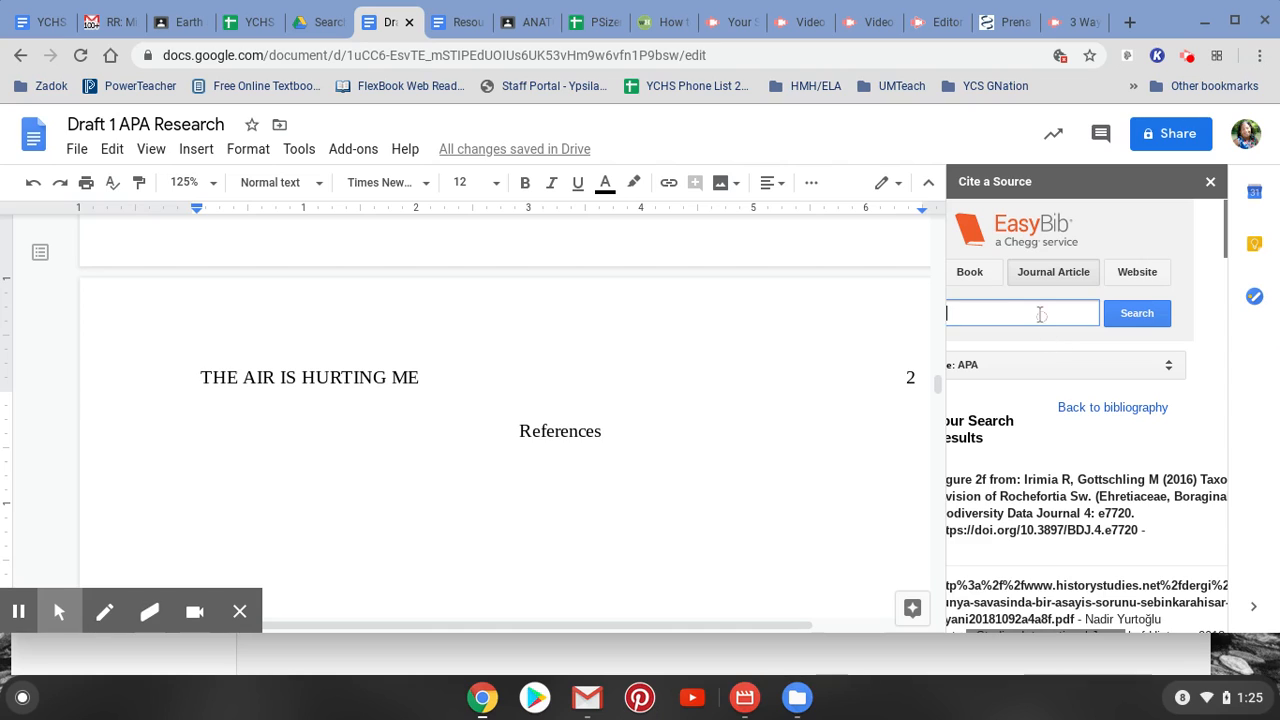
pyautogui.press('BackSpace')
pyautogui.hscroll(-1, 1086, 316)
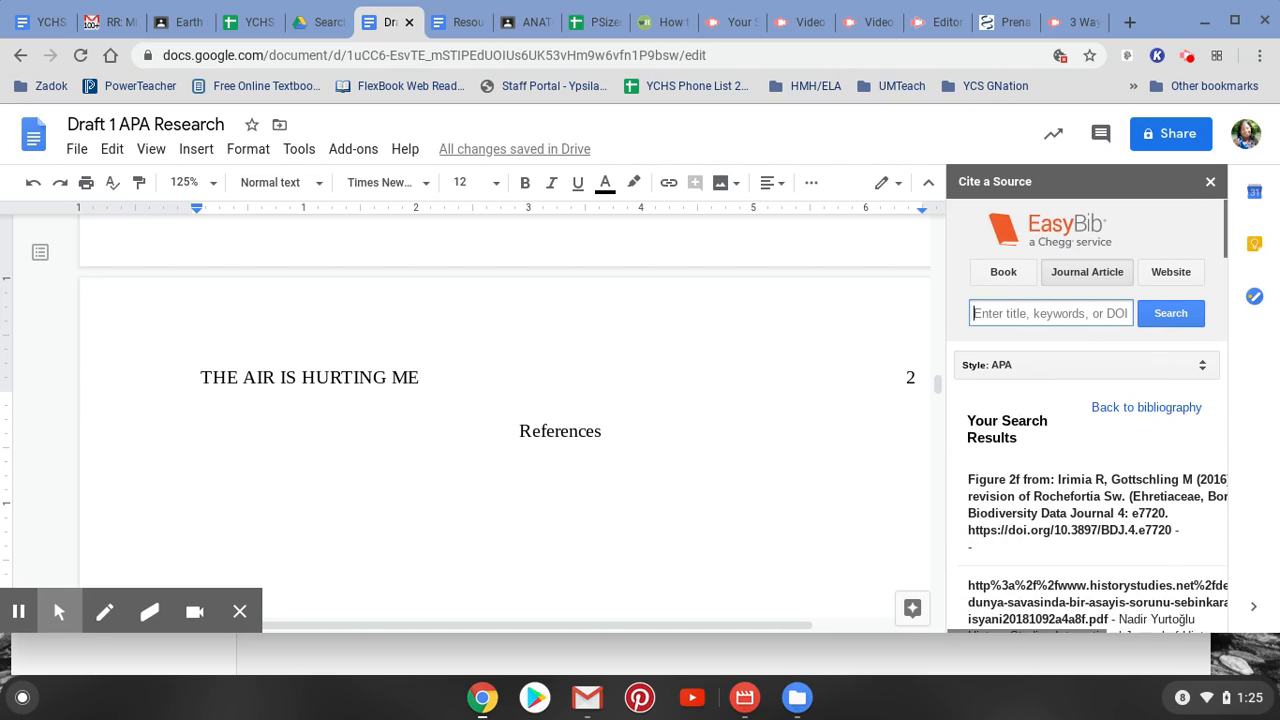
pyautogui.hotkey('ctrl', 'v')
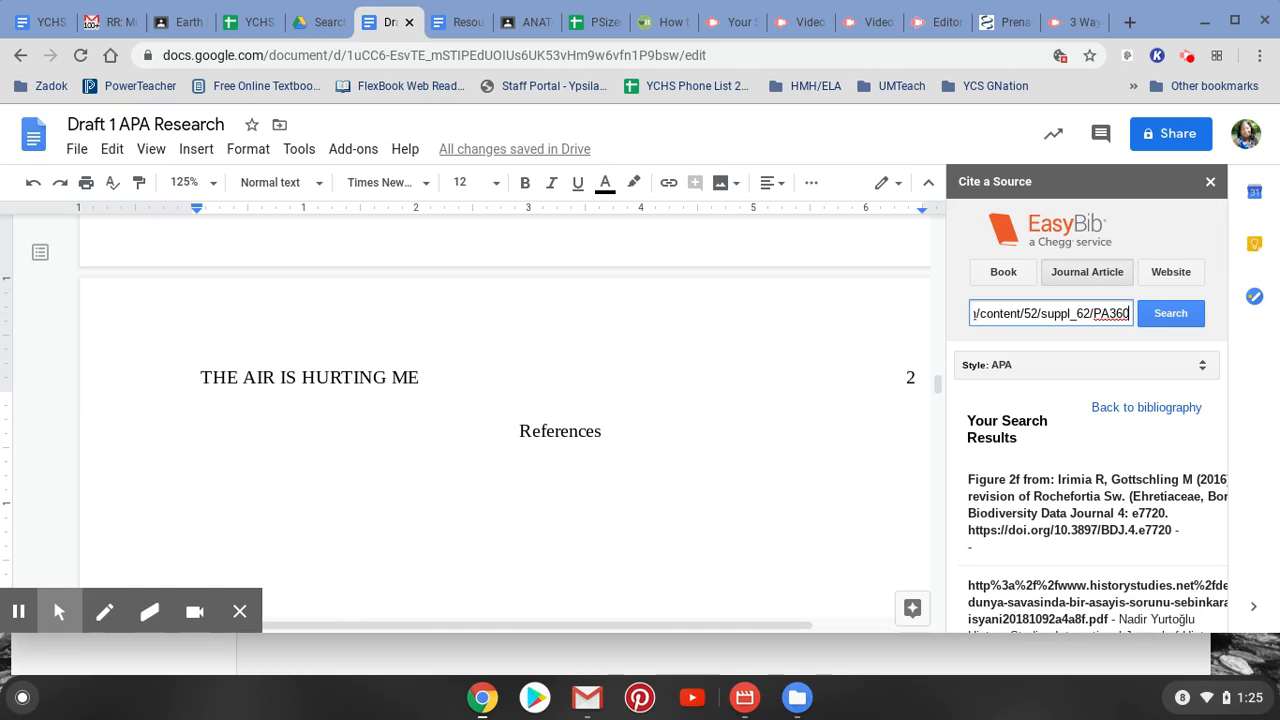
pyautogui.click(1166, 316)
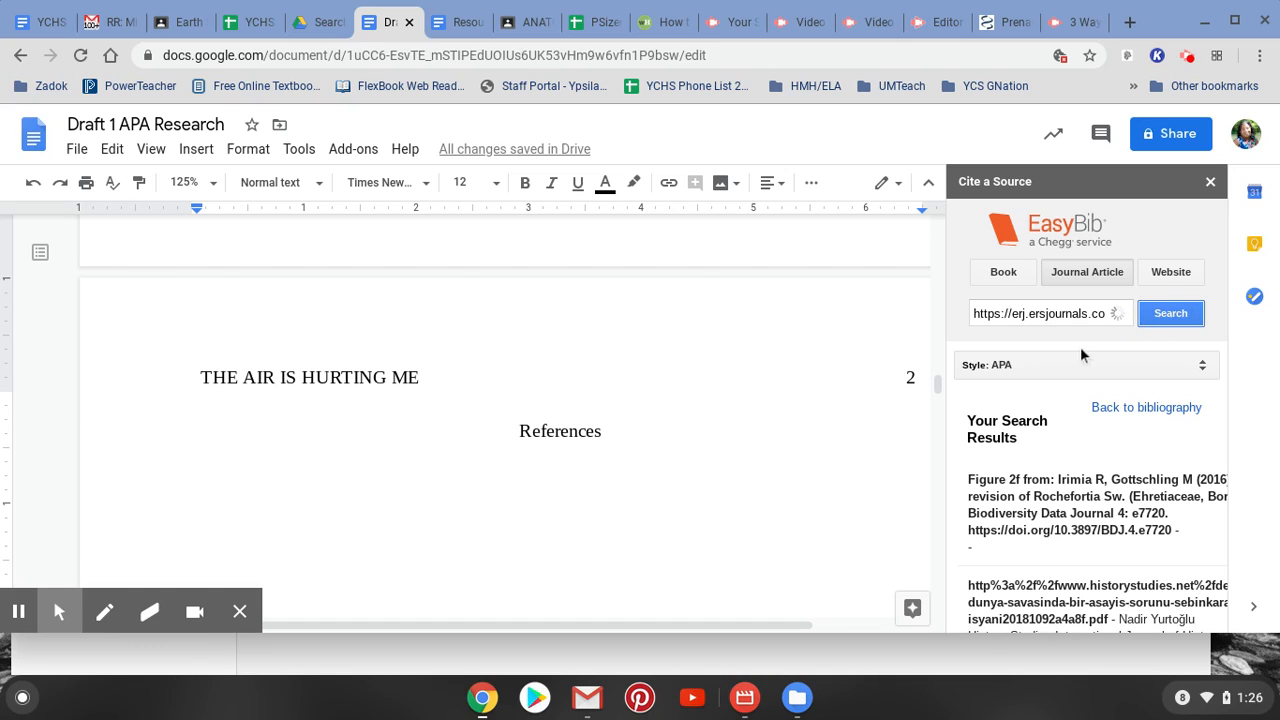
pyautogui.scroll(-2, 1056, 354)
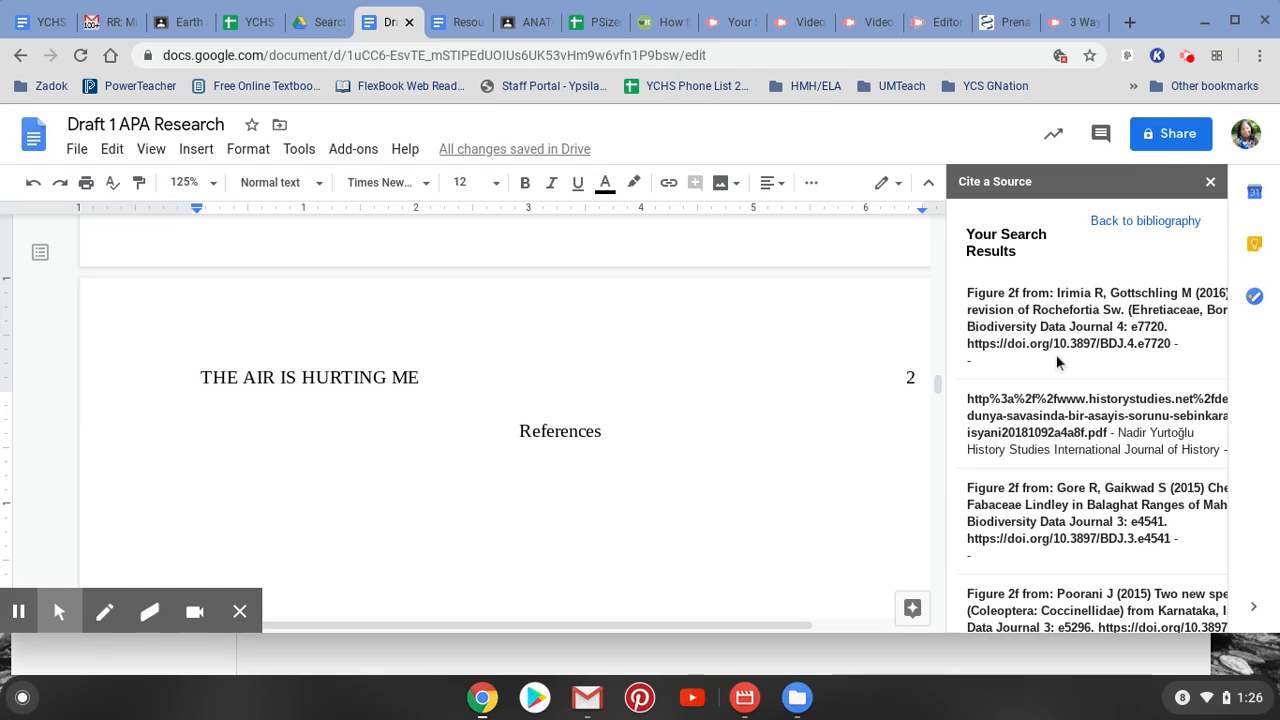
pyautogui.scroll(2, 1056, 354)
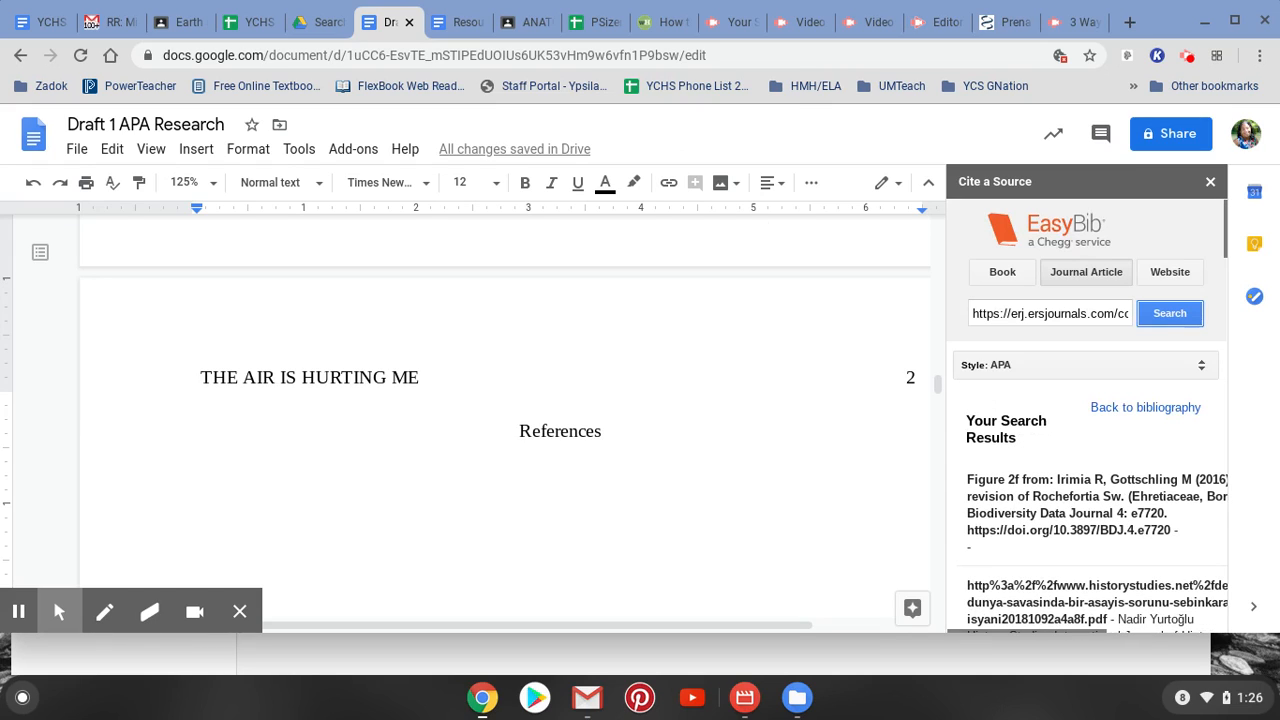
# - In Resource notes APA, copy the "Cite this article as" text, from European Respiratory Journal 2018 through DOI 10.1183/13993003.congress-2018.PA360
pyautogui.click(465, 22)
pyautogui.scroll(-4, 477, 460)
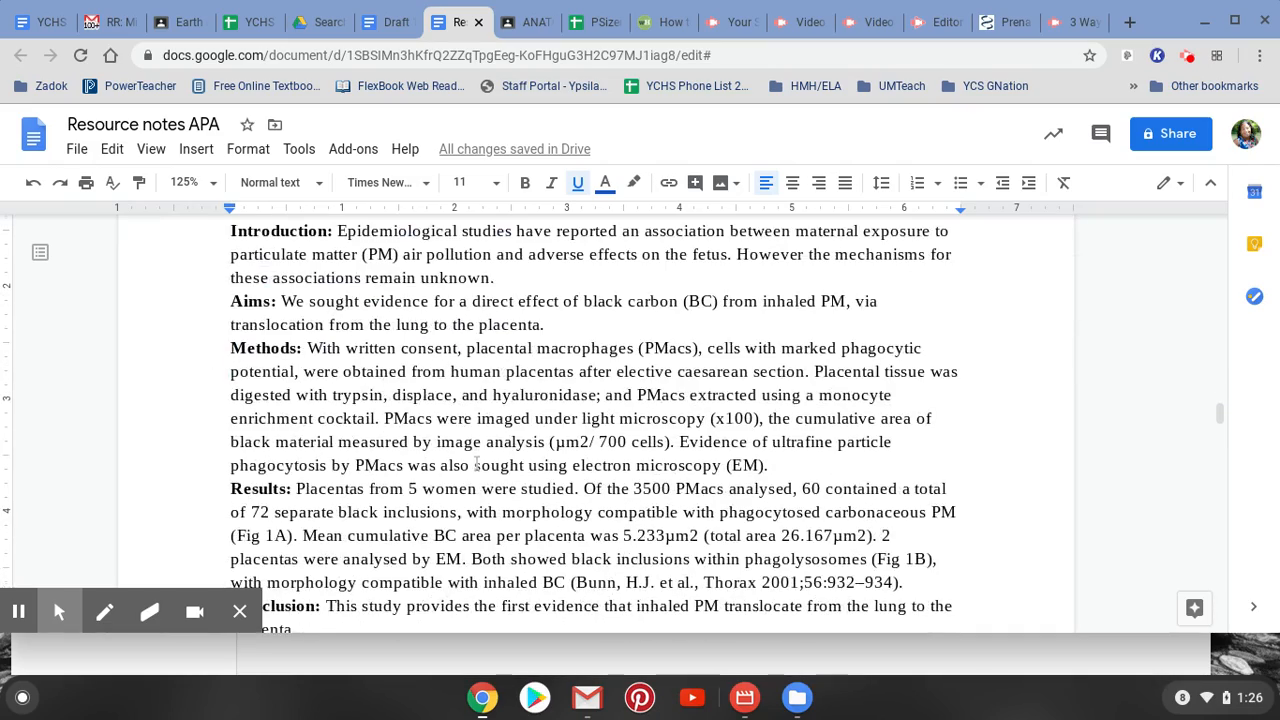
pyautogui.scroll(-3, 477, 462)
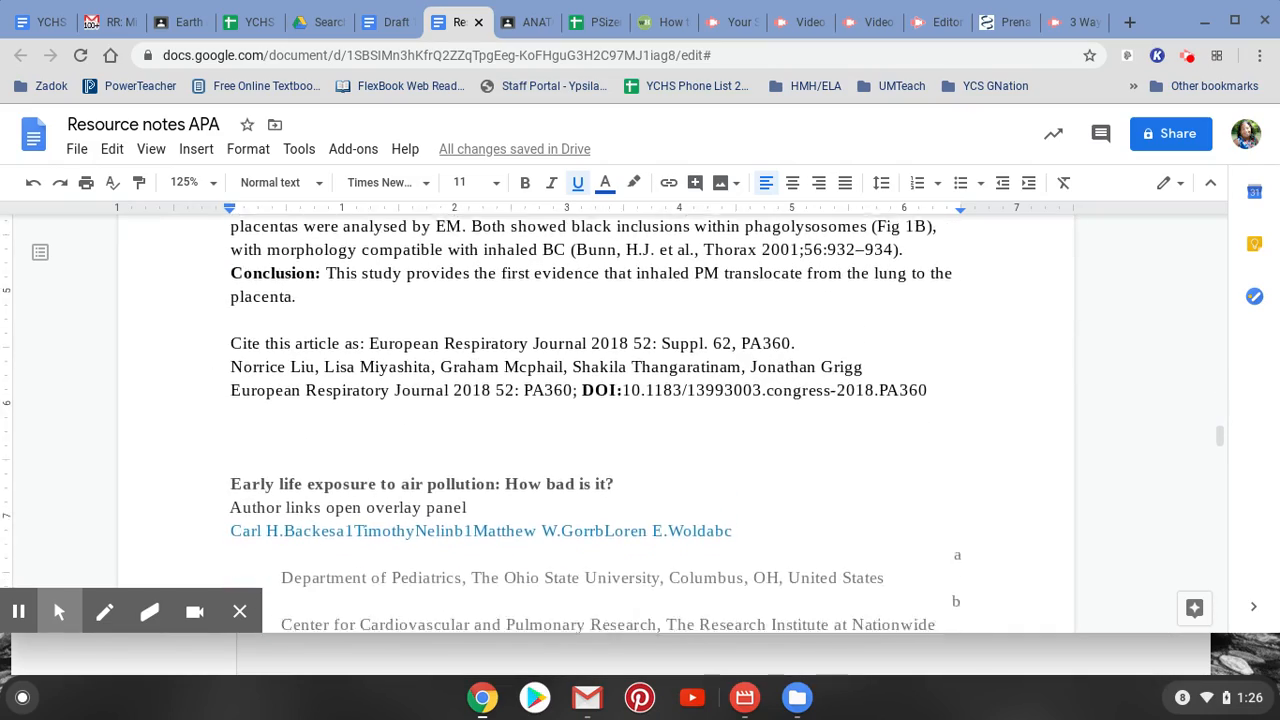
pyautogui.click(420, 430)
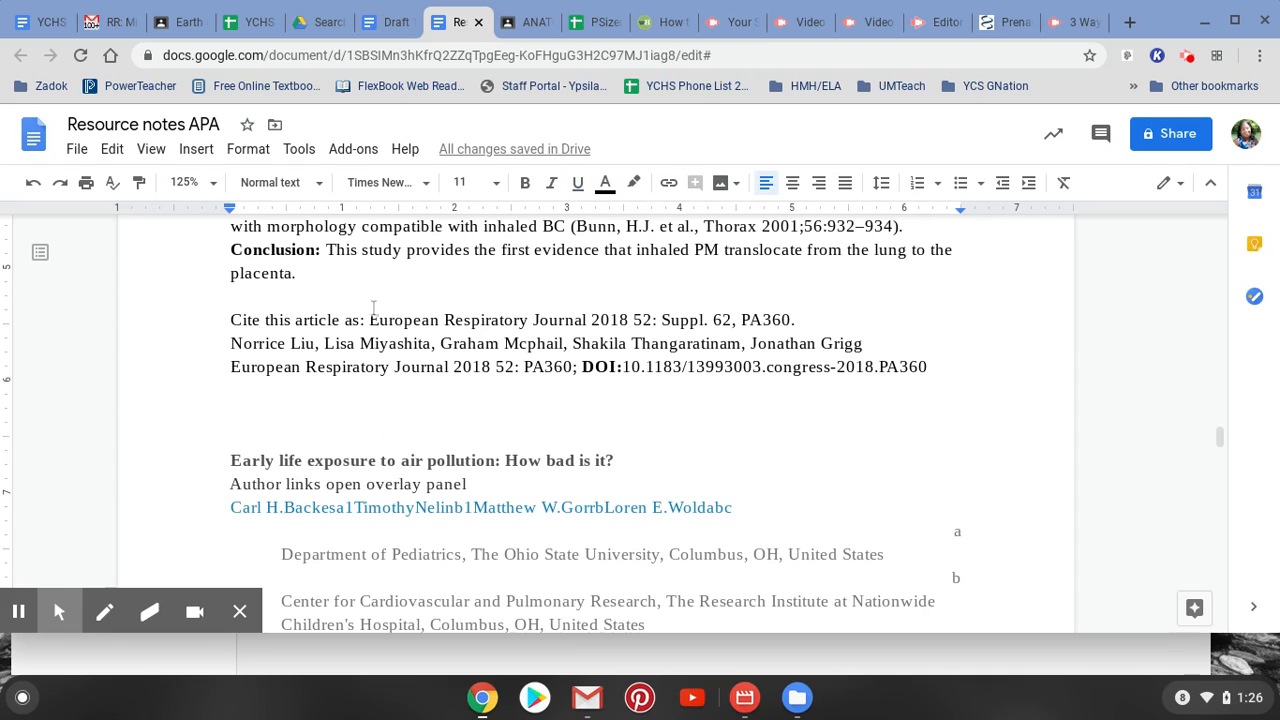
pyautogui.moveTo(370, 319); pyautogui.dragTo(529, 399)
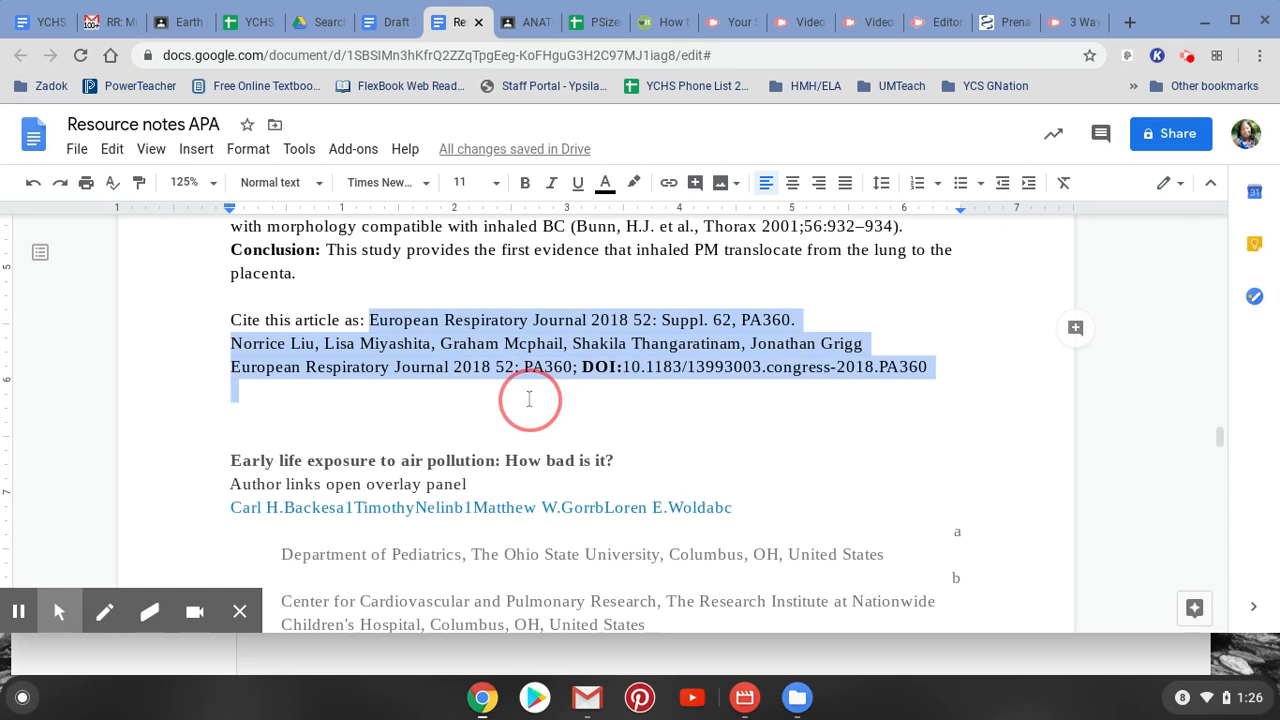
# - In Draft 1 APA Research, search EasyBib journal articles for the copied citation text and select the Late Breaking Abstract article on inhaled carbonaceous particles
pyautogui.click(395, 21)
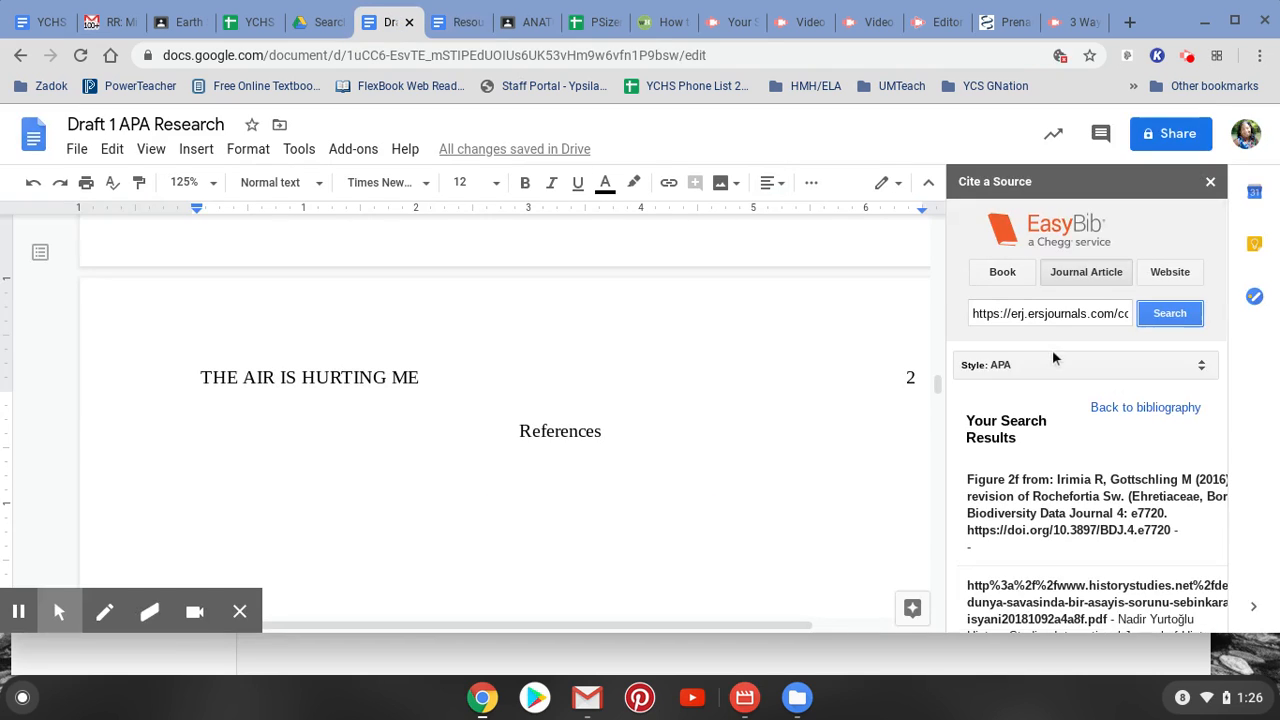
pyautogui.click(982, 316)
pyautogui.moveTo(976, 316); pyautogui.dragTo(1279, 352)
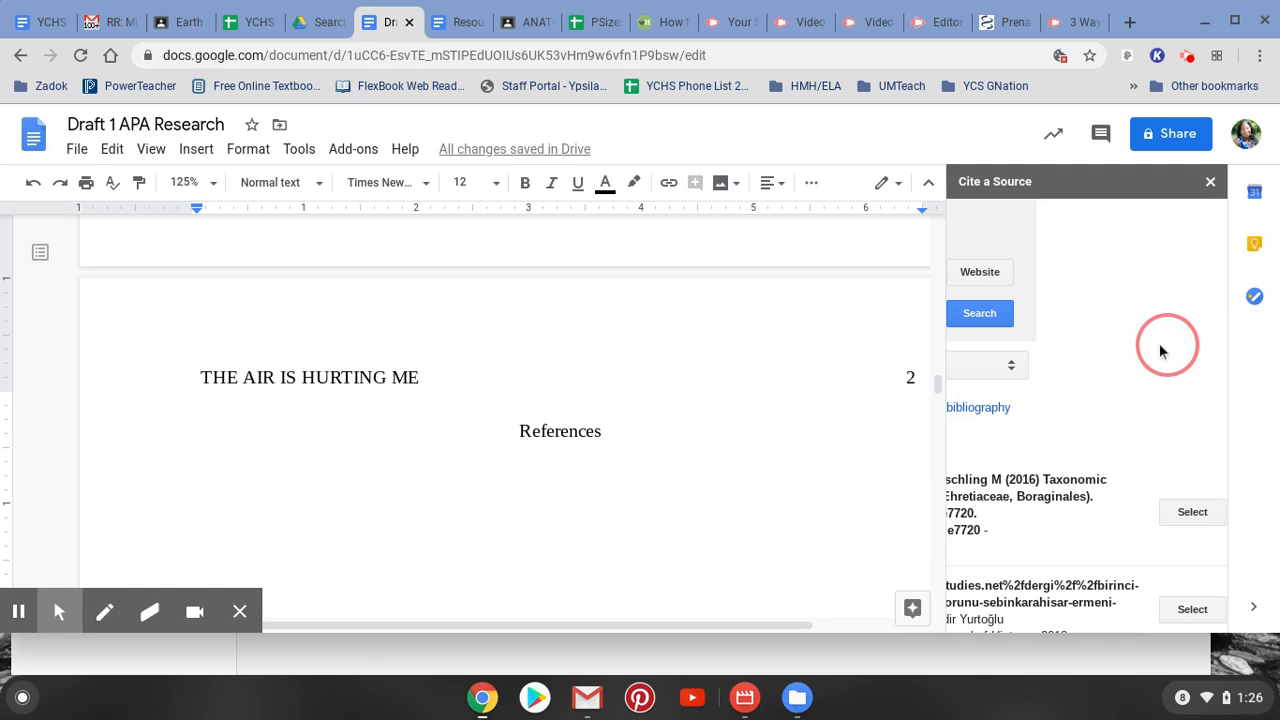
pyautogui.press('BackSpace')
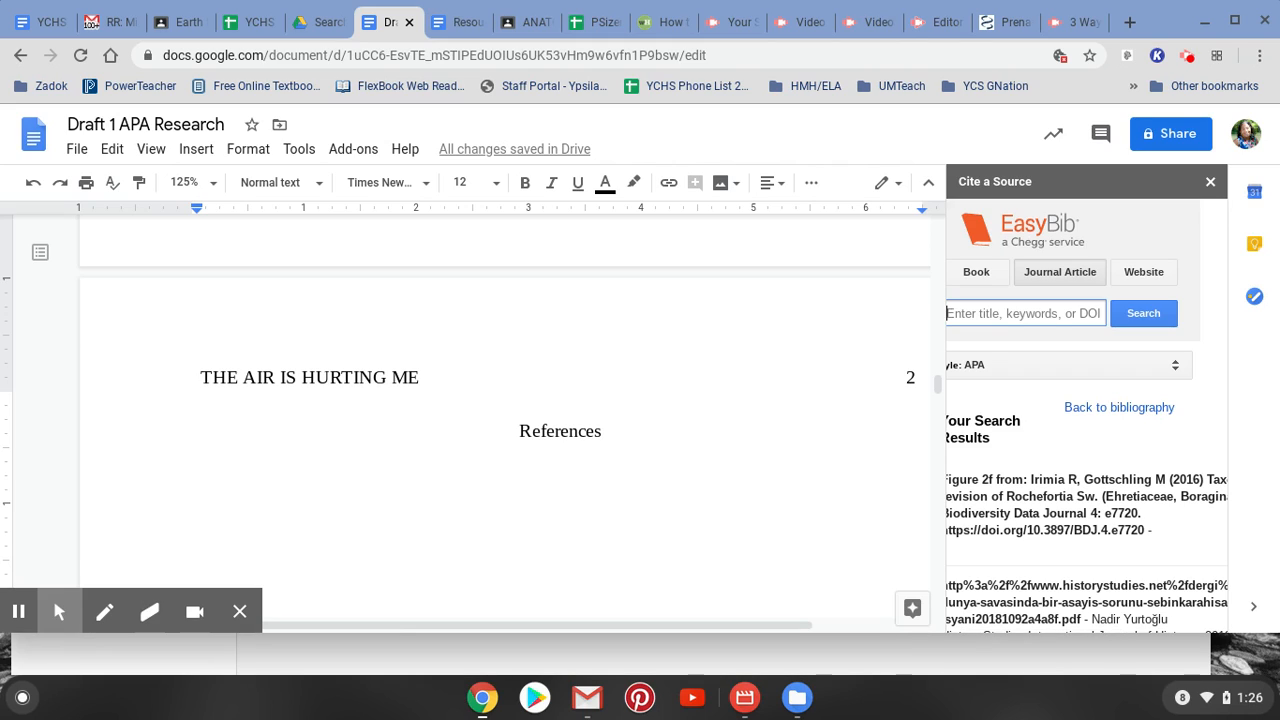
pyautogui.hotkey('ctrl', 'v')
pyautogui.click(1151, 321)
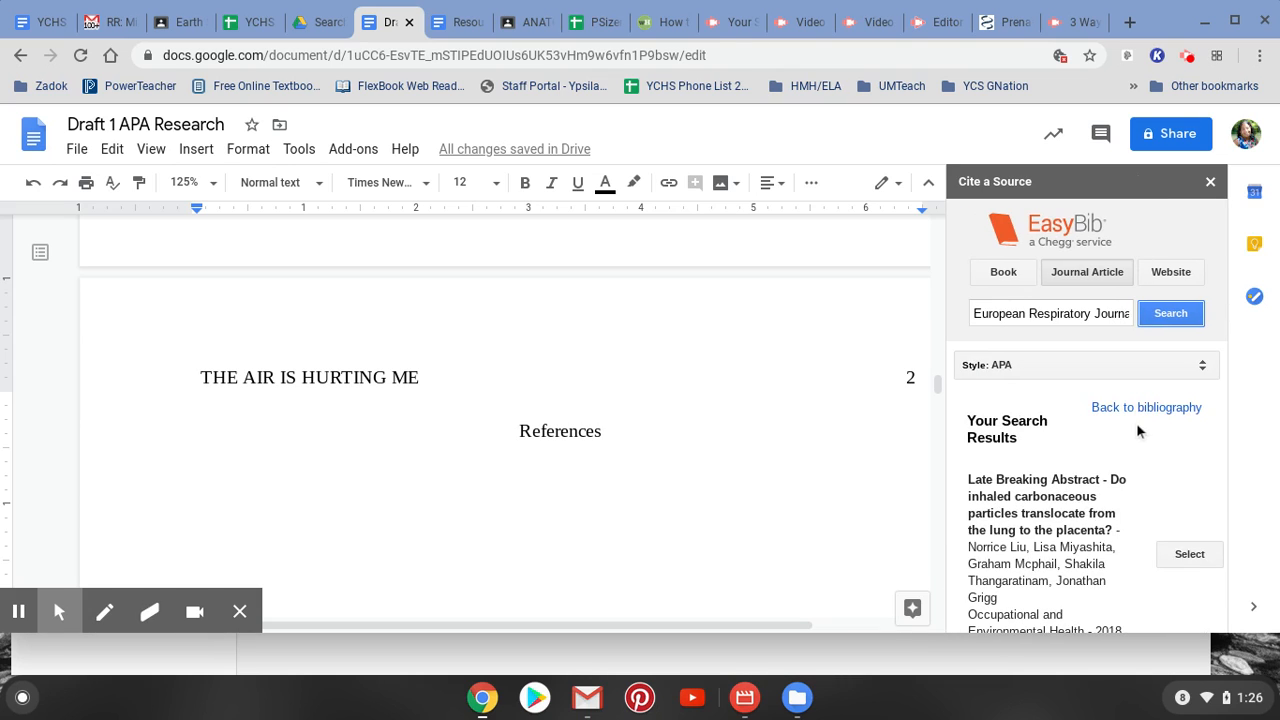
pyautogui.scroll(-2, 1136, 422)
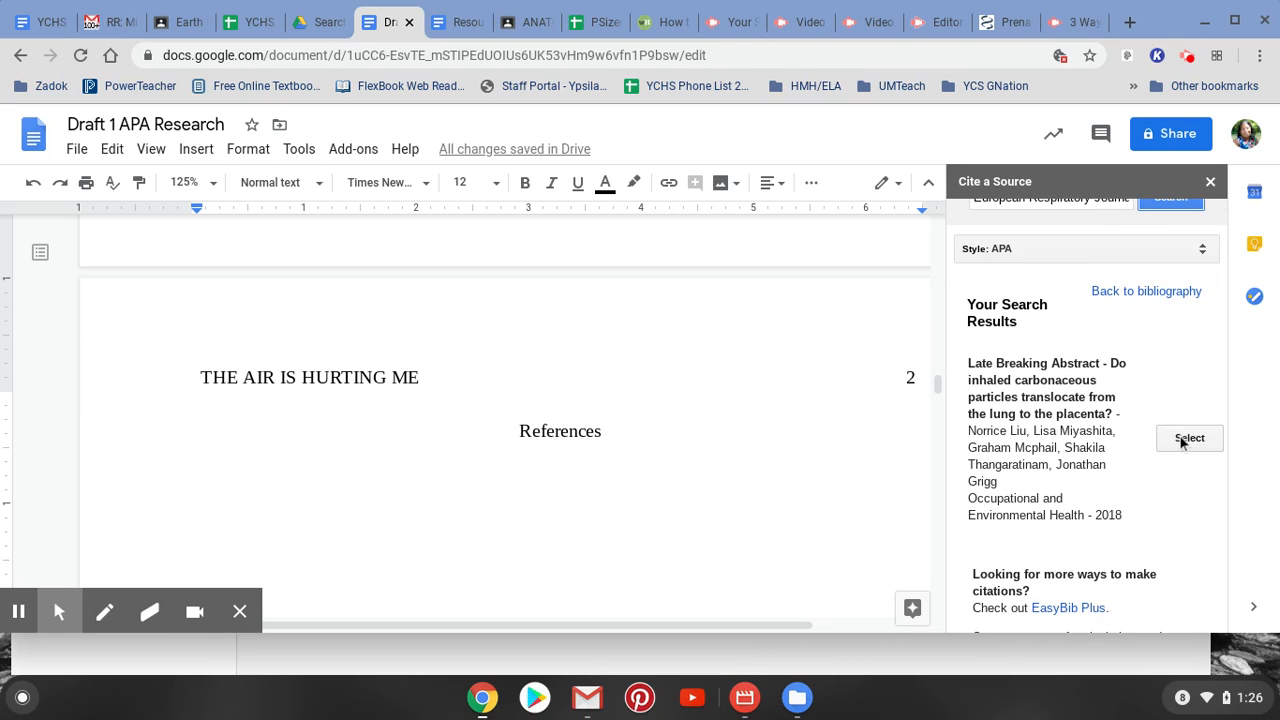
pyautogui.click(1183, 441)
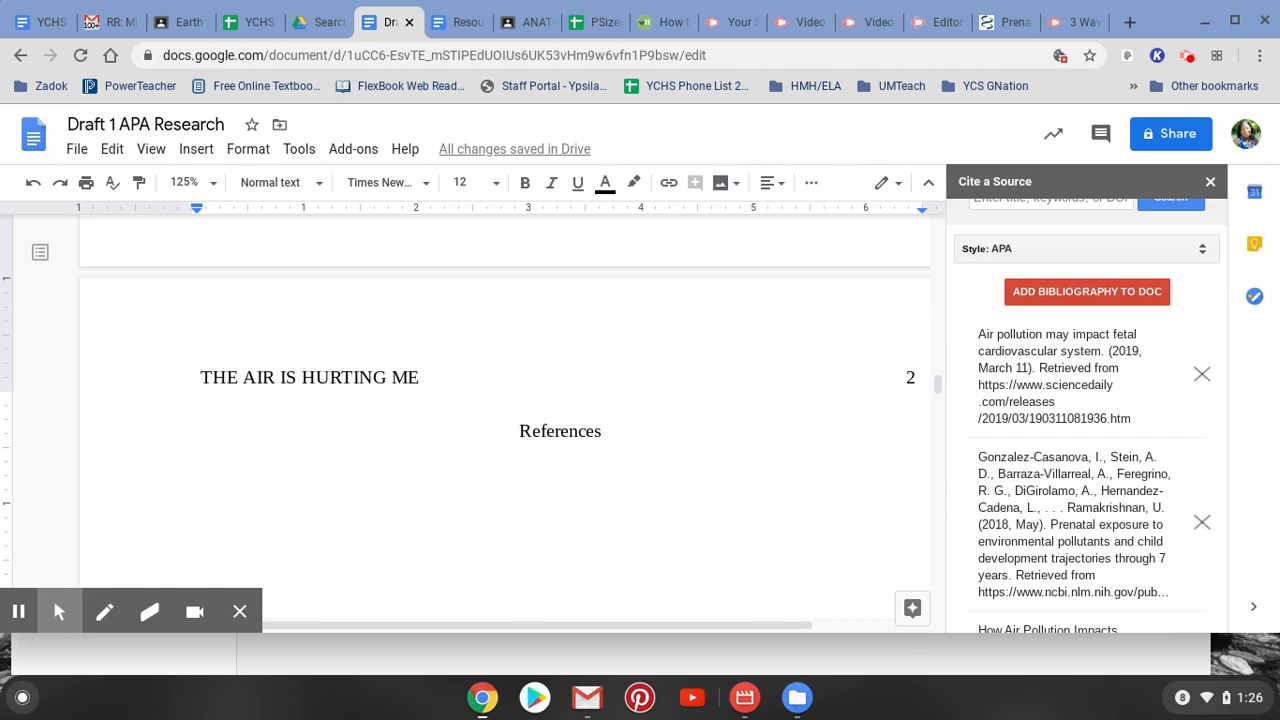
# - Review the EasyBib source list, add the bibliography to the document, and check the inserted References on the last page
pyautogui.scroll(-3, 1090, 415)
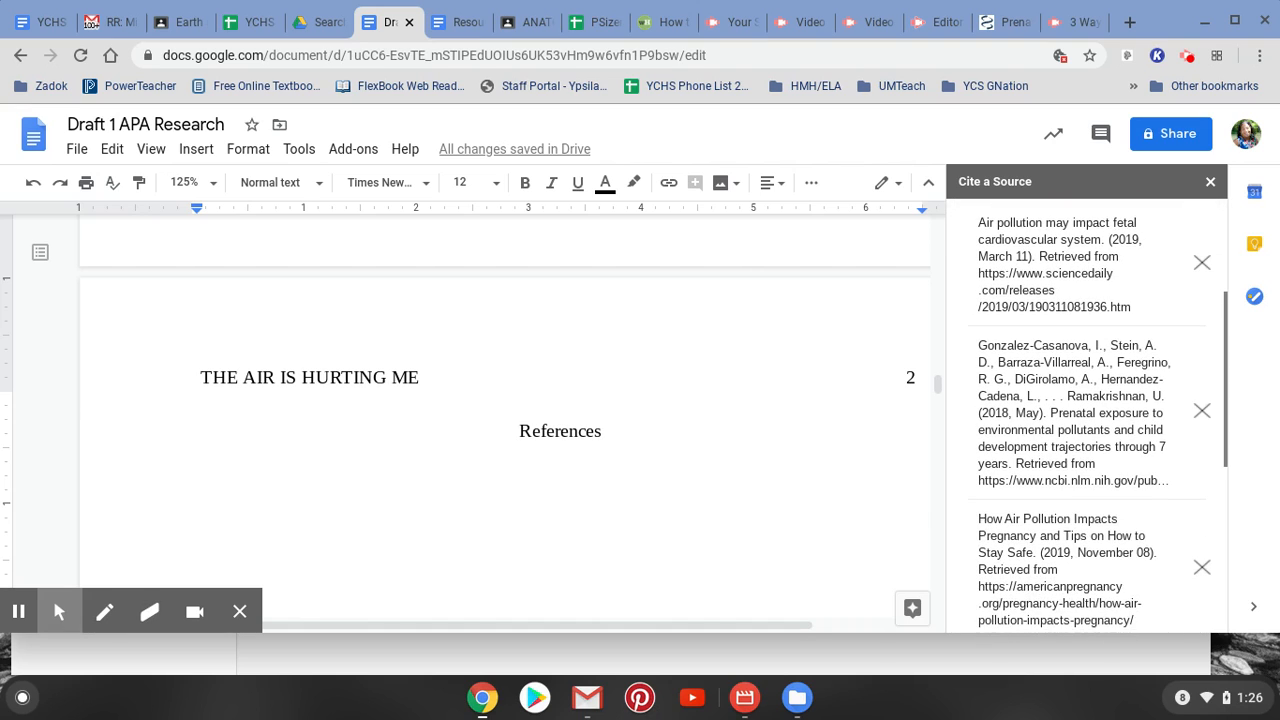
pyautogui.scroll(-2, 1090, 415)
pyautogui.scroll(5, 1090, 415)
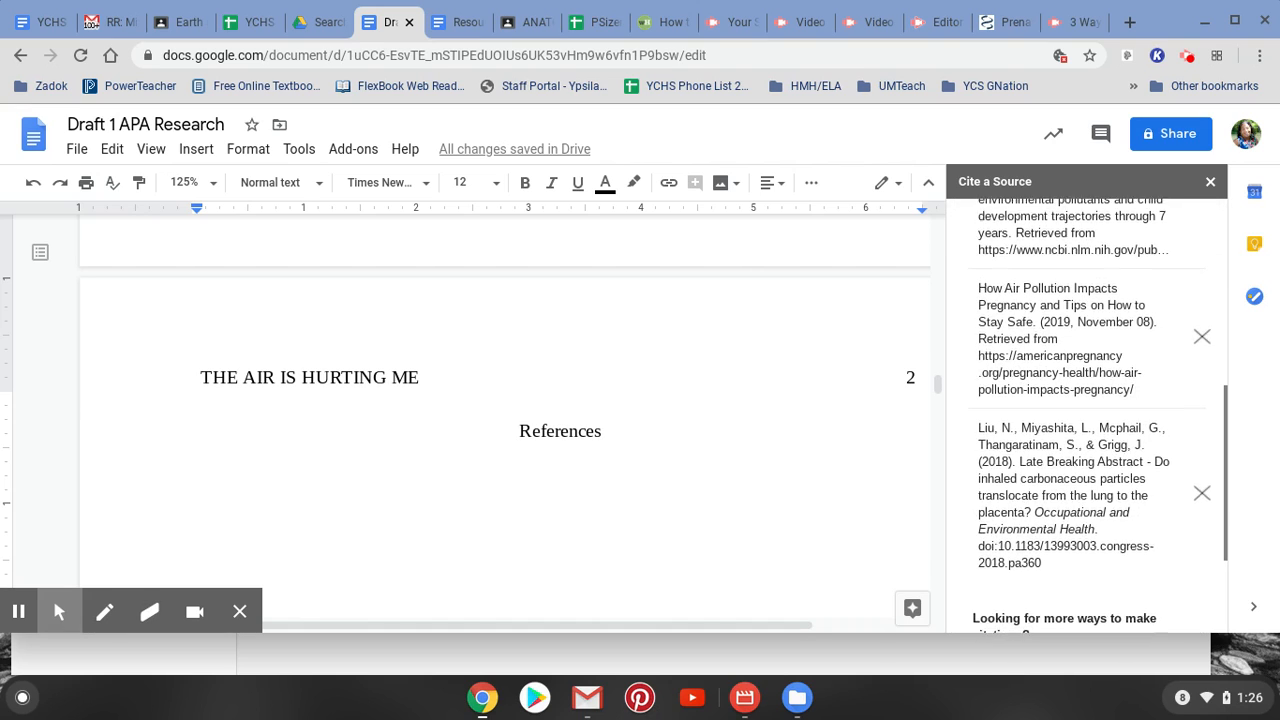
pyautogui.scroll(3, 1082, 371)
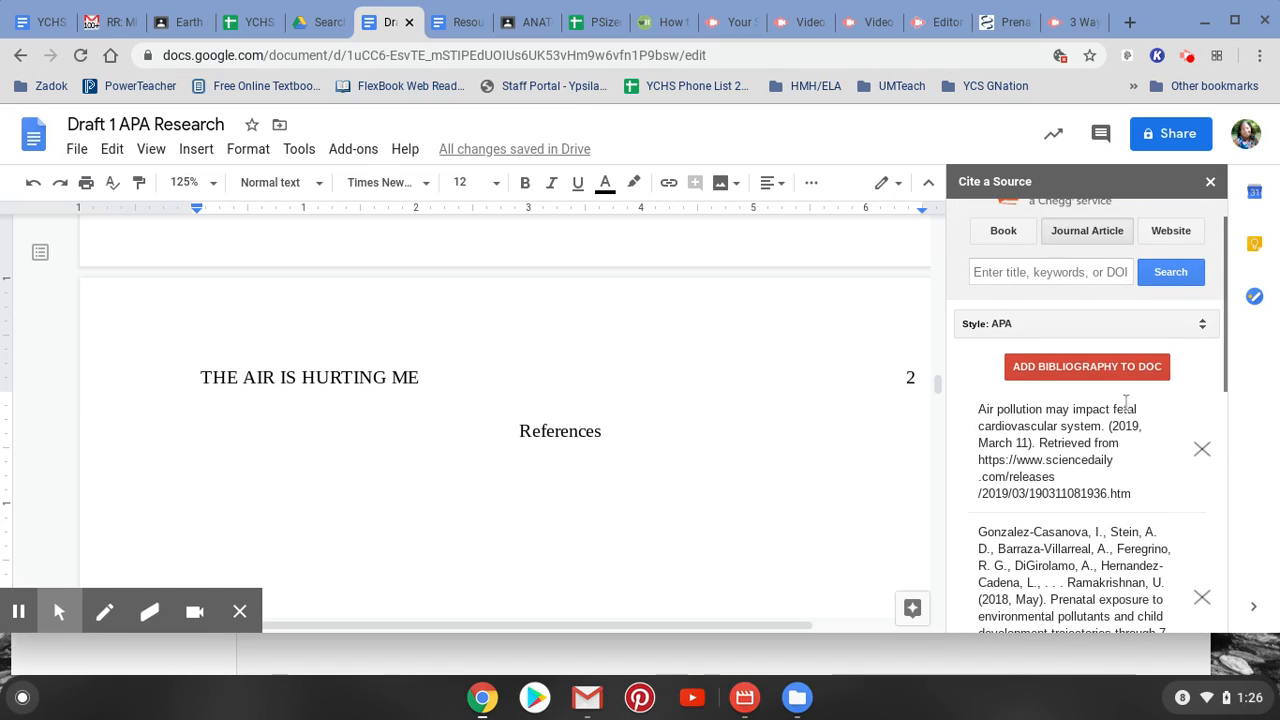
pyautogui.click(1080, 367)
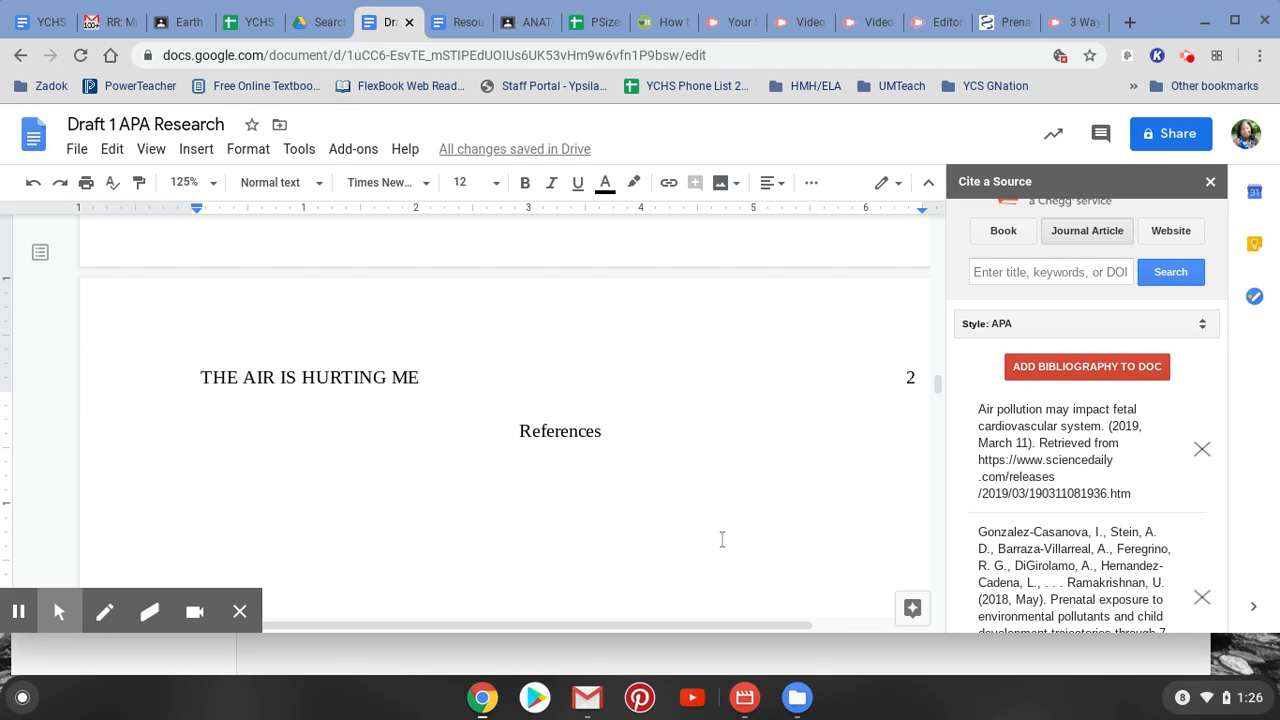
pyautogui.scroll(3, 722, 539)
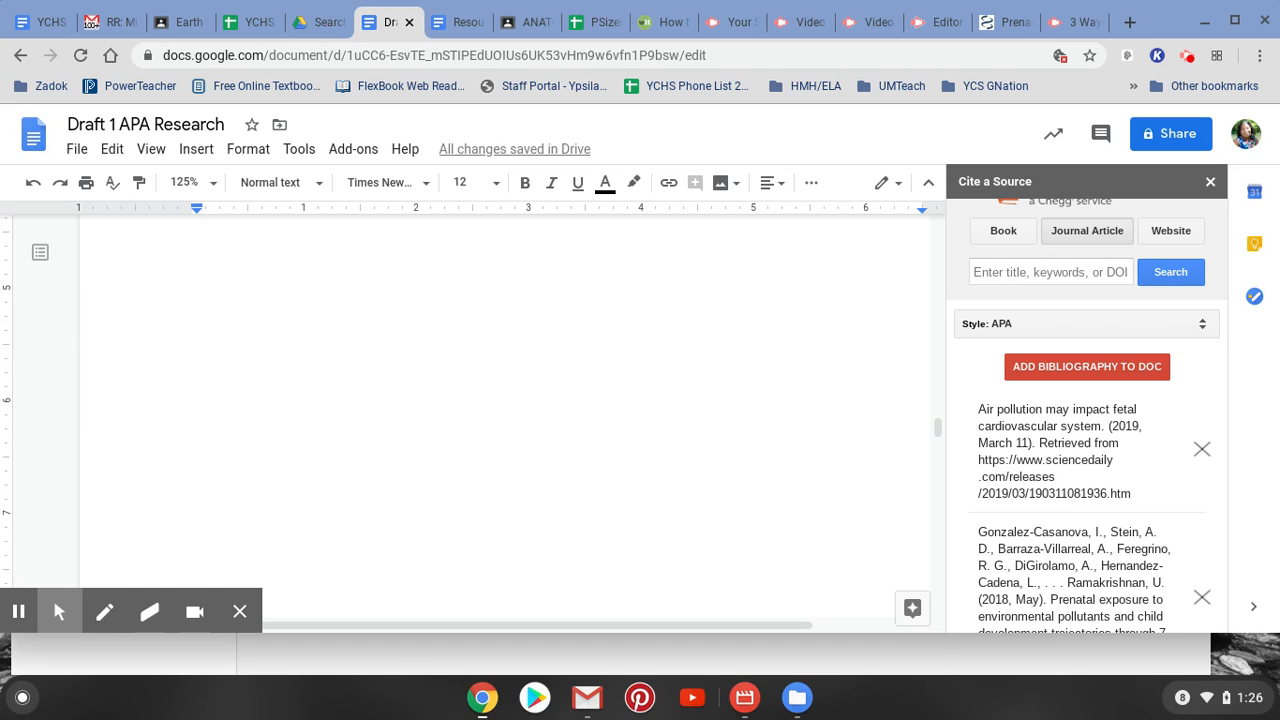
pyautogui.scroll(-5, 505, 400)
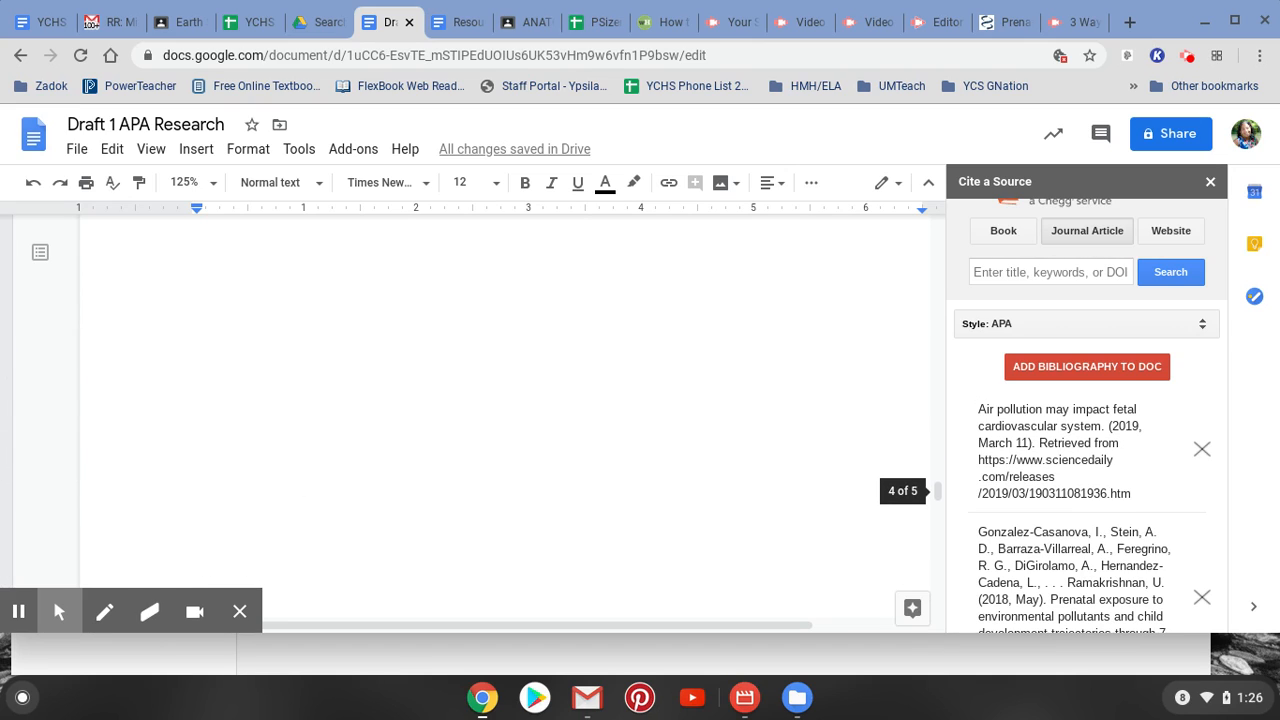
pyautogui.scroll(-5, 505, 430)
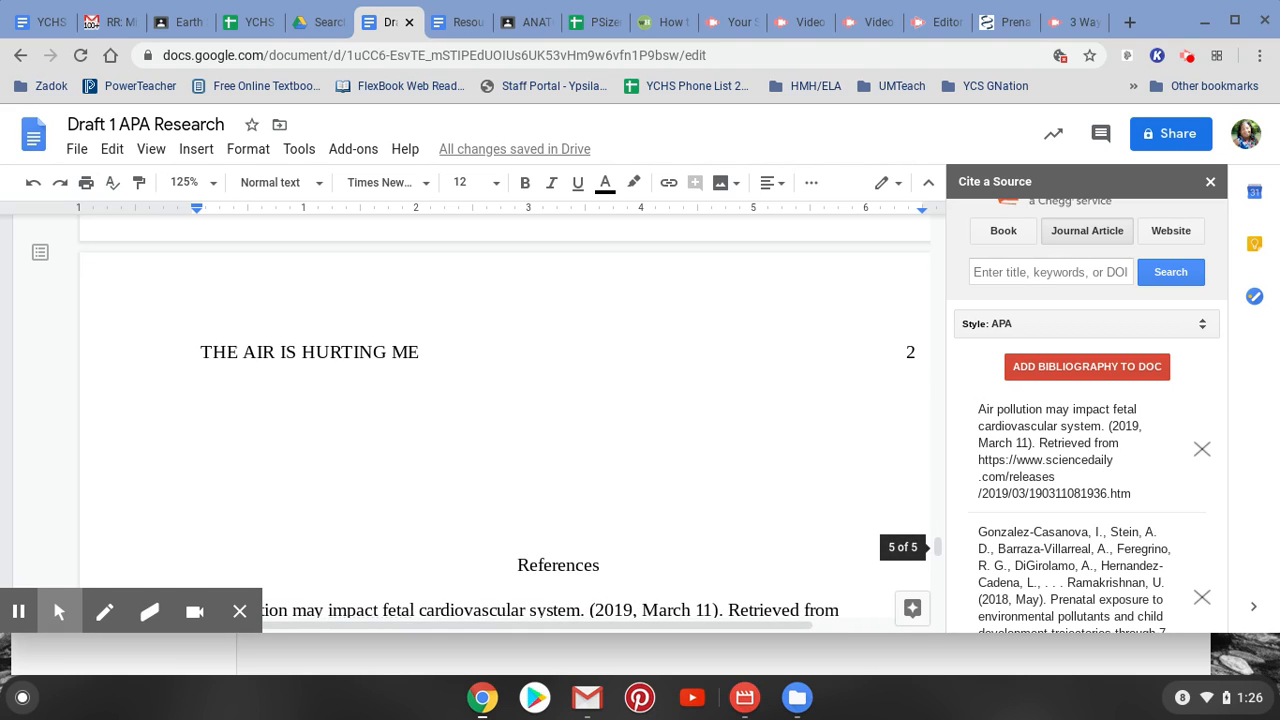
pyautogui.scroll(-1, 555, 430)
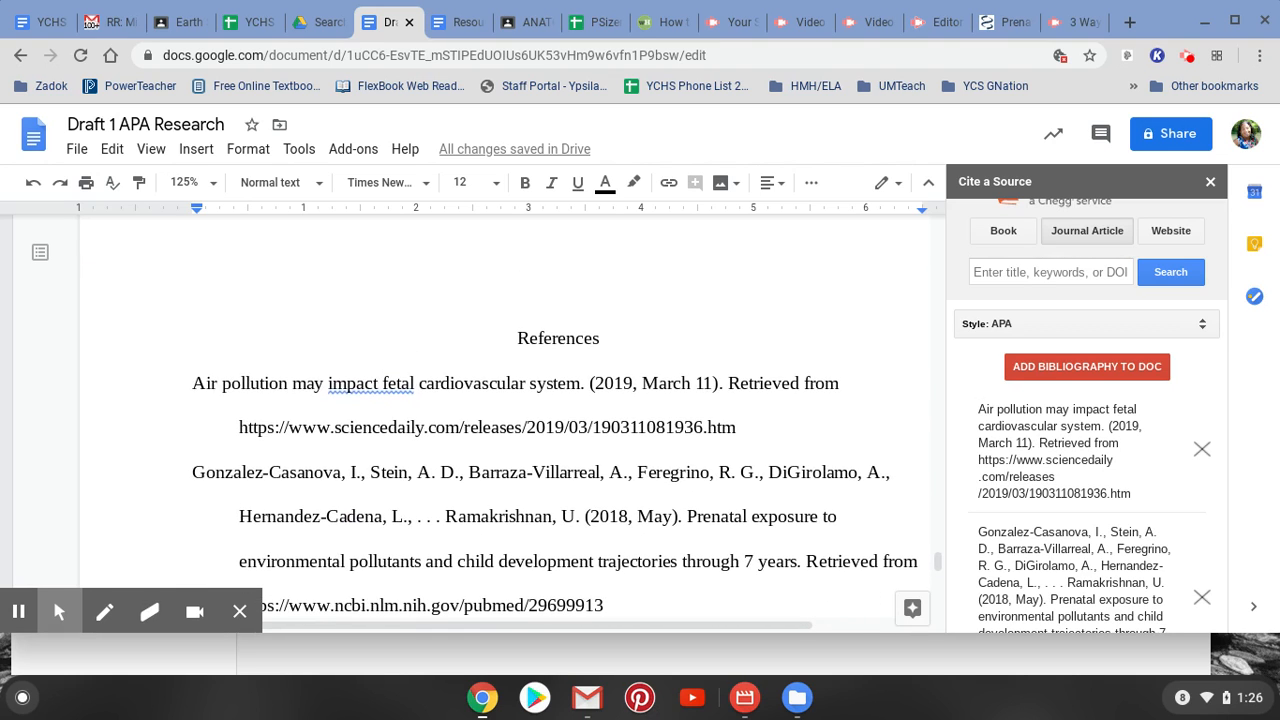
pyautogui.scroll(3, 541, 462)
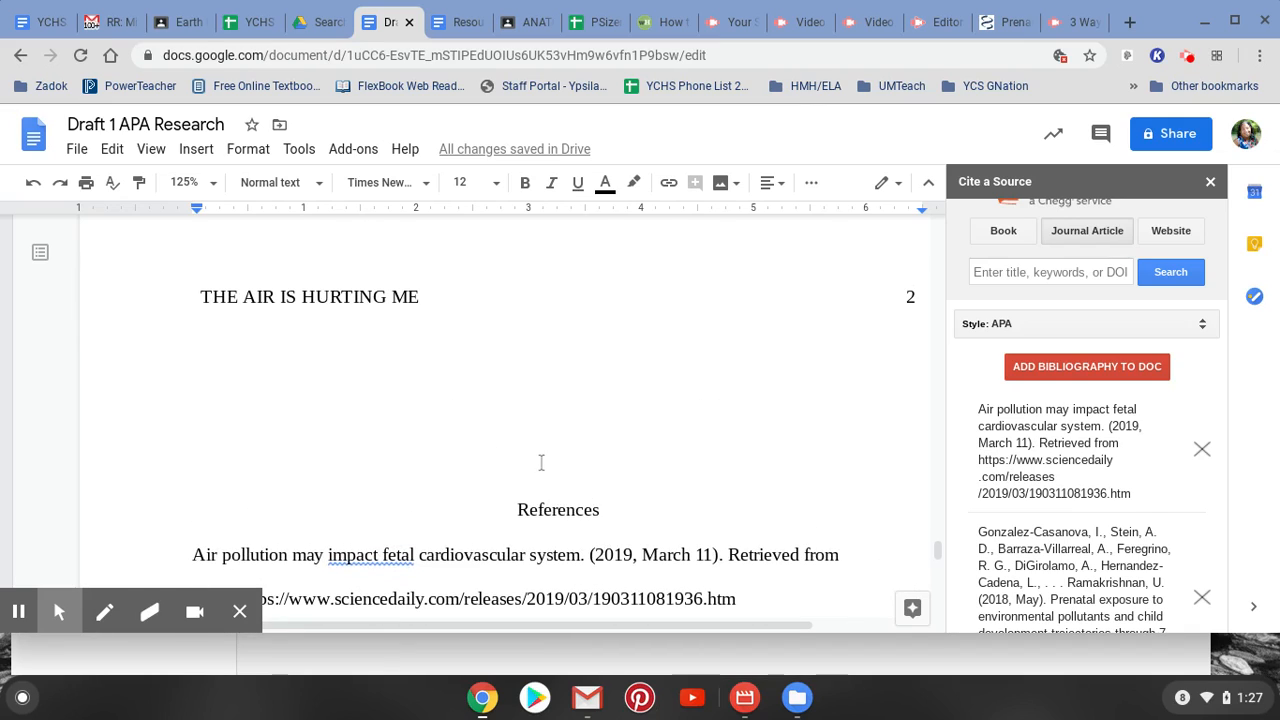
# - Delete the blank lines above the References heading of the inserted citation list
pyautogui.click(908, 297)
pyautogui.click(506, 511)
pyautogui.press('BackSpace')
pyautogui.press('BackSpace')
pyautogui.press('BackSpace')
pyautogui.press('BackSpace')
pyautogui.press('BackSpace')
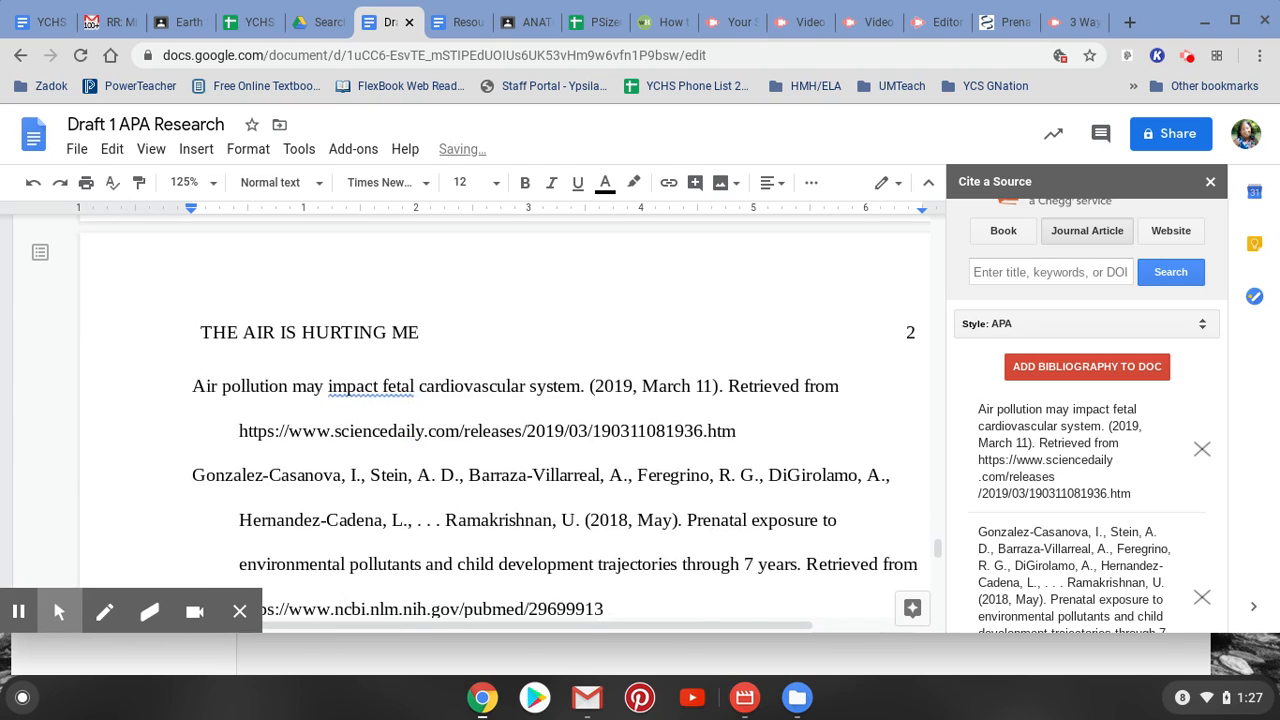
pyautogui.press('BackSpace')
pyautogui.press('BackSpace')
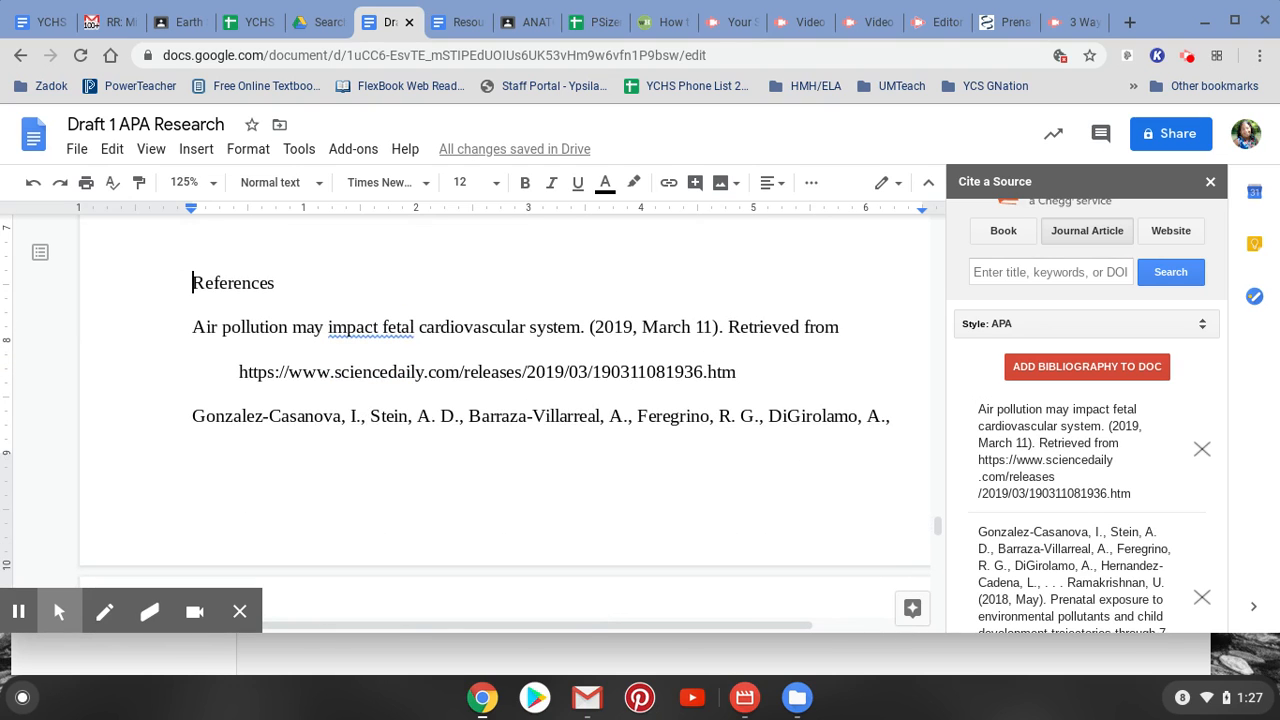
pyautogui.press('BackSpace')
# - Insert blank lines before the citation list's References heading to start it at the top of the last page
pyautogui.press('Return')
pyautogui.press('Return')
pyautogui.press('Return')
pyautogui.press('Return')
pyautogui.press('Return')
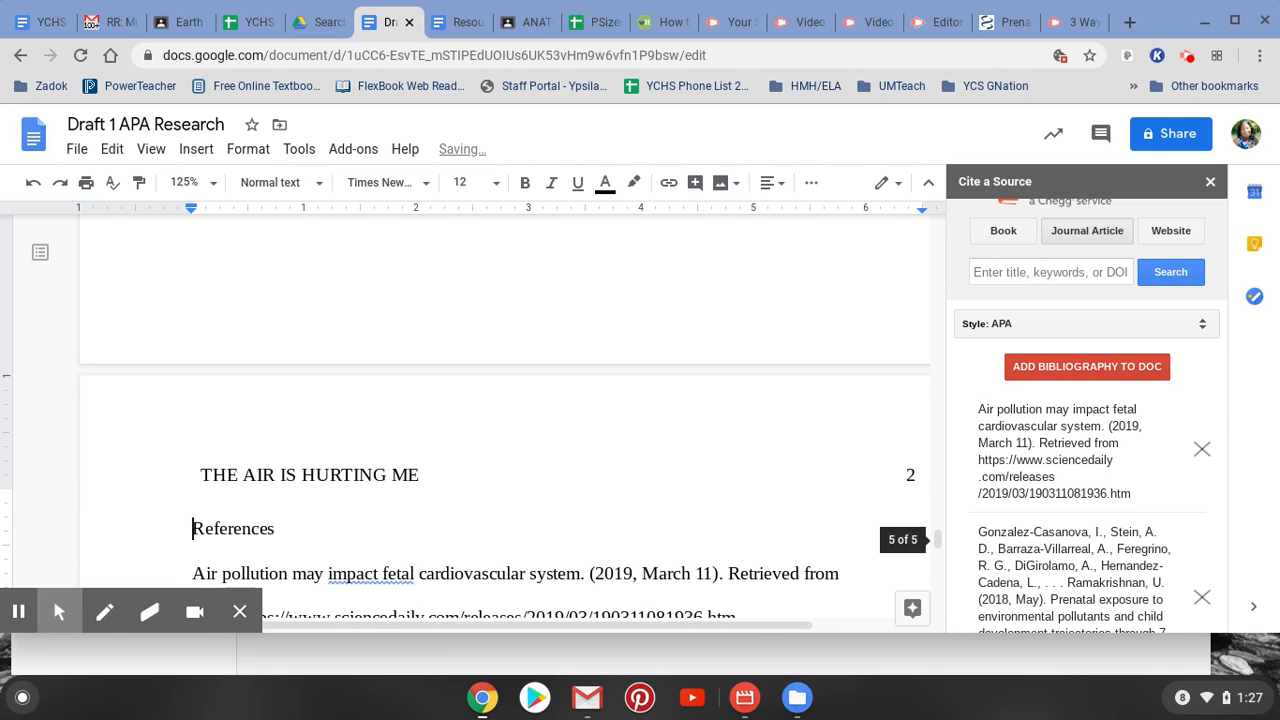
# - Delete the redundant centered References heading on page 3, keeping the heading of the citation list on the last page
pyautogui.scroll(3, 728, 550)
pyautogui.scroll(10, 728, 552)
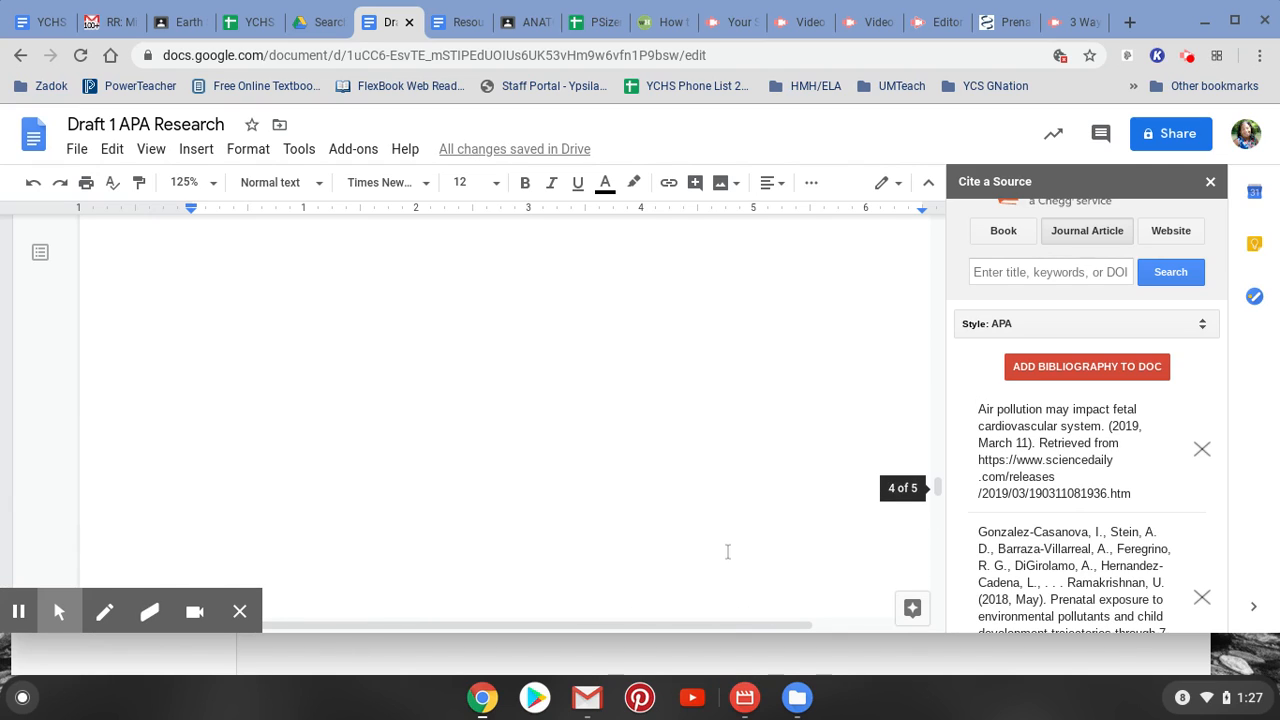
pyautogui.scroll(10, 728, 552)
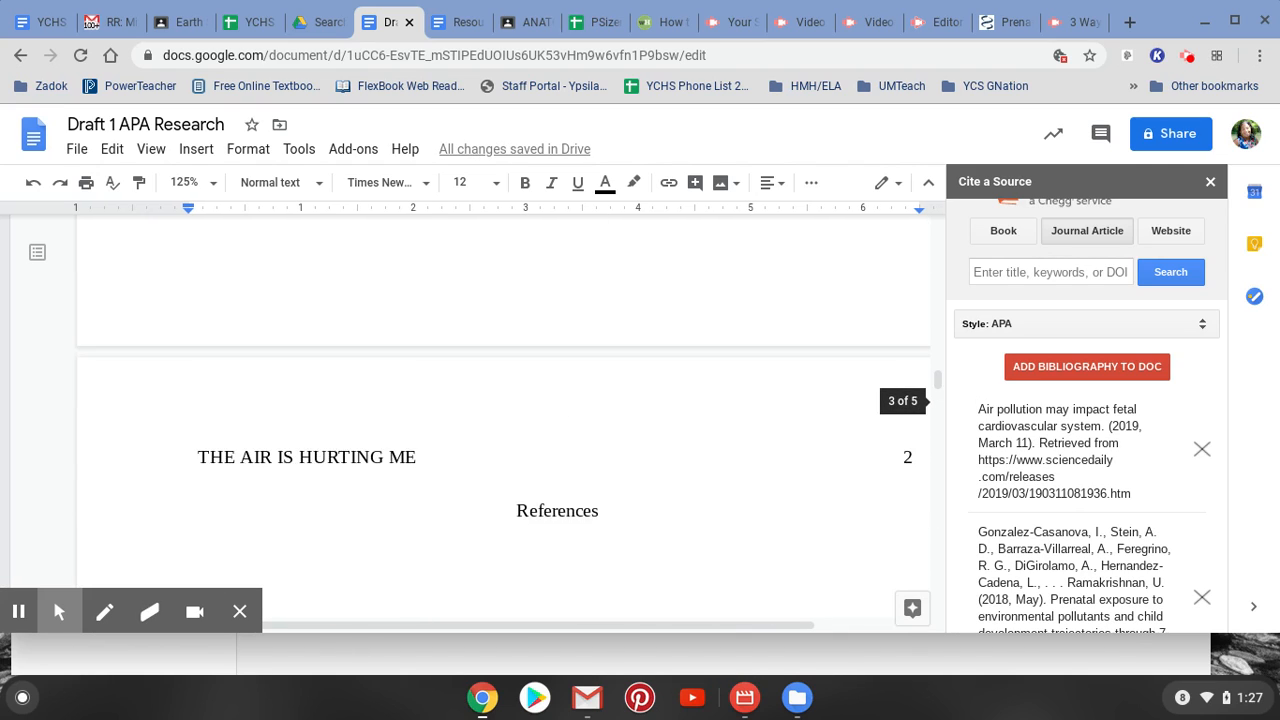
pyautogui.scroll(-5, 475, 350)
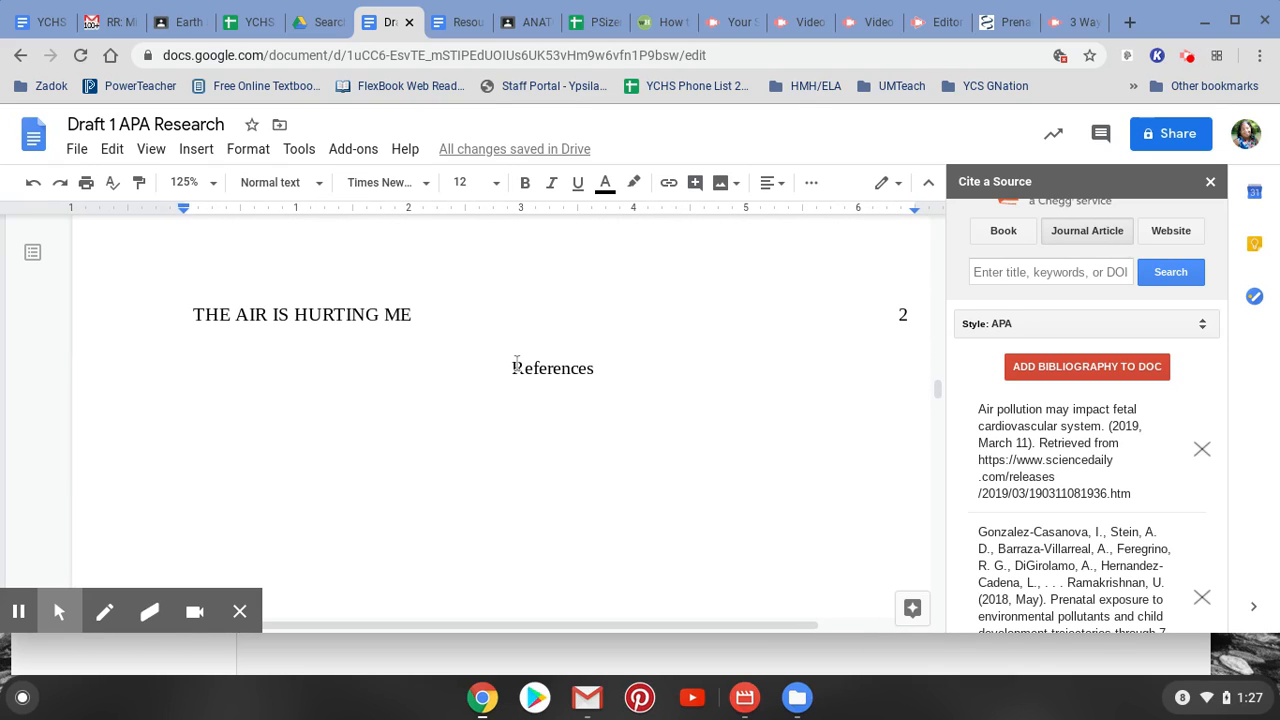
pyautogui.moveTo(514, 366); pyautogui.dragTo(590, 370)
pyautogui.write('s')
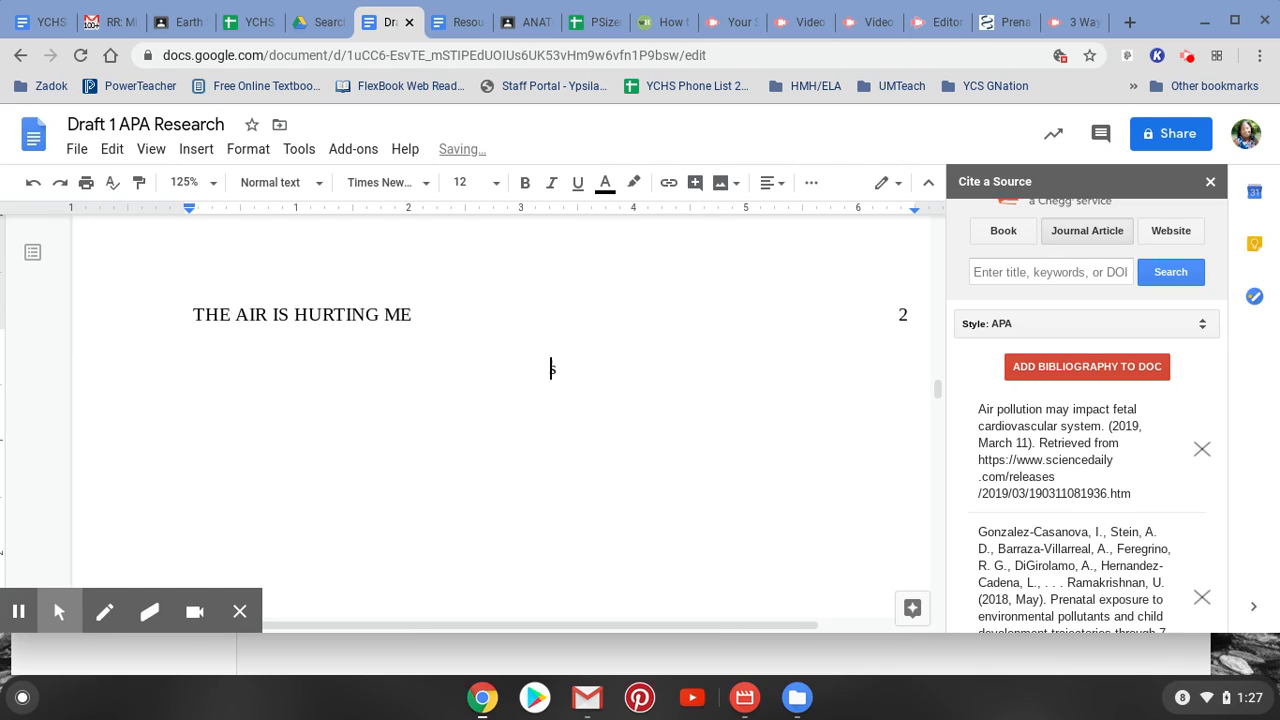
pyautogui.press('BackSpace')
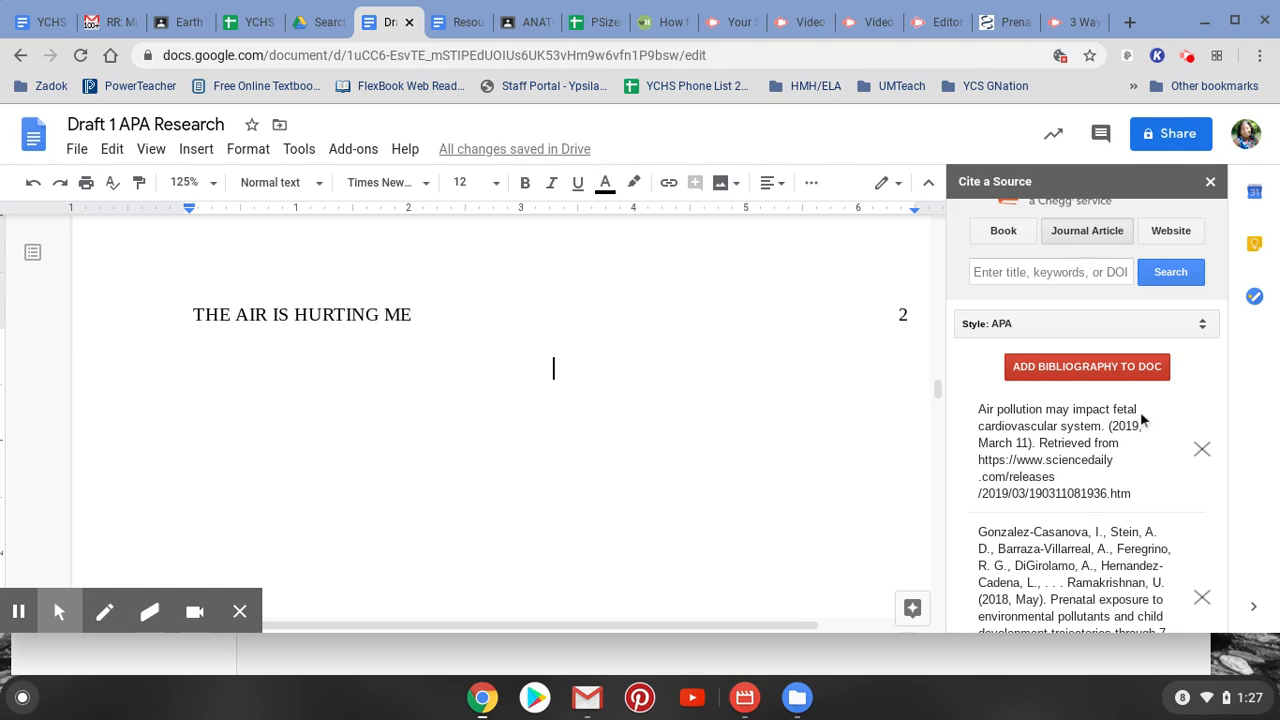
# - Review the EasyBib source list, the inserted citations on the last page, and the document back up to its title page
pyautogui.scroll(-3, 1170, 471)
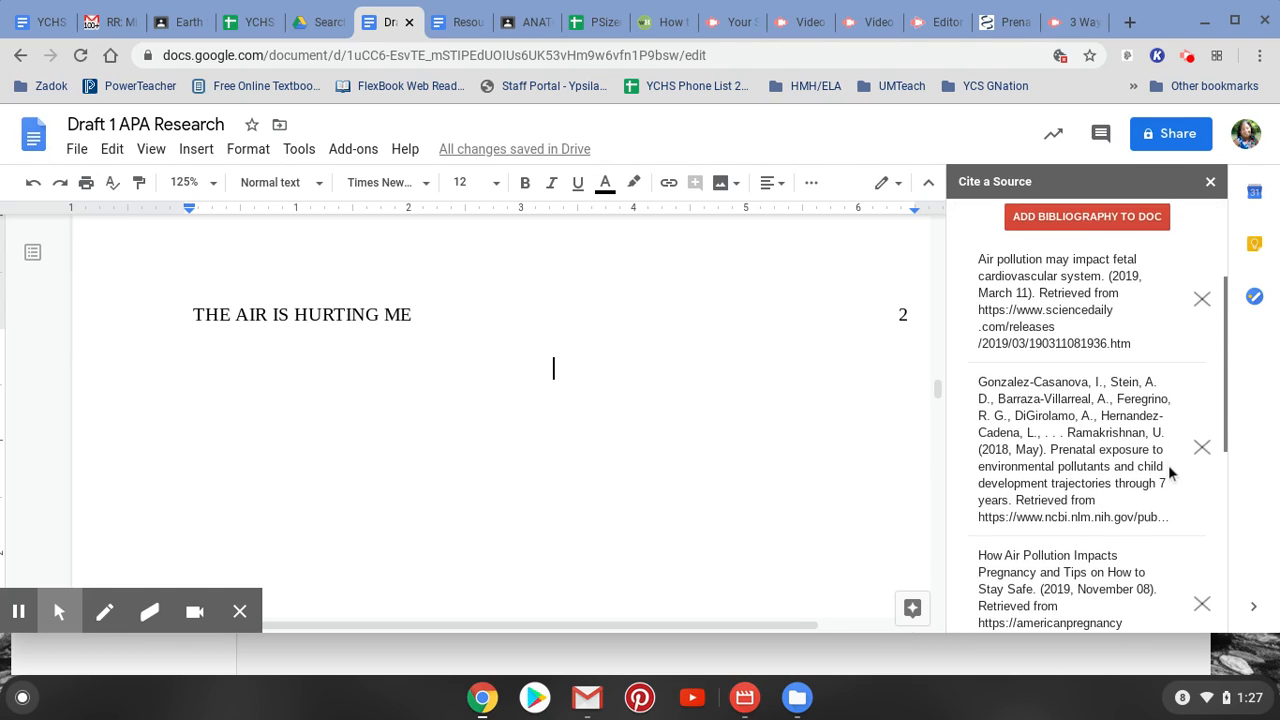
pyautogui.scroll(-5, 1170, 471)
pyautogui.scroll(-2, 1170, 471)
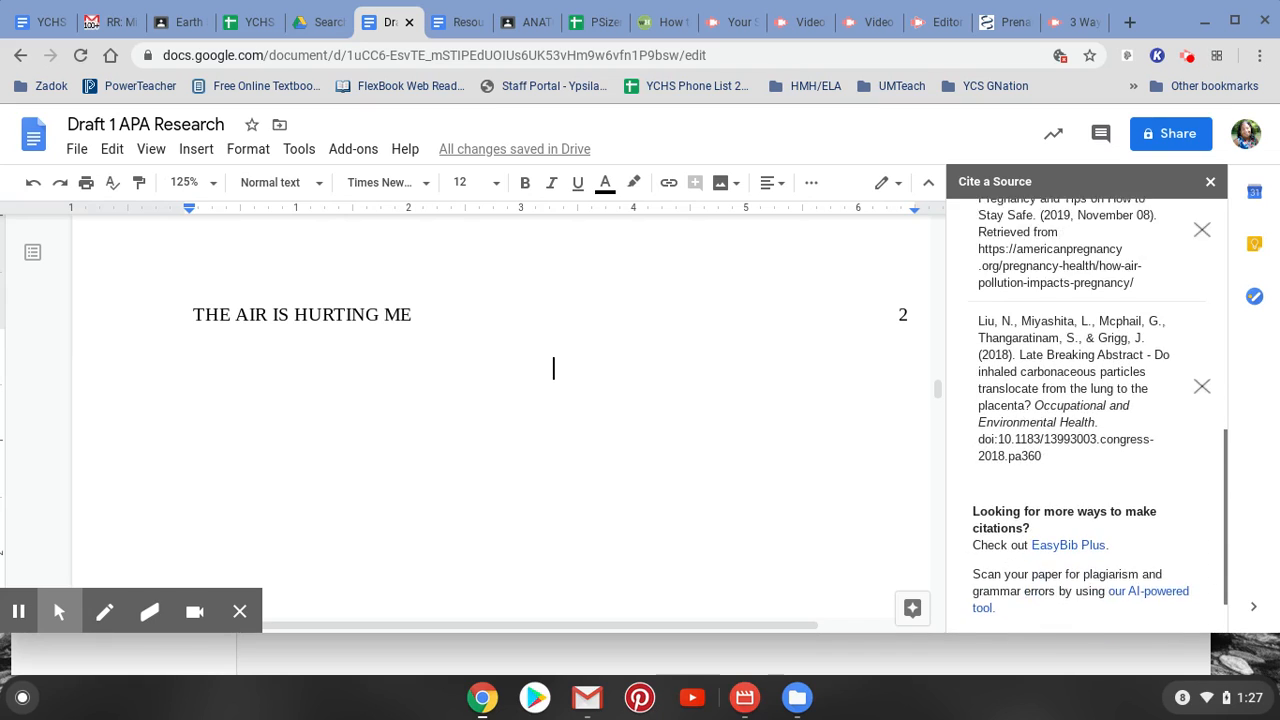
pyautogui.scroll(7, 1170, 471)
pyautogui.scroll(1, 1170, 471)
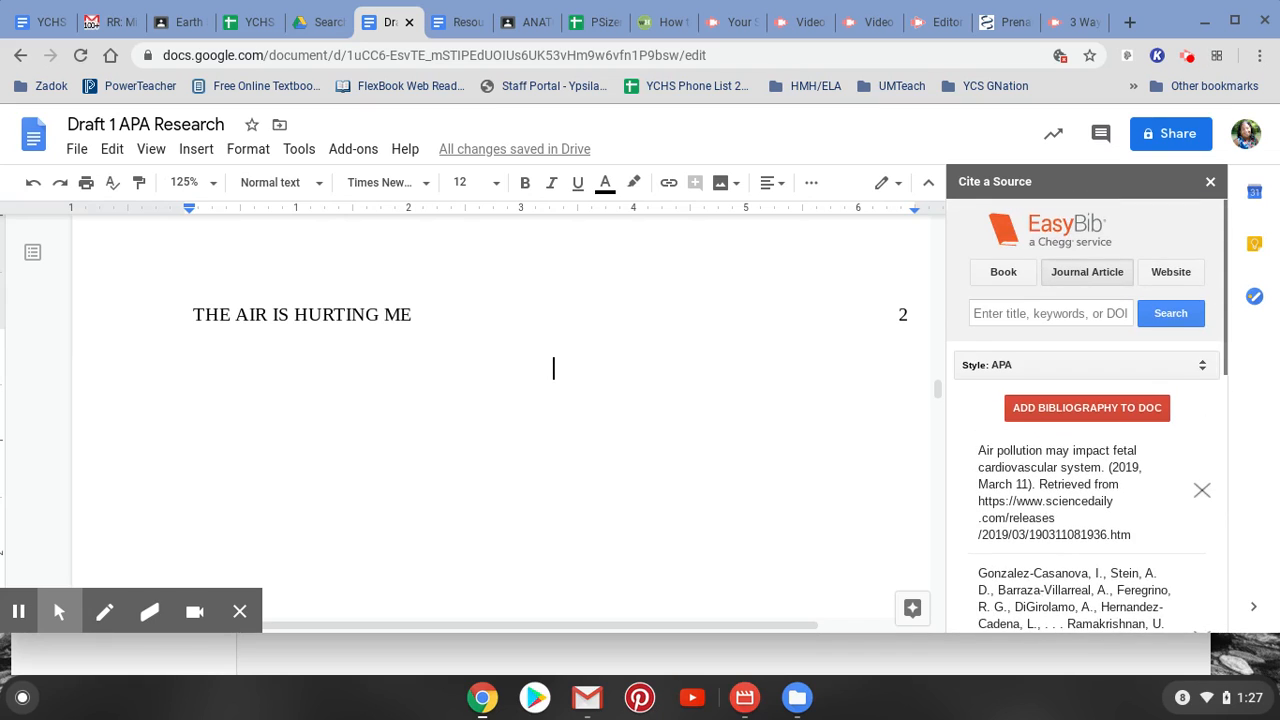
pyautogui.scroll(-3, 746, 465)
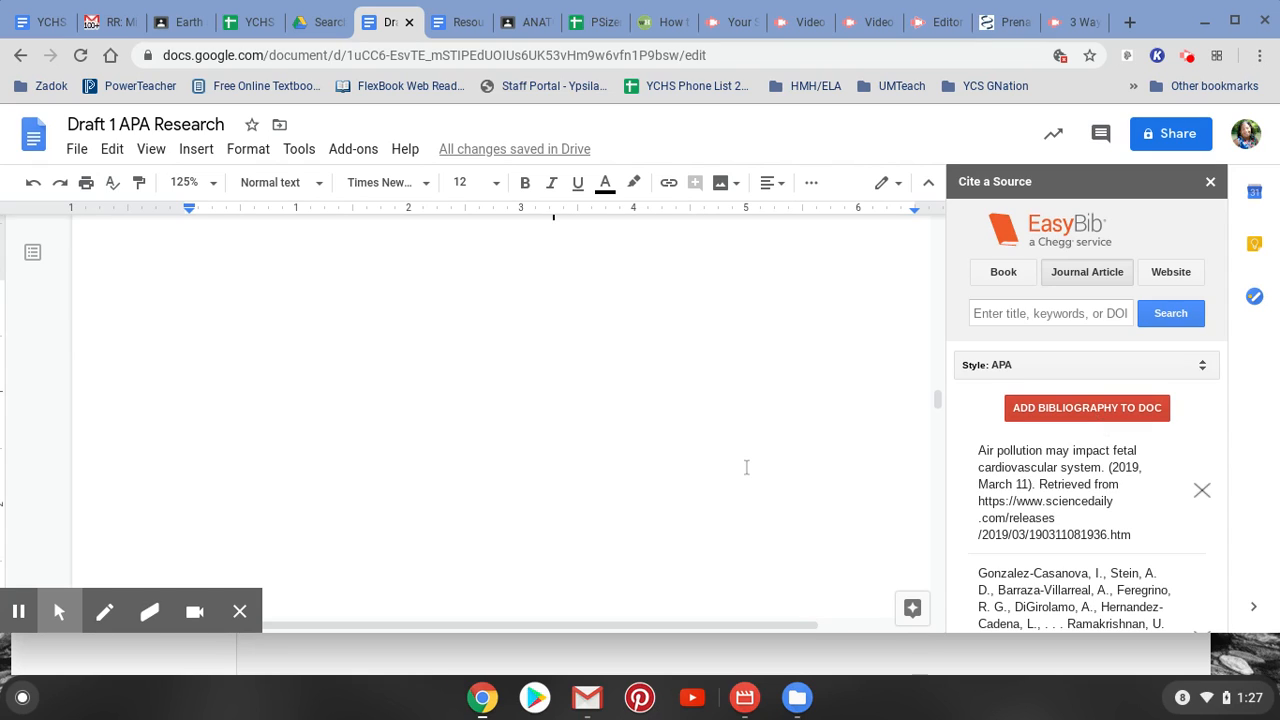
pyautogui.hscroll(1, 746, 467)
pyautogui.scroll(-15, 746, 467)
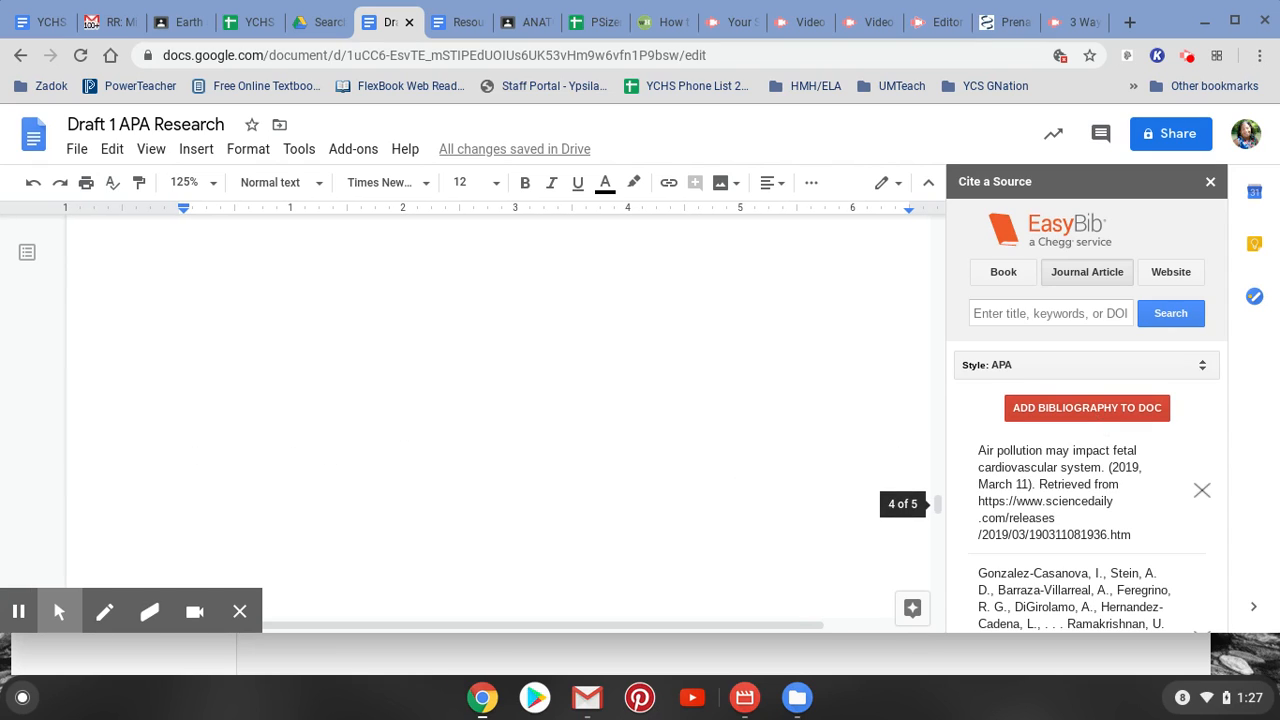
pyautogui.scroll(-10, 498, 450)
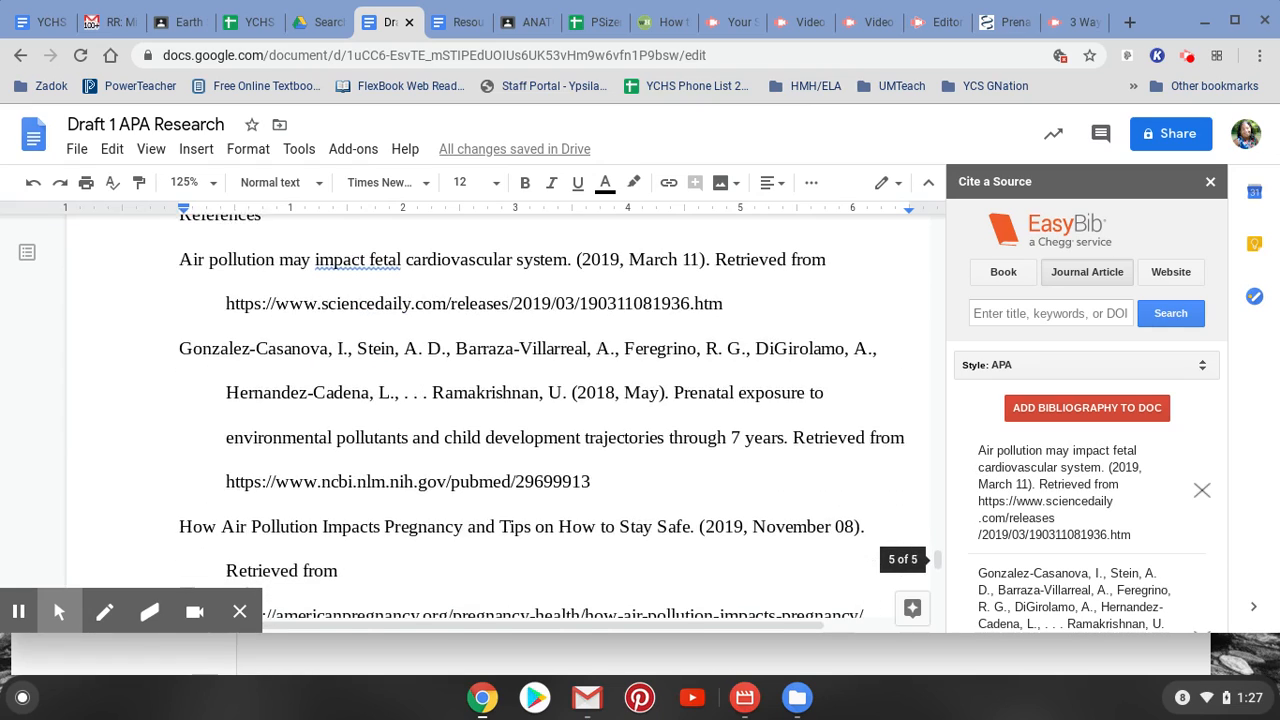
pyautogui.scroll(20, 498, 420)
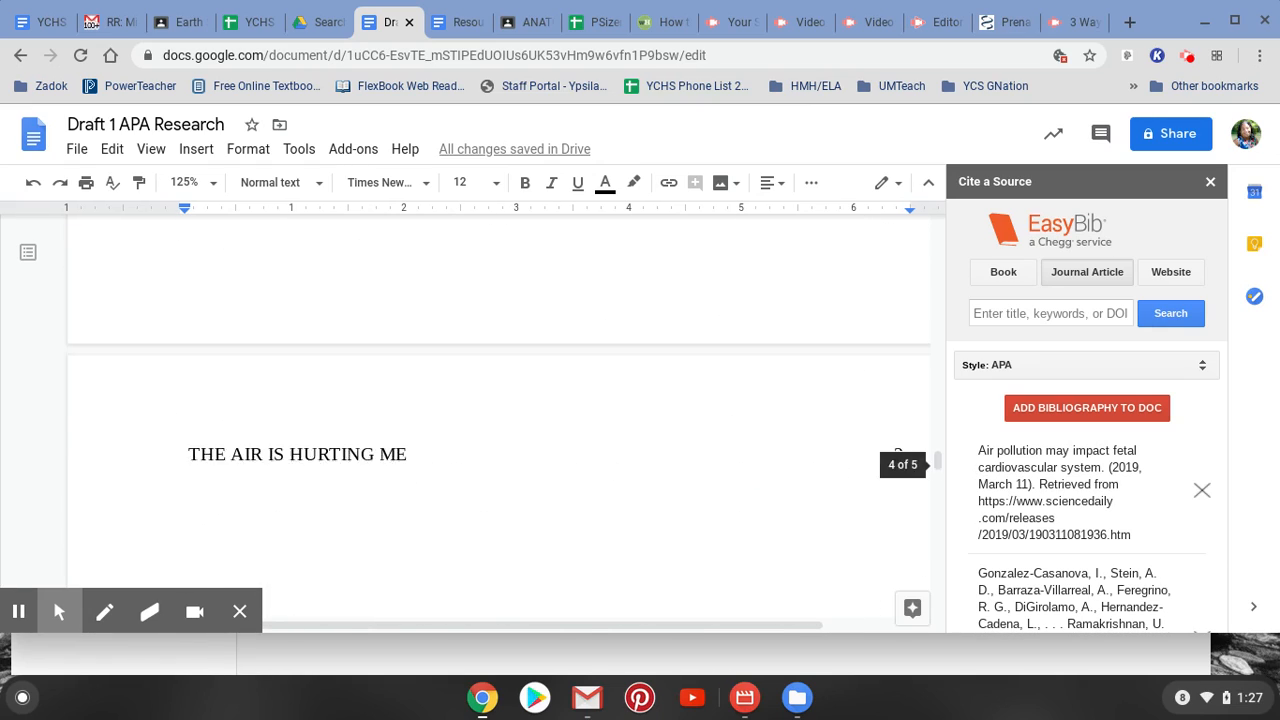
pyautogui.scroll(1, 693, 476)
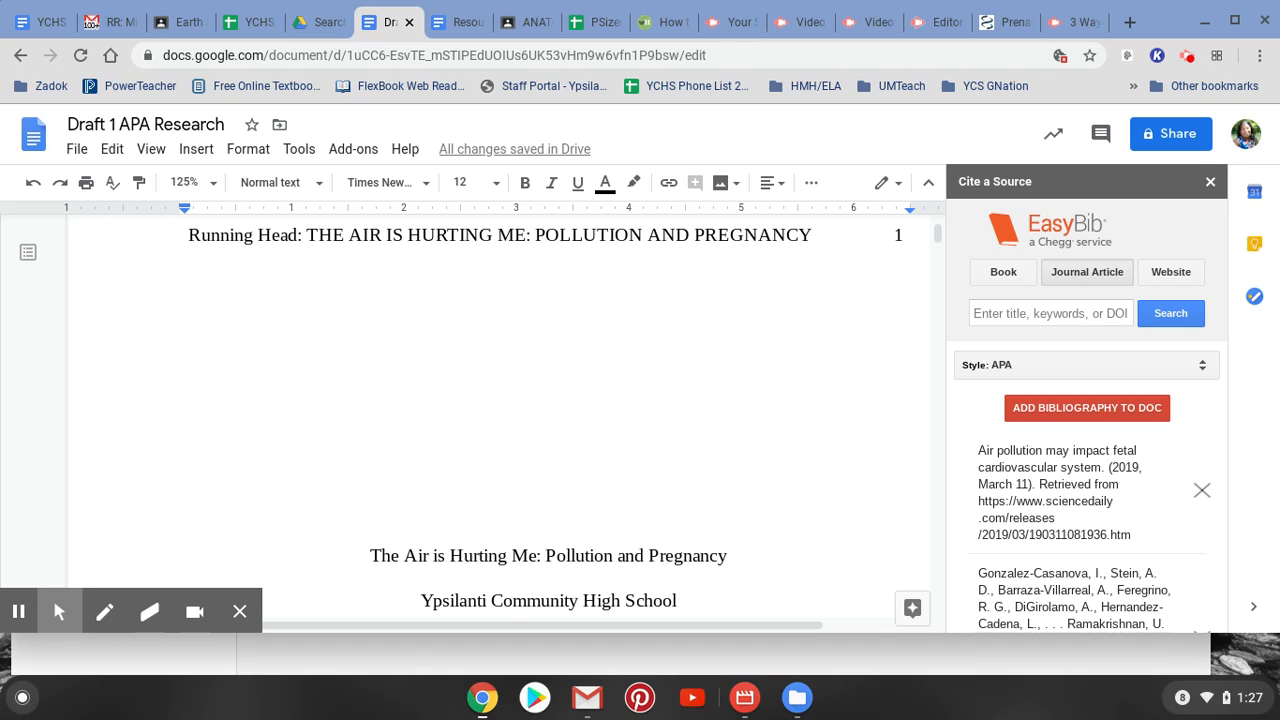
pyautogui.click(1187, 56)
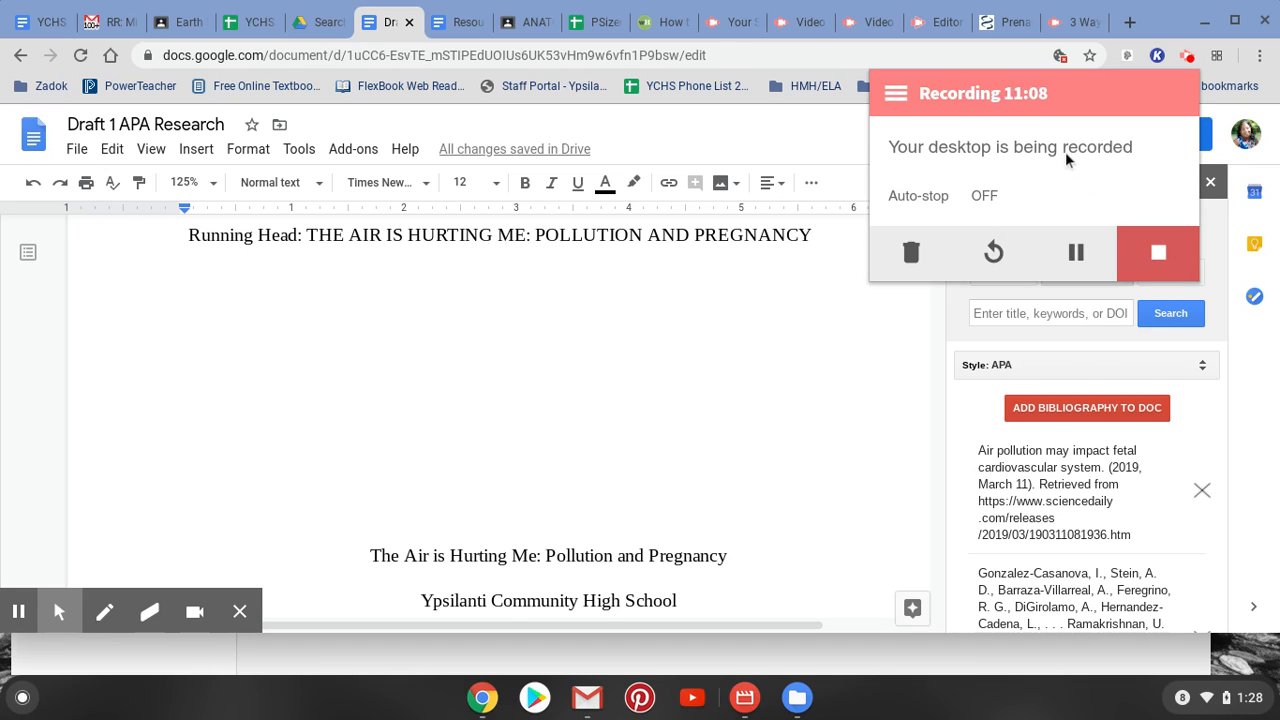